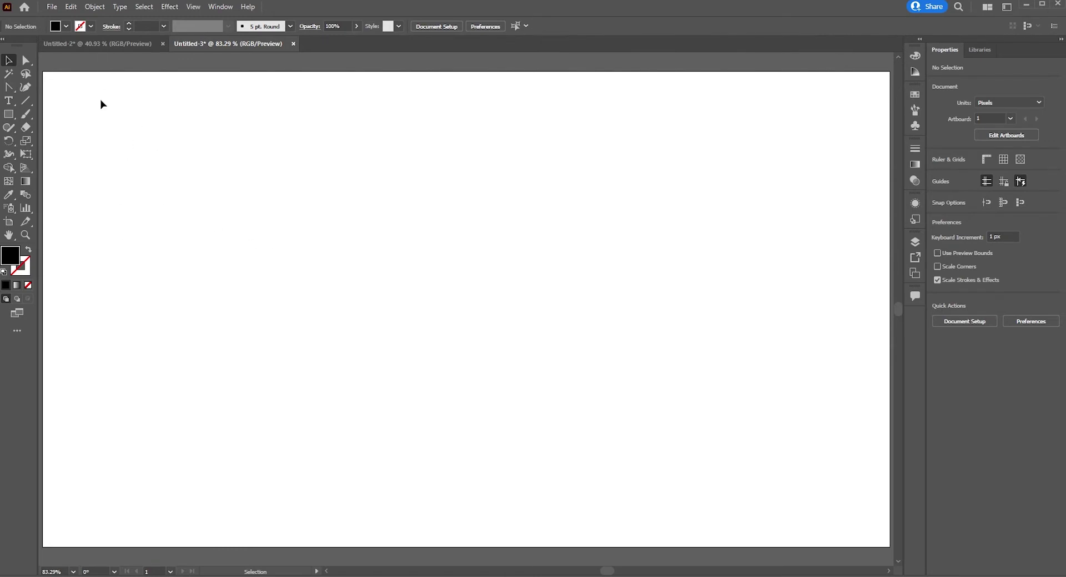
Show the Object > Envelope Distort submenu (Make with Warp, Mesh, Top Object) on the empty artboard.
{"action": "left_click", "coordinate": [102, 8]}
{"action": "mouse_move", "coordinate": [125, 335]}
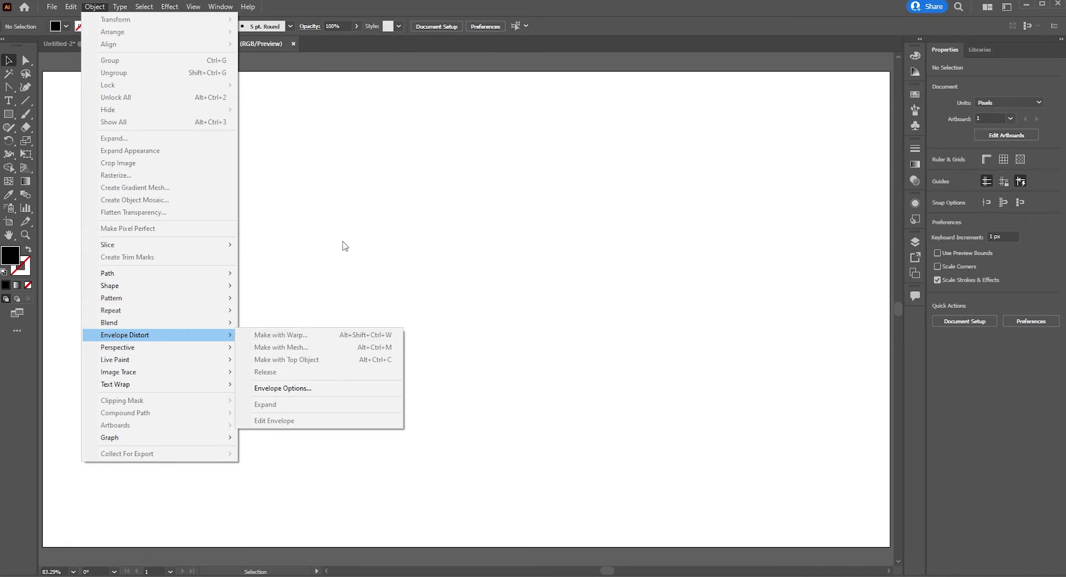
Type NETFLIX on the artboard, scale it up to about 128 pt and move it toward the centre.
{"action": "left_click", "coordinate": [353, 290]}
{"action": "key", "text": "t"}
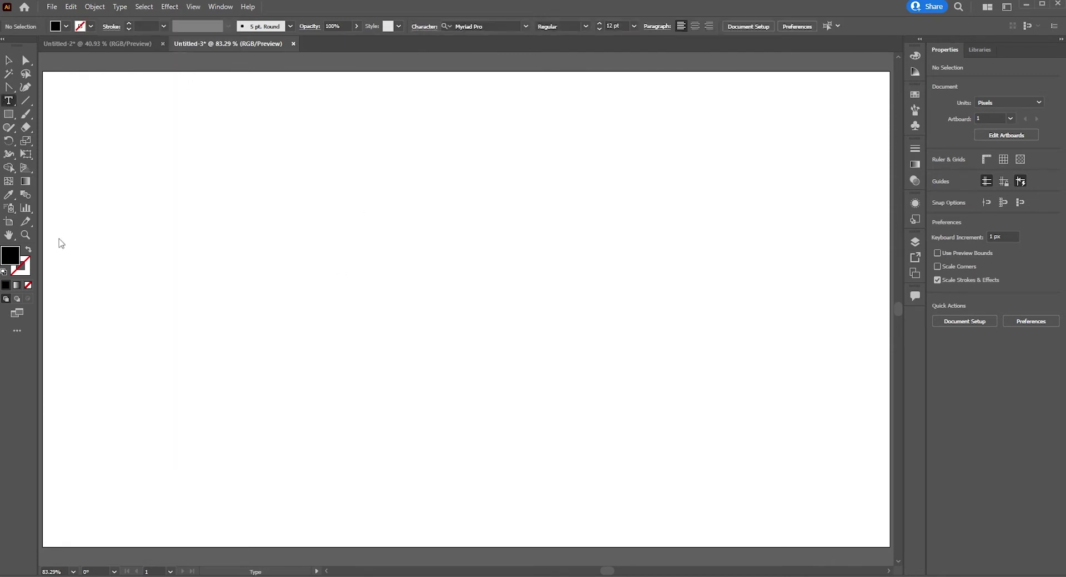
{"action": "left_click", "coordinate": [368, 330]}
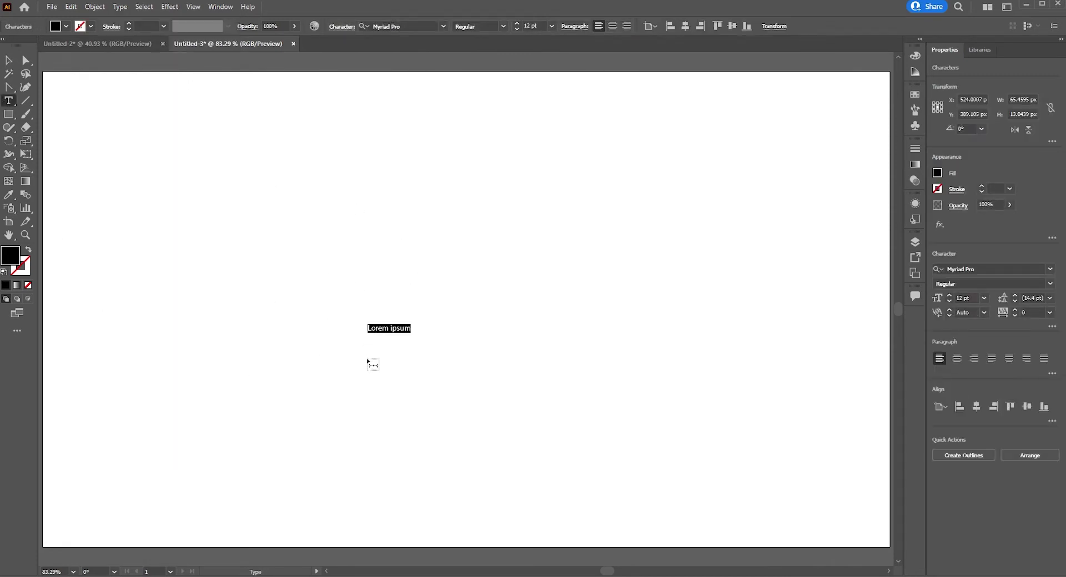
{"action": "type", "text": "NETFLI"}
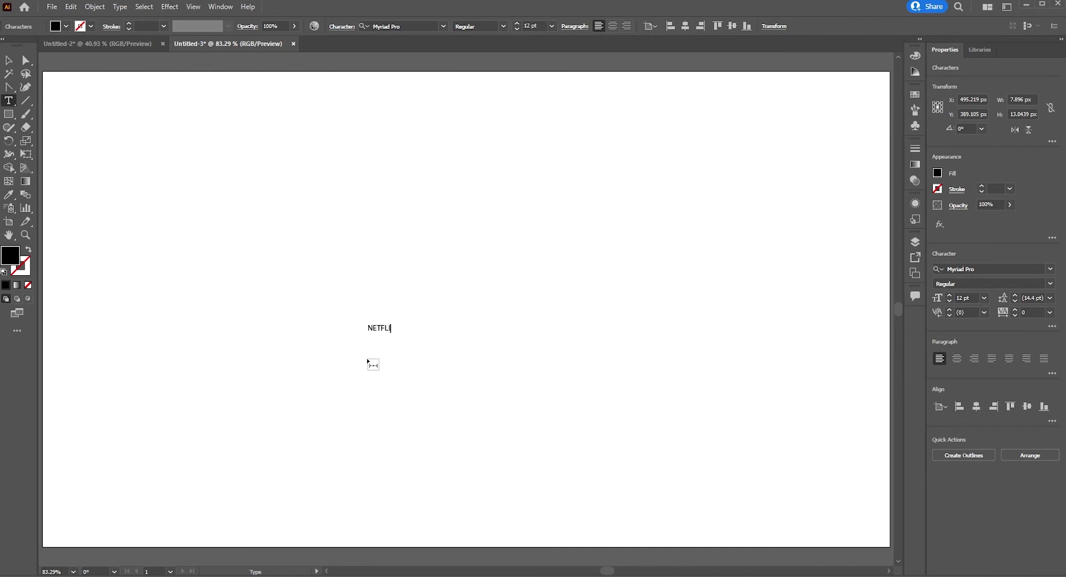
{"action": "type", "text": "X"}
{"action": "key", "text": "Escape"}
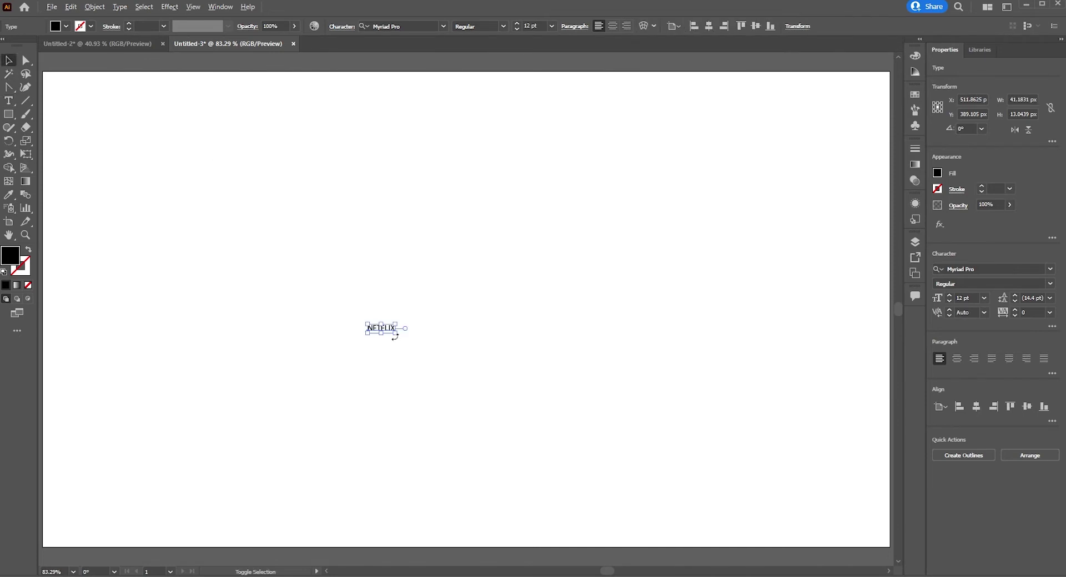
{"action": "left_click_drag", "start_coordinate": [395, 335], "coordinate": [528, 416]}
{"action": "left_click_drag", "start_coordinate": [513, 346], "coordinate": [572, 329]}
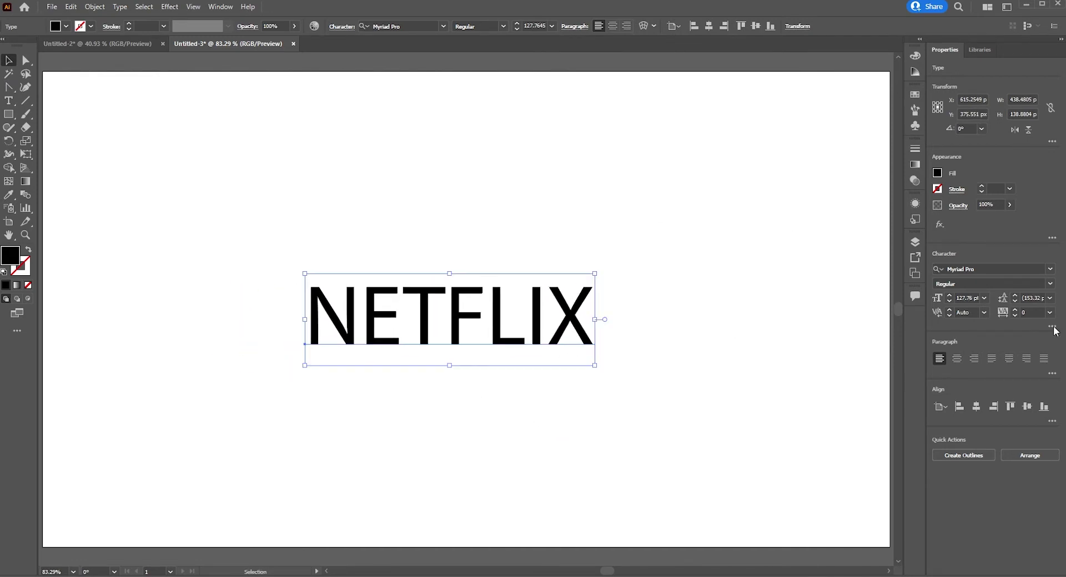
Set the NETFLIX text to the Bold font style and reselect it.
{"action": "left_click", "coordinate": [1049, 283]}
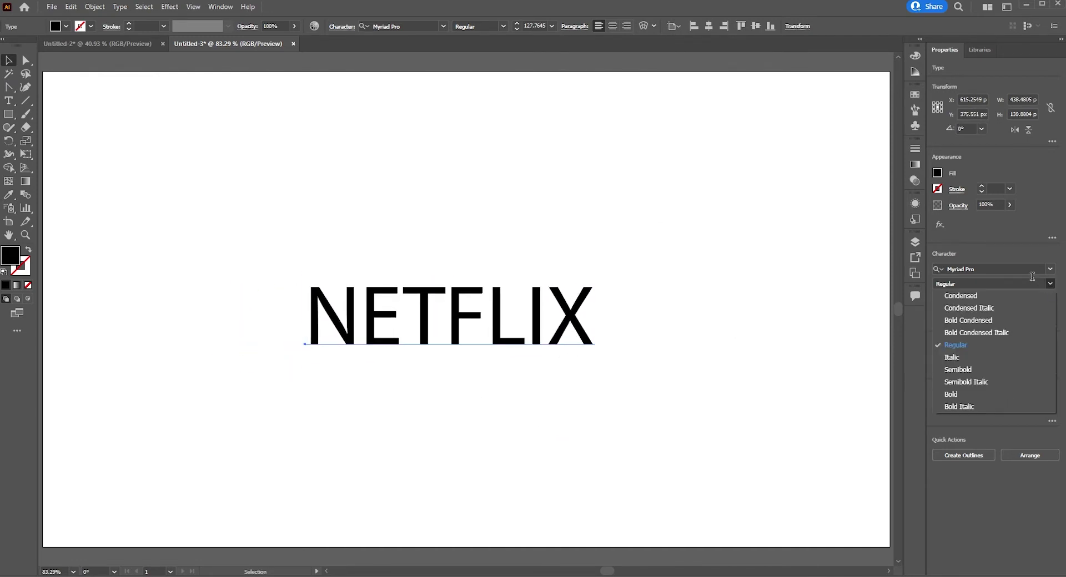
{"action": "left_click", "coordinate": [993, 394]}
{"action": "left_click", "coordinate": [236, 242]}
{"action": "left_click_drag", "start_coordinate": [236, 243], "coordinate": [670, 425]}
{"action": "left_click", "coordinate": [300, 257]}
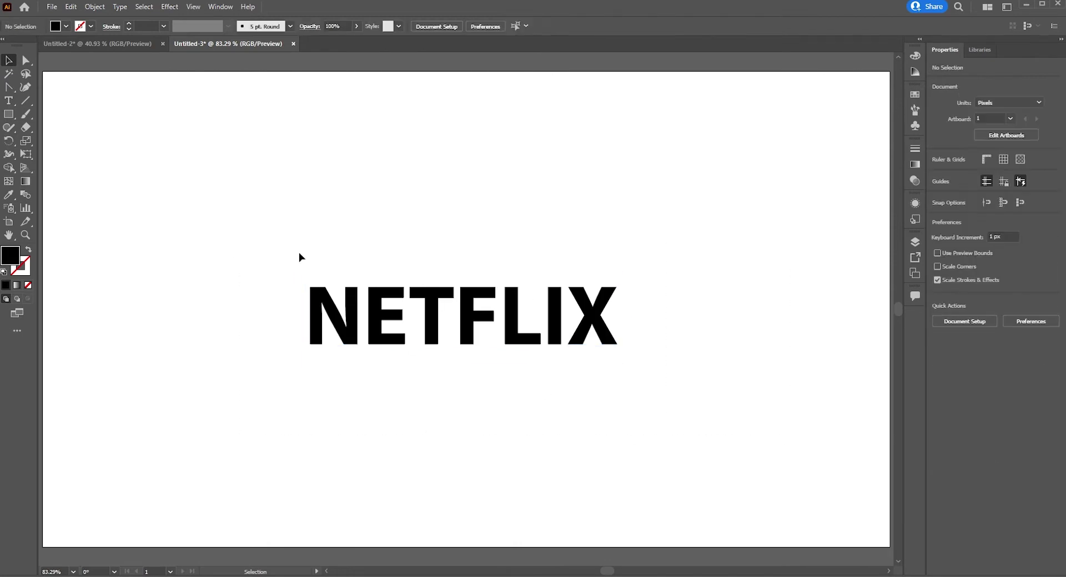
{"action": "left_click_drag", "start_coordinate": [299, 257], "coordinate": [731, 451]}
Fill NETFLIX with deep red D10B0B using a swatch refined in the Color Picker.
{"action": "left_click", "coordinate": [936, 173]}
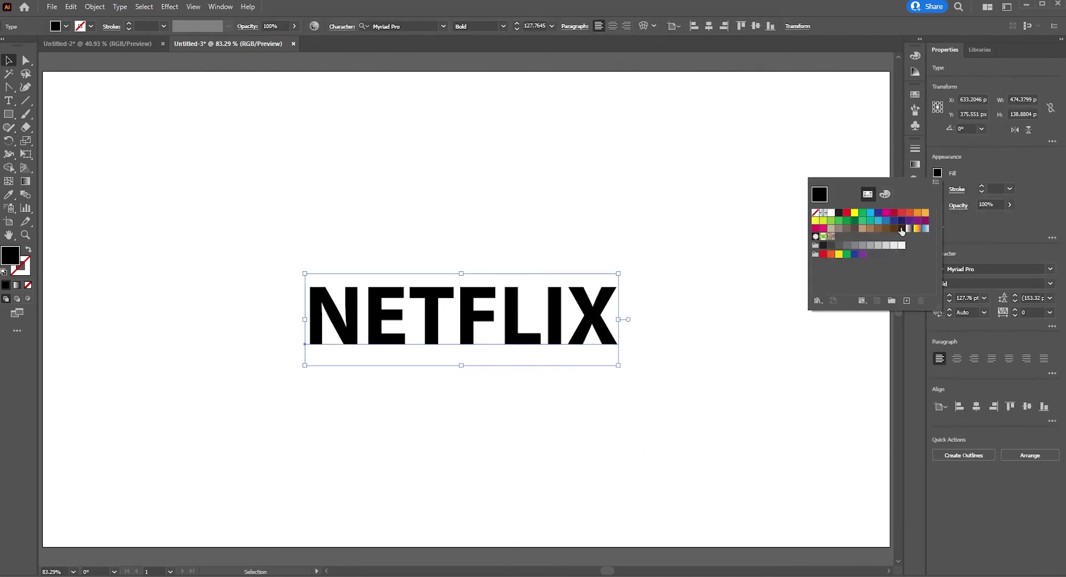
{"action": "left_click", "coordinate": [893, 218]}
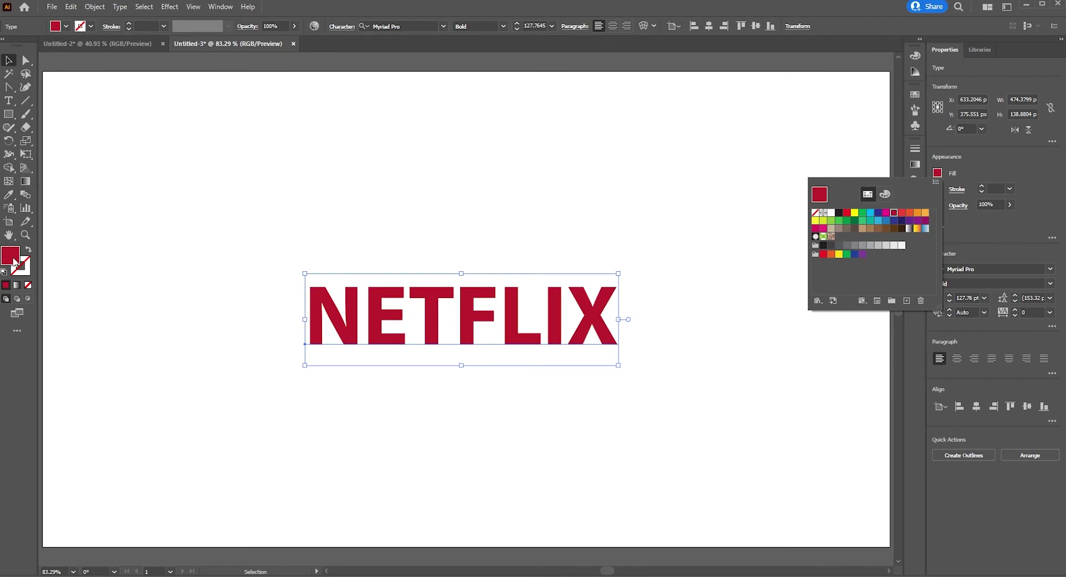
{"action": "double_click", "coordinate": [12, 258]}
{"action": "left_click", "coordinate": [904, 279]}
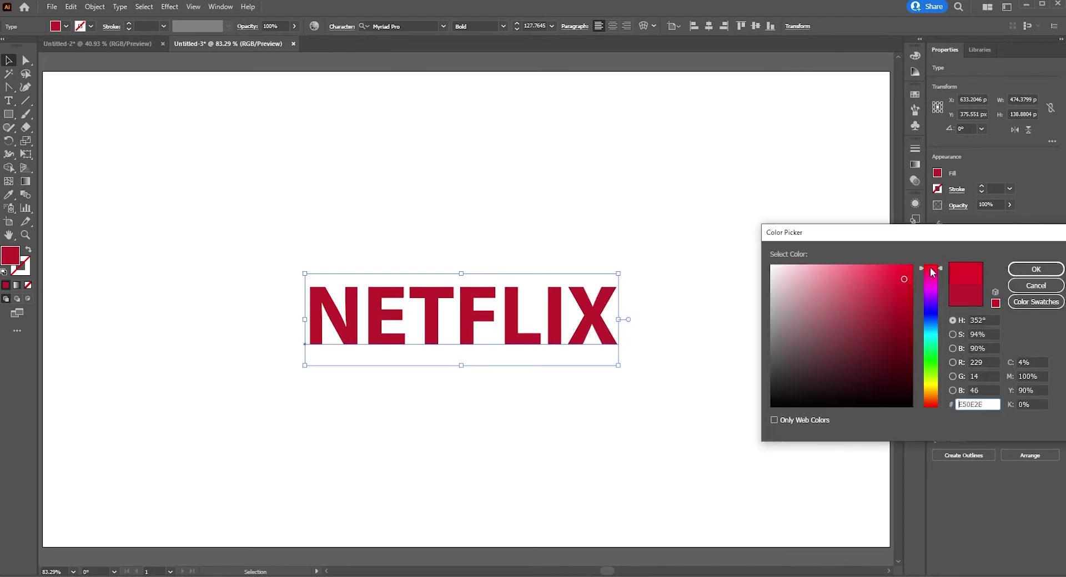
{"action": "left_click", "coordinate": [905, 285]}
{"action": "left_click", "coordinate": [930, 265]}
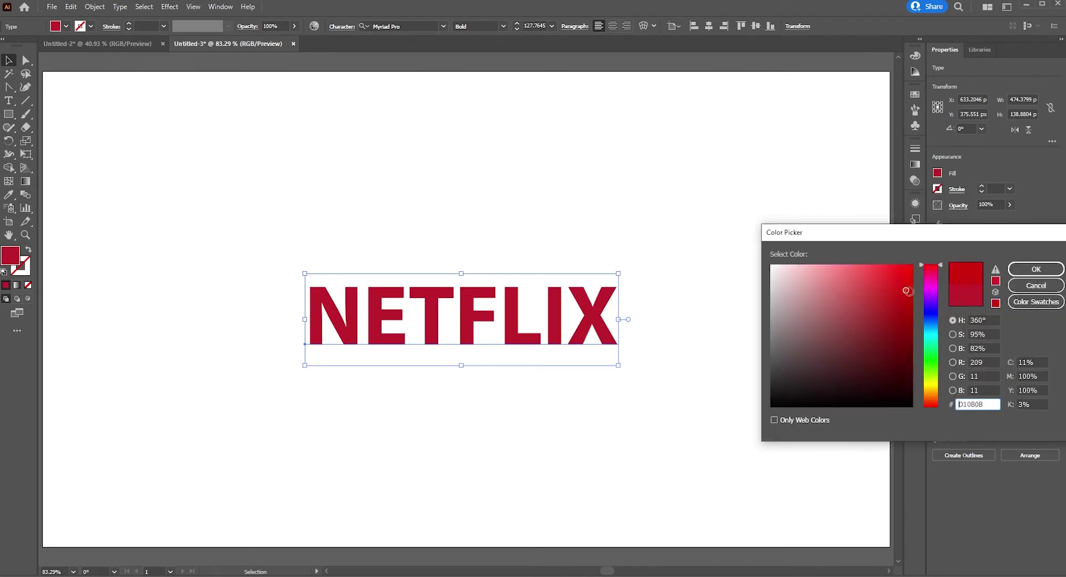
{"action": "left_click", "coordinate": [909, 291]}
{"action": "left_click", "coordinate": [1027, 269]}
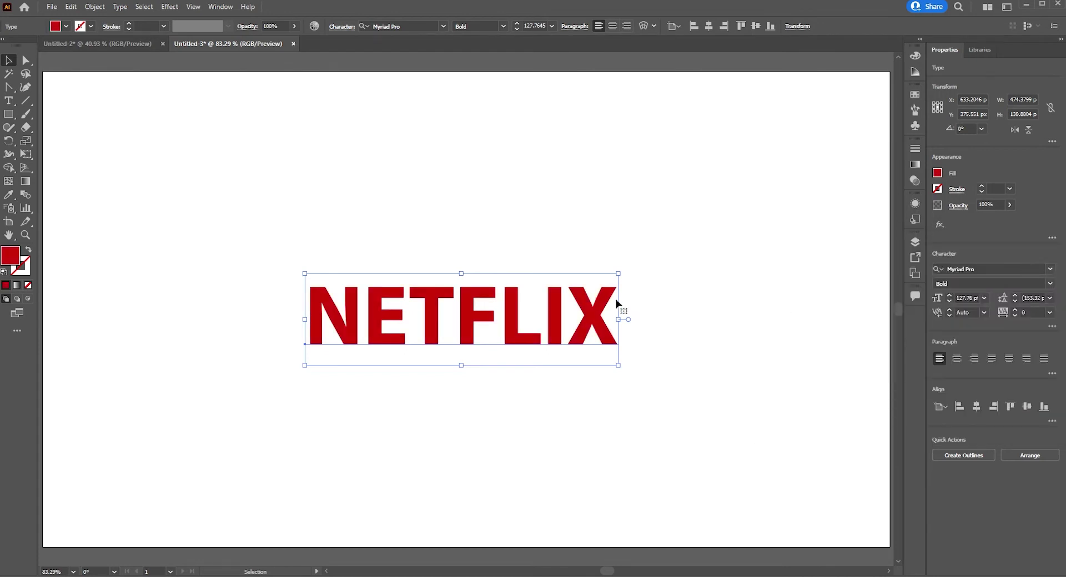
Nudge NETFLIX slightly right and up, then bring up the Envelope Distort commands.
{"action": "left_click", "coordinate": [194, 225]}
{"action": "left_click", "coordinate": [490, 358]}
{"action": "left_click_drag", "start_coordinate": [339, 303], "coordinate": [383, 290]}
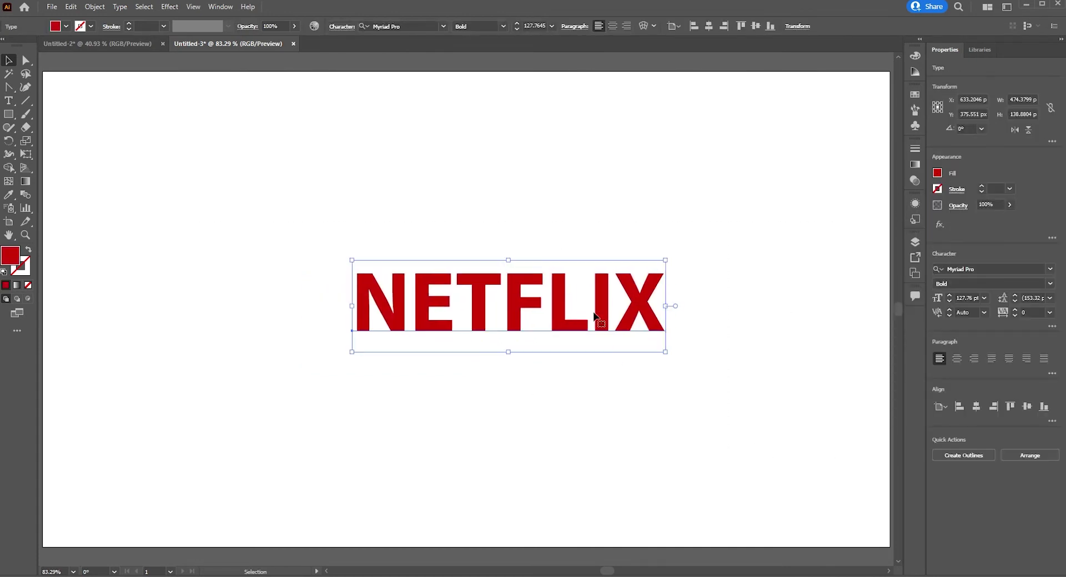
{"action": "left_click", "coordinate": [94, 6]}
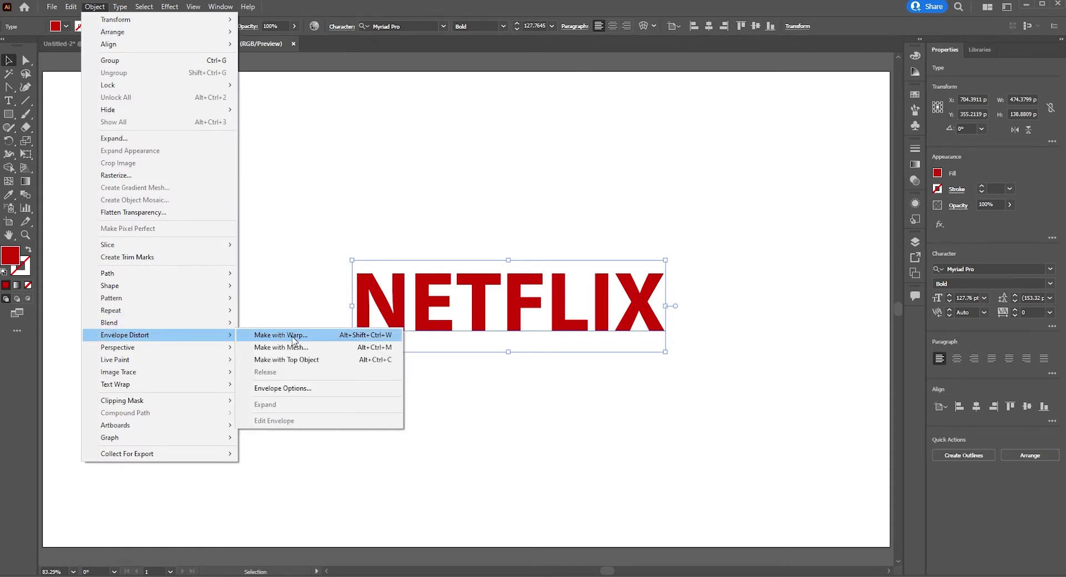
Start a Make with Warp envelope, previewing Arc, Arc Lower, Arch and Shell Lower before choosing Flag.
{"action": "left_click", "coordinate": [294, 337]}
{"action": "left_click_drag", "start_coordinate": [733, 158], "coordinate": [787, 158]}
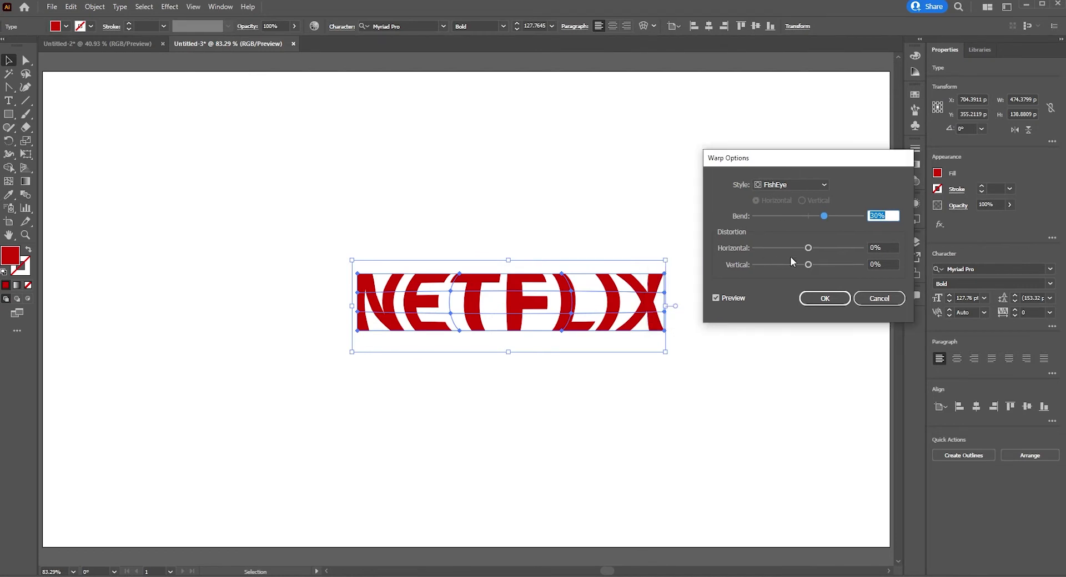
{"action": "left_click", "coordinate": [814, 184]}
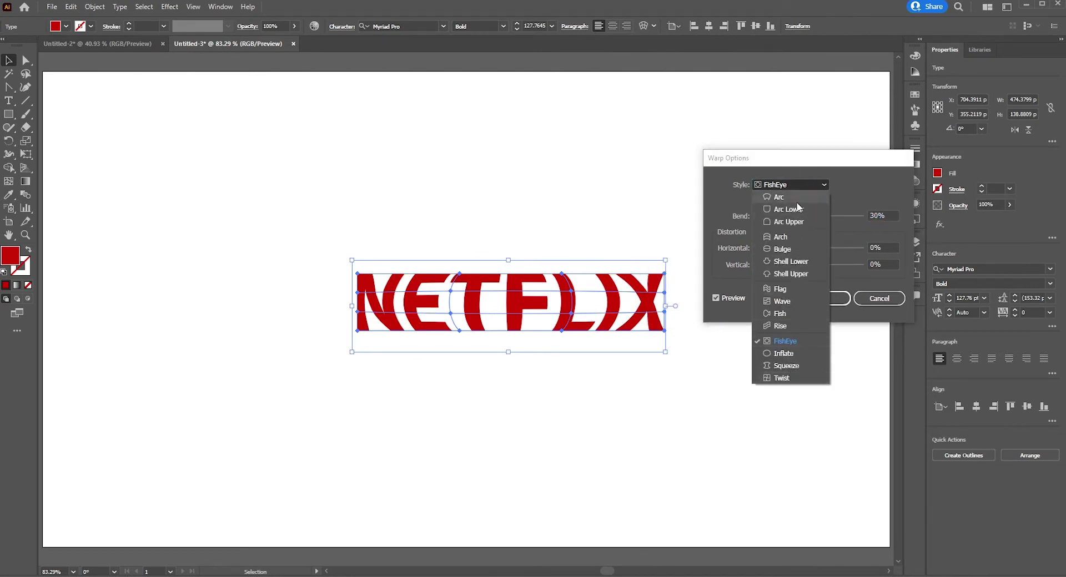
{"action": "left_click", "coordinate": [769, 199]}
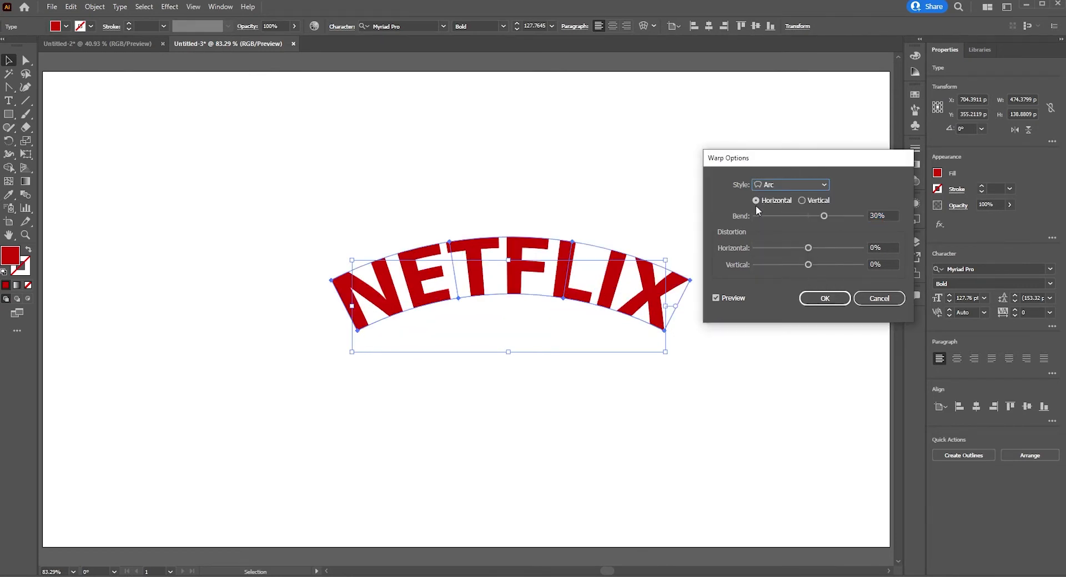
{"action": "left_click", "coordinate": [801, 186]}
{"action": "left_click", "coordinate": [799, 209]}
{"action": "left_click", "coordinate": [802, 187]}
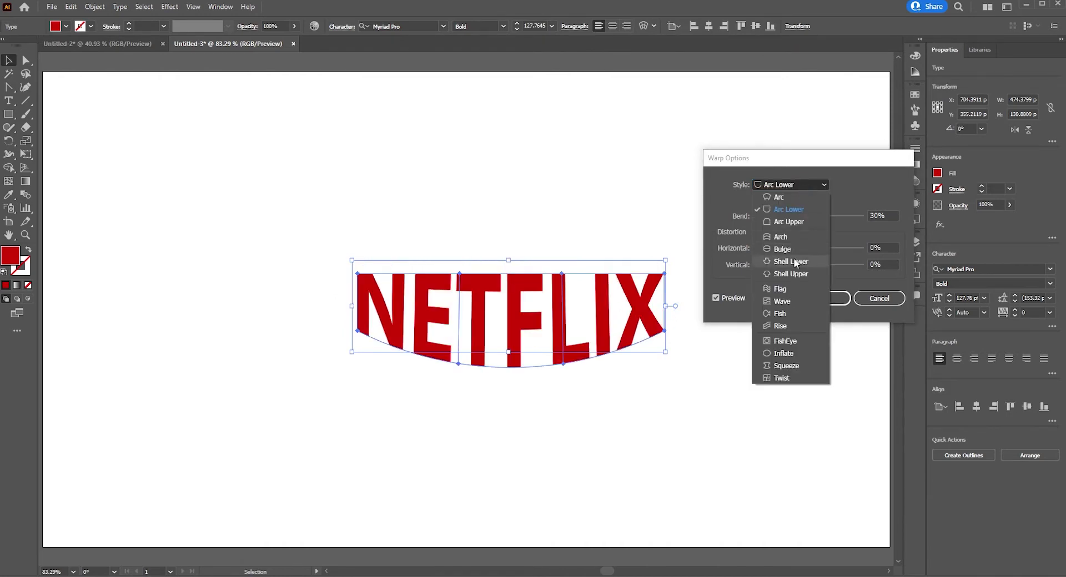
{"action": "left_click", "coordinate": [795, 237]}
{"action": "left_click", "coordinate": [798, 185]}
{"action": "left_click", "coordinate": [785, 262]}
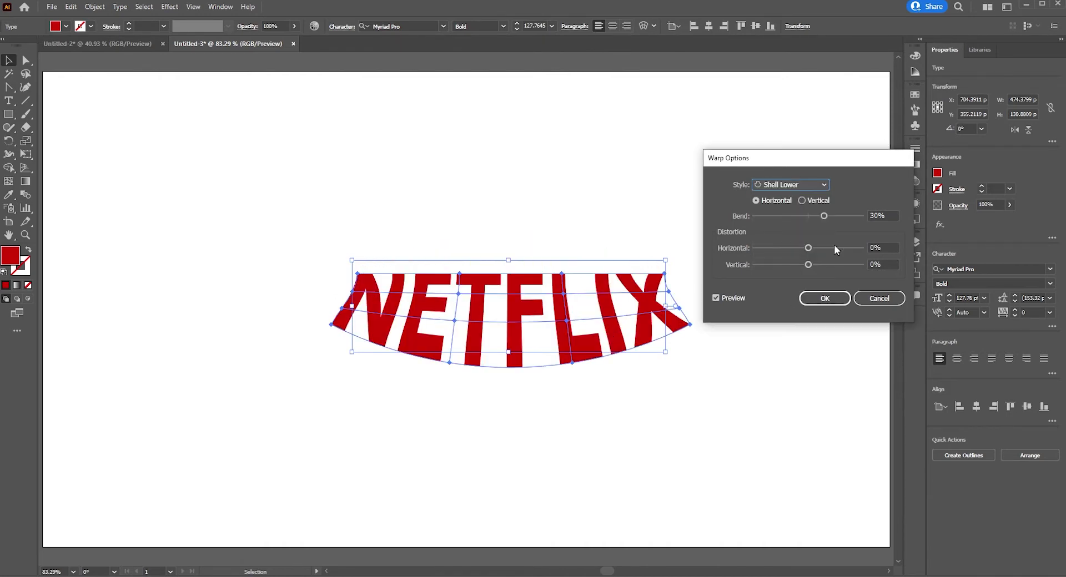
{"action": "left_click", "coordinate": [795, 187]}
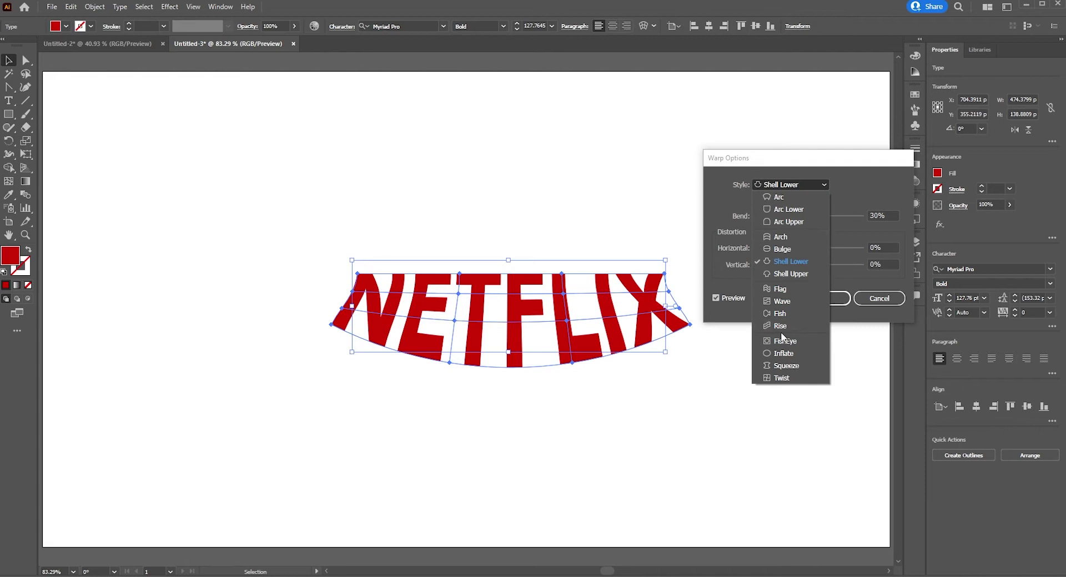
{"action": "left_click", "coordinate": [788, 288]}
{"action": "left_click", "coordinate": [791, 188]}
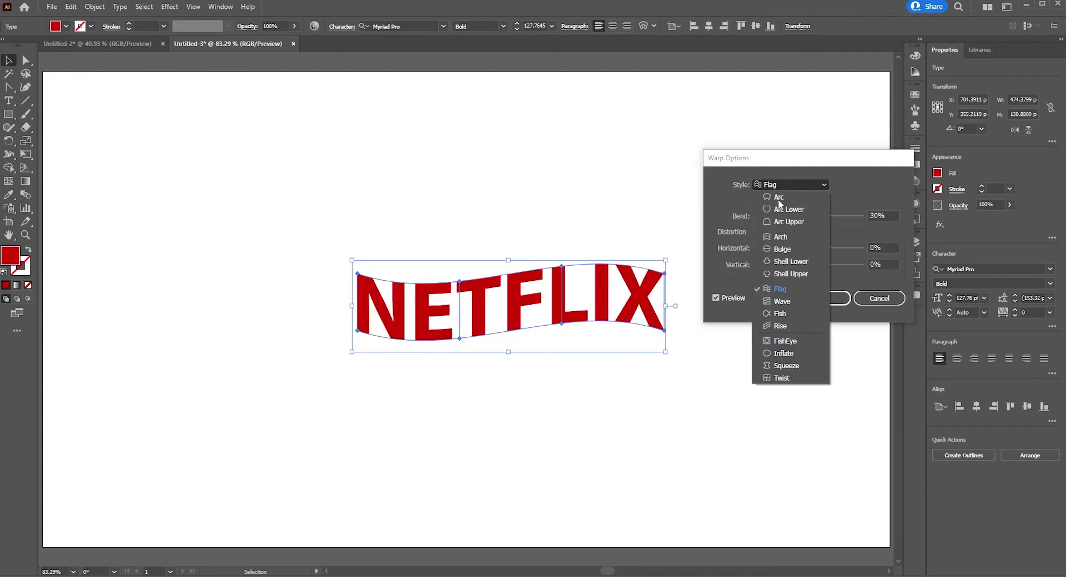
{"action": "left_click", "coordinate": [787, 285]}
Set the horizontal Flag warp to -49% bend with both distortions at 0%.
{"action": "mouse_move", "coordinate": [824, 217]}
{"action": "left_mouse_down"}
{"action": "mouse_move", "coordinate": [805, 218]}
{"action": "mouse_move", "coordinate": [818, 218]}
{"action": "left_mouse_up"}
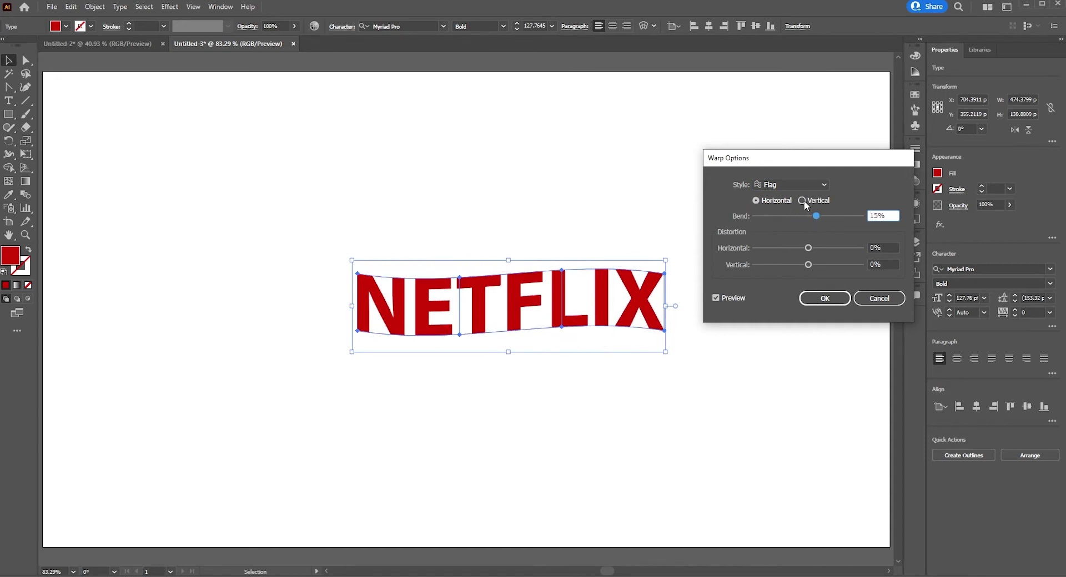
{"action": "left_click", "coordinate": [803, 201]}
{"action": "left_click_drag", "start_coordinate": [834, 217], "coordinate": [783, 218]}
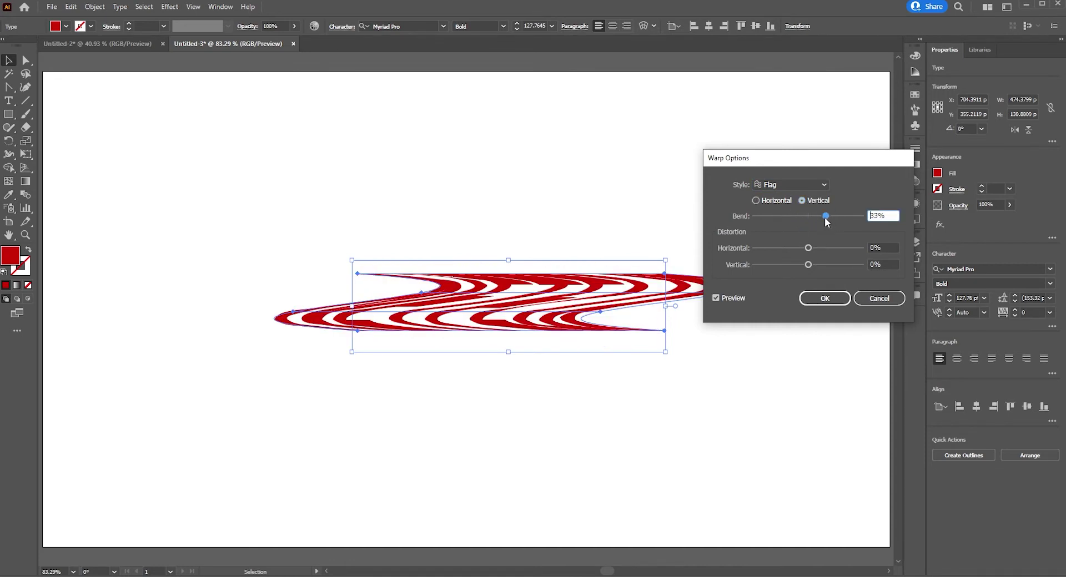
{"action": "left_click", "coordinate": [756, 201]}
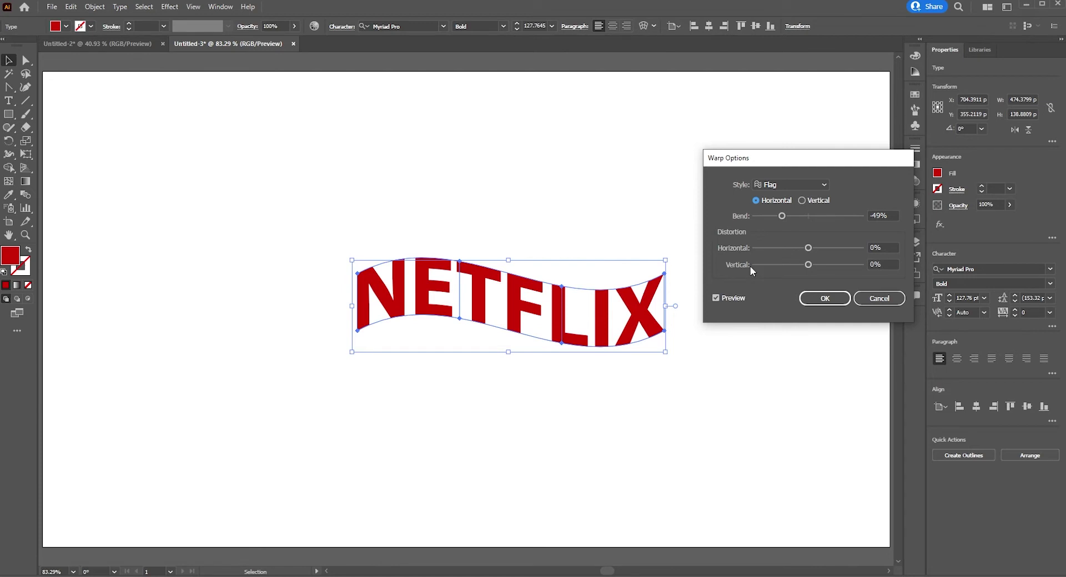
{"action": "mouse_move", "coordinate": [808, 248]}
{"action": "left_mouse_down"}
{"action": "mouse_move", "coordinate": [812, 265]}
{"action": "mouse_move", "coordinate": [806, 248]}
{"action": "left_mouse_up"}
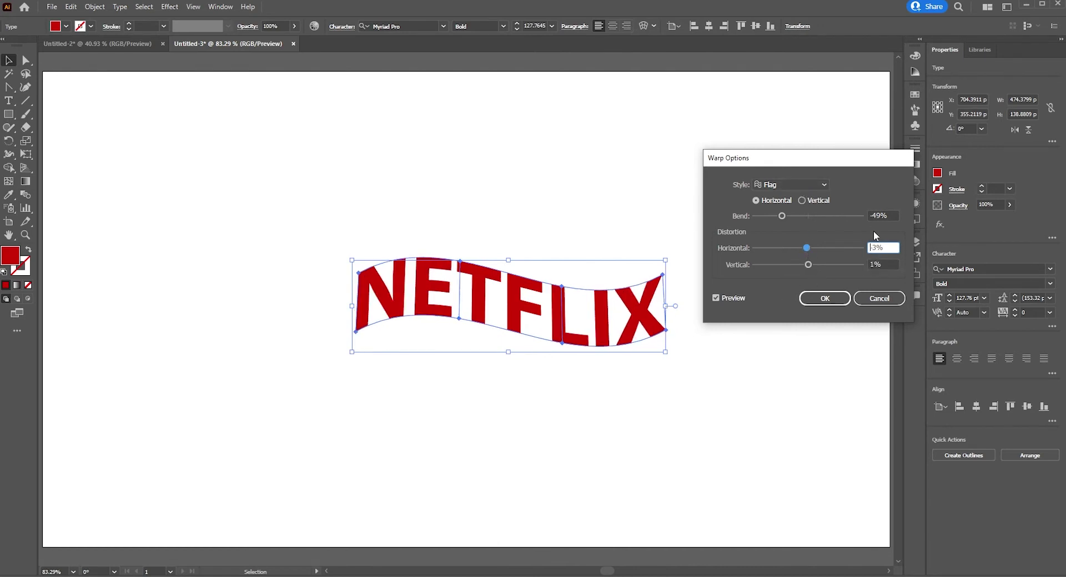
{"action": "type", "text": "0"}
{"action": "key", "text": "Tab"}
{"action": "type", "text": "0"}
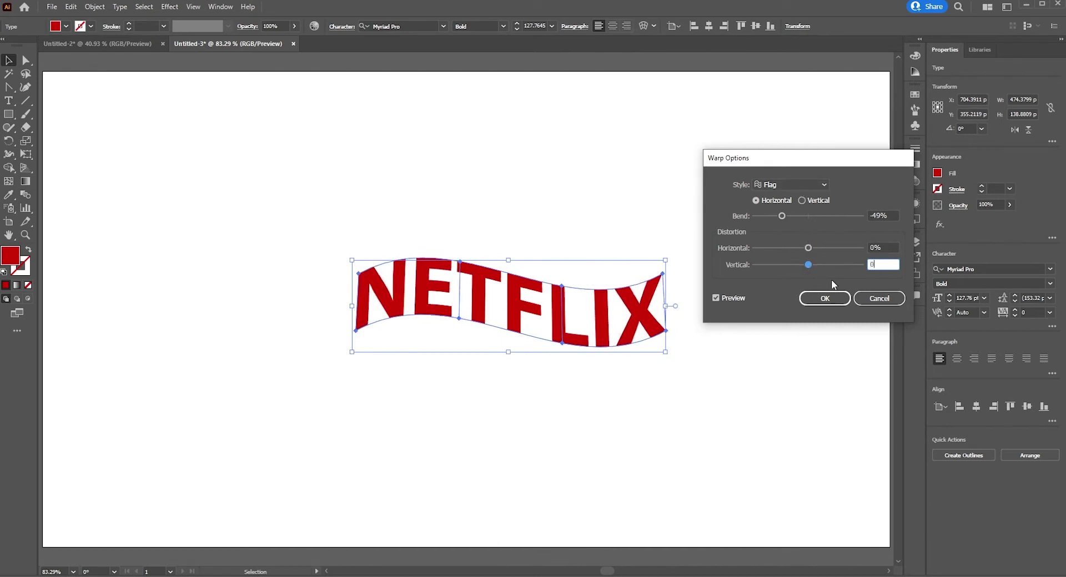
{"action": "left_click", "coordinate": [799, 182]}
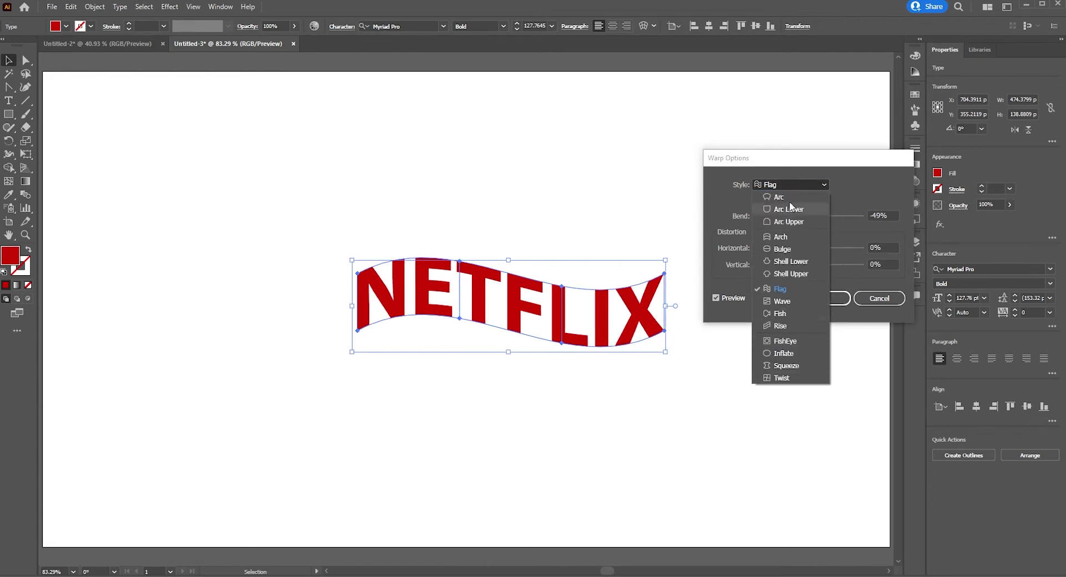
{"action": "left_click", "coordinate": [872, 182]}
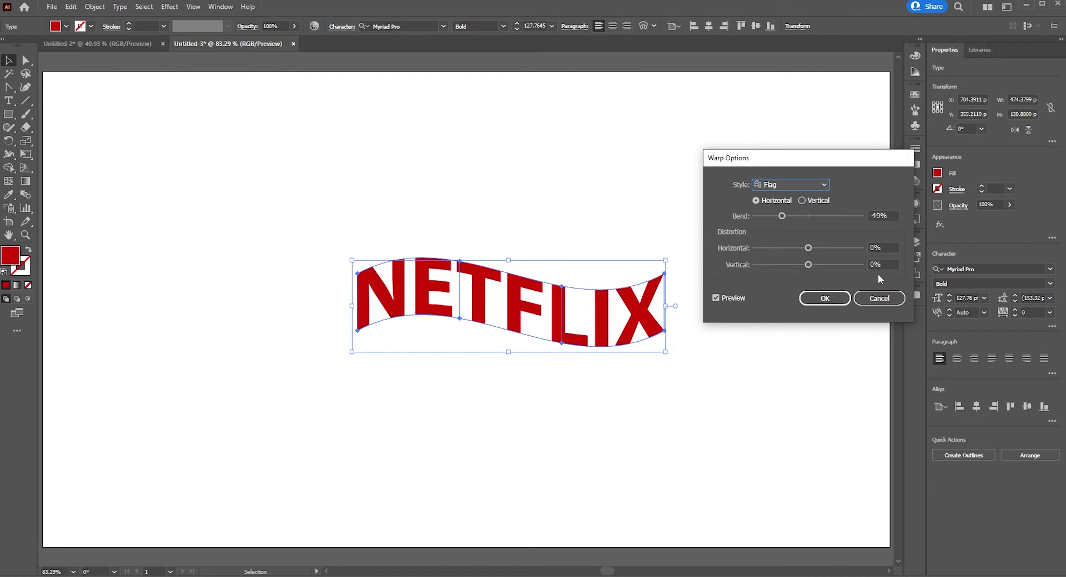
Switch the warp style to Arc Lower with a shallow bend around -11%.
{"action": "left_click_drag", "start_coordinate": [793, 217], "coordinate": [807, 222]}
{"action": "left_click", "coordinate": [807, 185]}
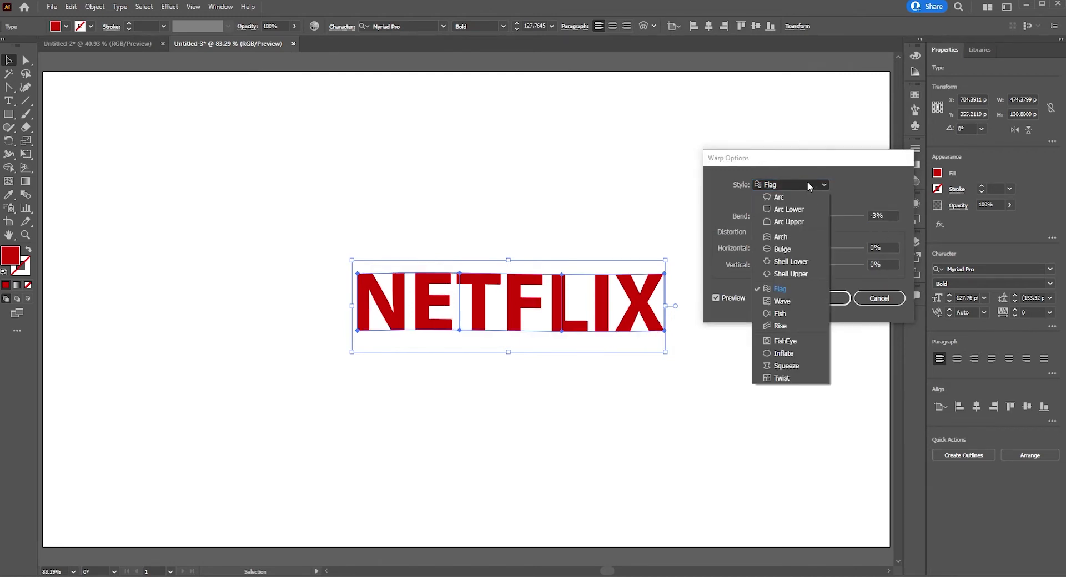
{"action": "left_click", "coordinate": [807, 211]}
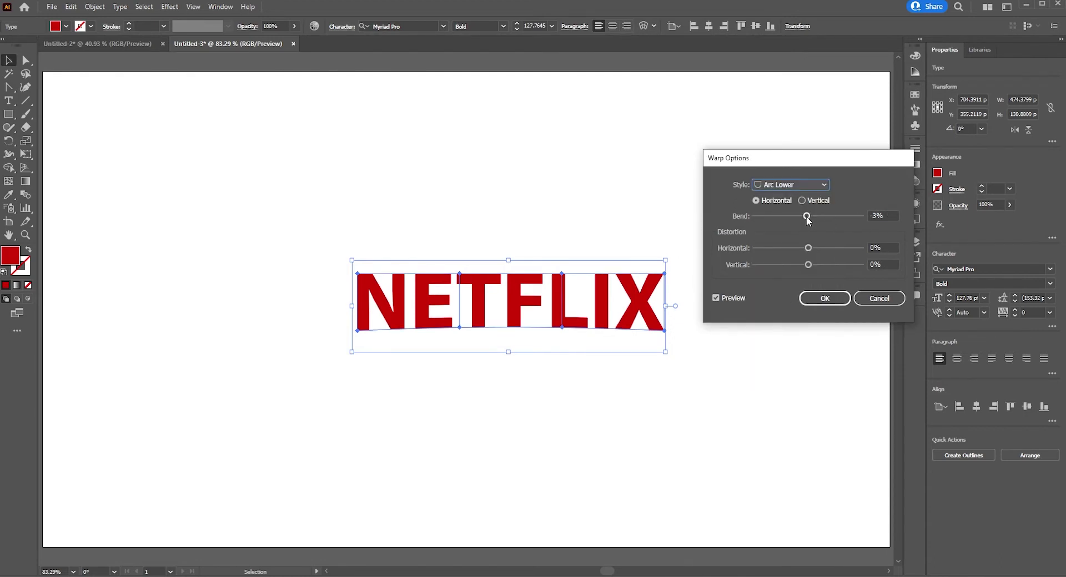
{"action": "left_click_drag", "start_coordinate": [806, 216], "coordinate": [801, 216]}
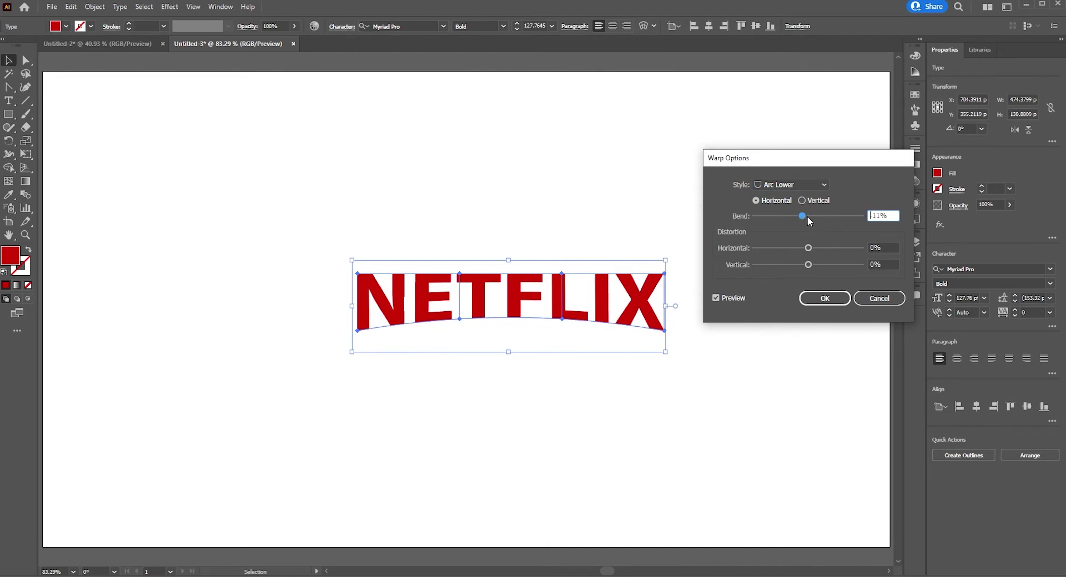
{"action": "double_click", "coordinate": [875, 215]}
{"action": "type", "text": "-1"}
{"action": "type", "text": "2"}
{"action": "key", "text": "BackSpace"}
{"action": "key", "text": "BackSpace"}
{"action": "left_click", "coordinate": [891, 244]}
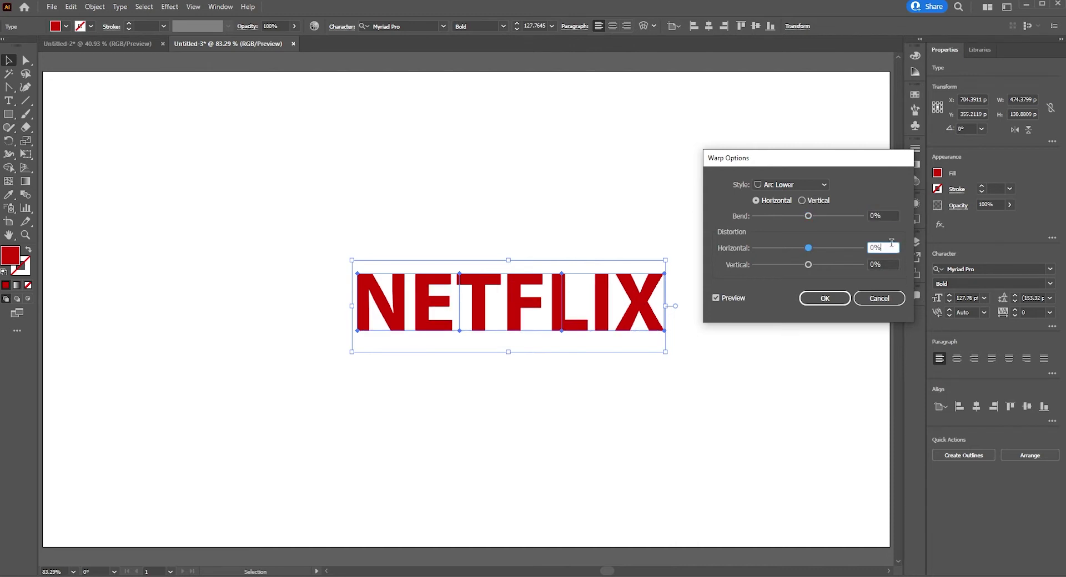
Settle the Arc Lower warp at -12% bend with Horizontal orientation.
{"action": "double_click", "coordinate": [887, 216]}
{"action": "type", "text": "-"}
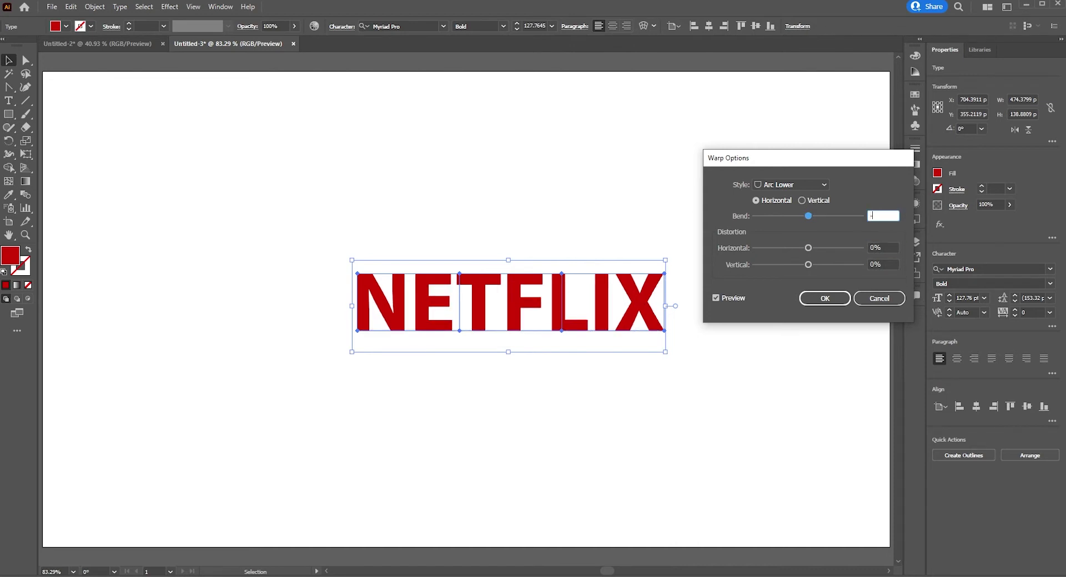
{"action": "type", "text": "10"}
{"action": "left_click", "coordinate": [890, 245]}
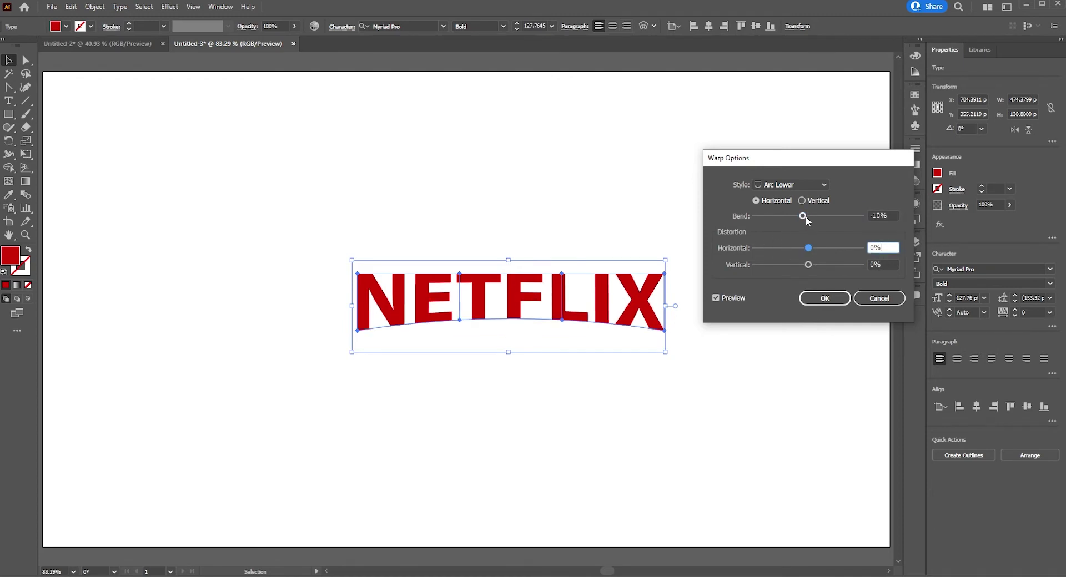
{"action": "left_click_drag", "start_coordinate": [804, 217], "coordinate": [802, 217]}
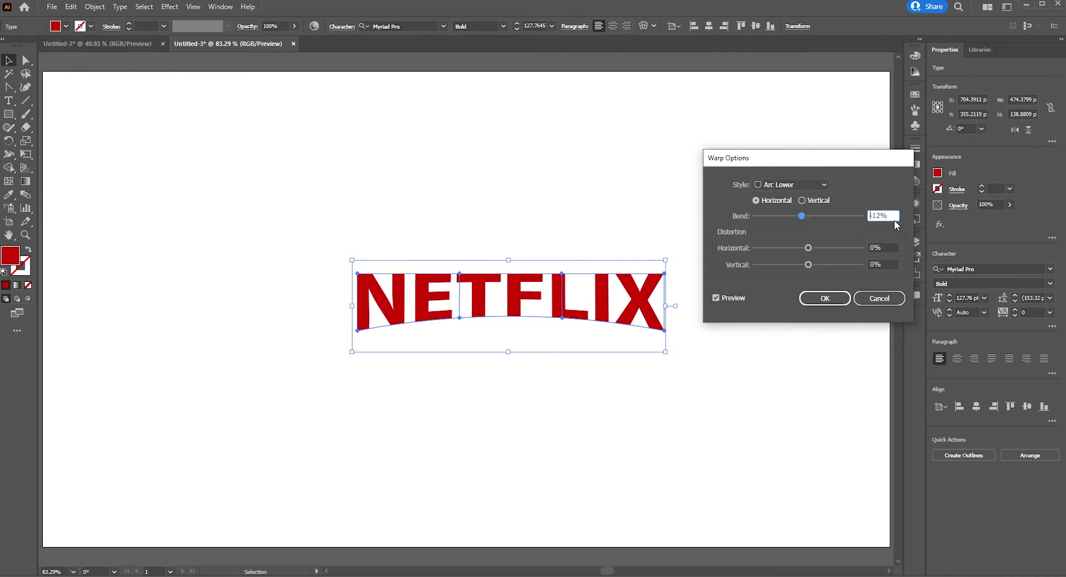
{"action": "left_click", "coordinate": [806, 201]}
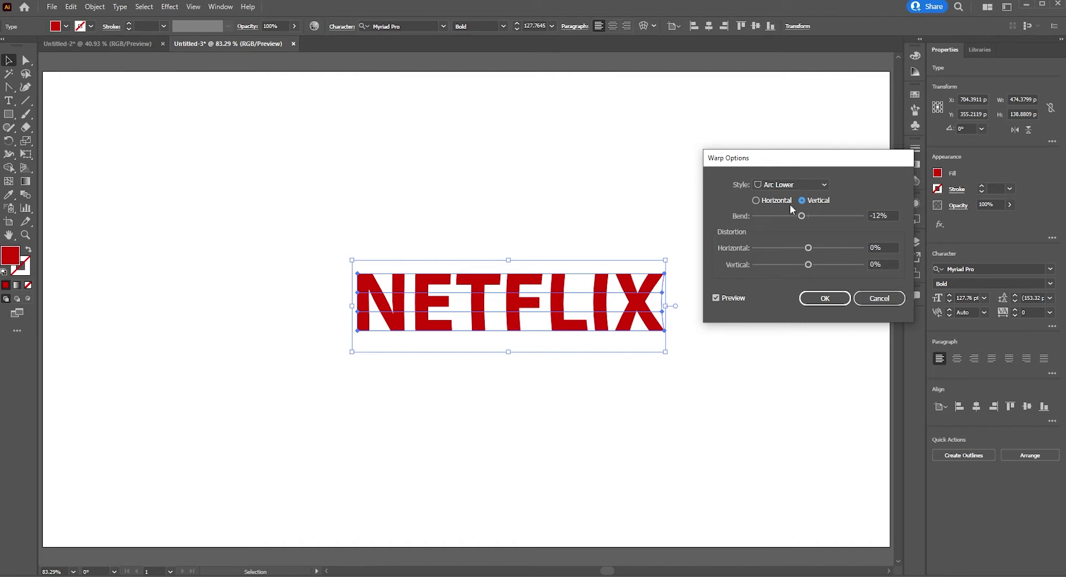
{"action": "left_click", "coordinate": [767, 201]}
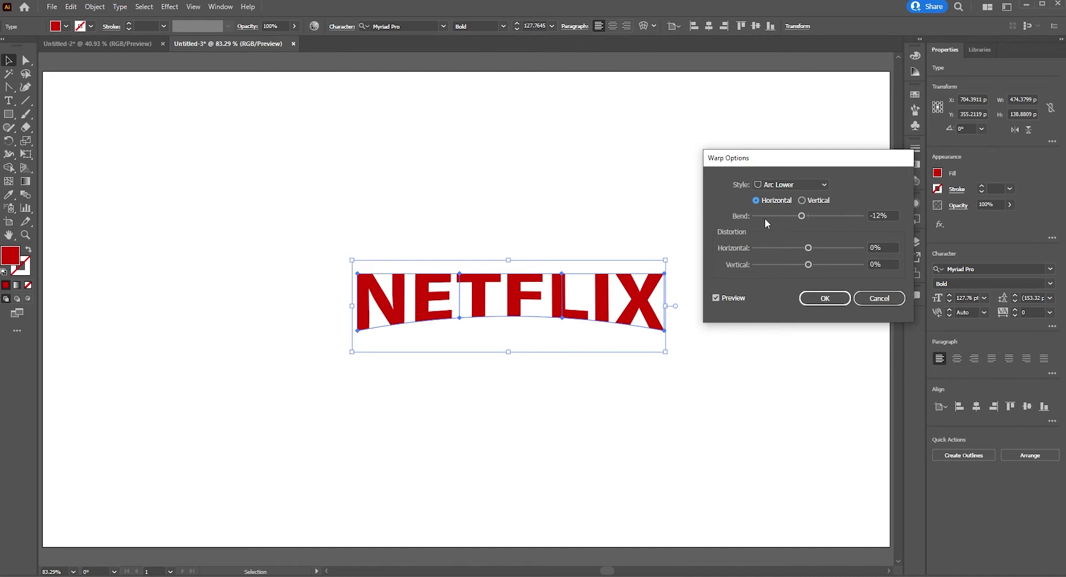
Apply the warp and reselect the NETFLIX envelope.
{"action": "left_click", "coordinate": [822, 303]}
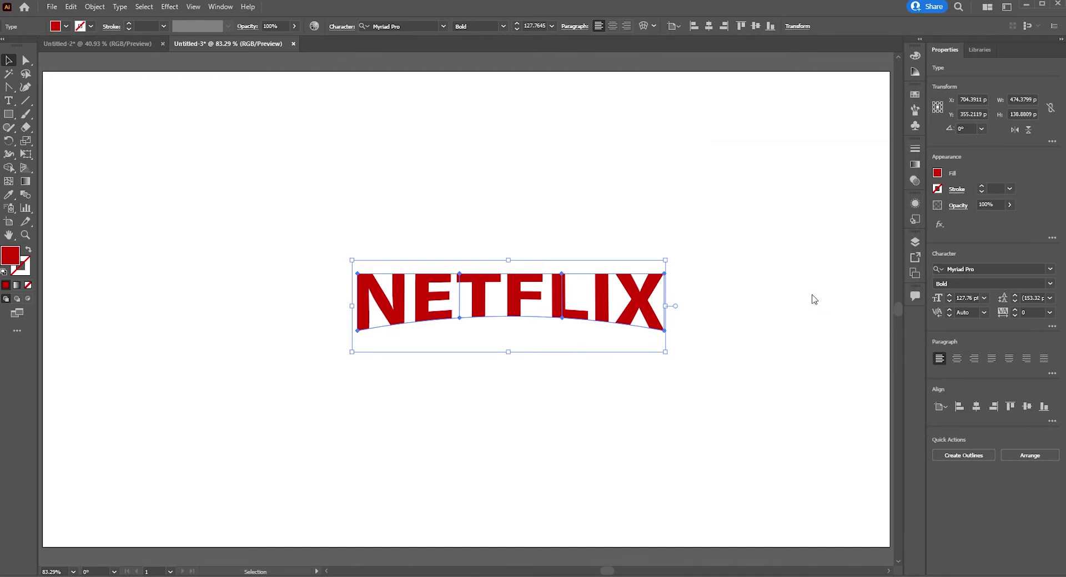
{"action": "left_click", "coordinate": [743, 288]}
{"action": "left_click_drag", "start_coordinate": [271, 186], "coordinate": [764, 404]}
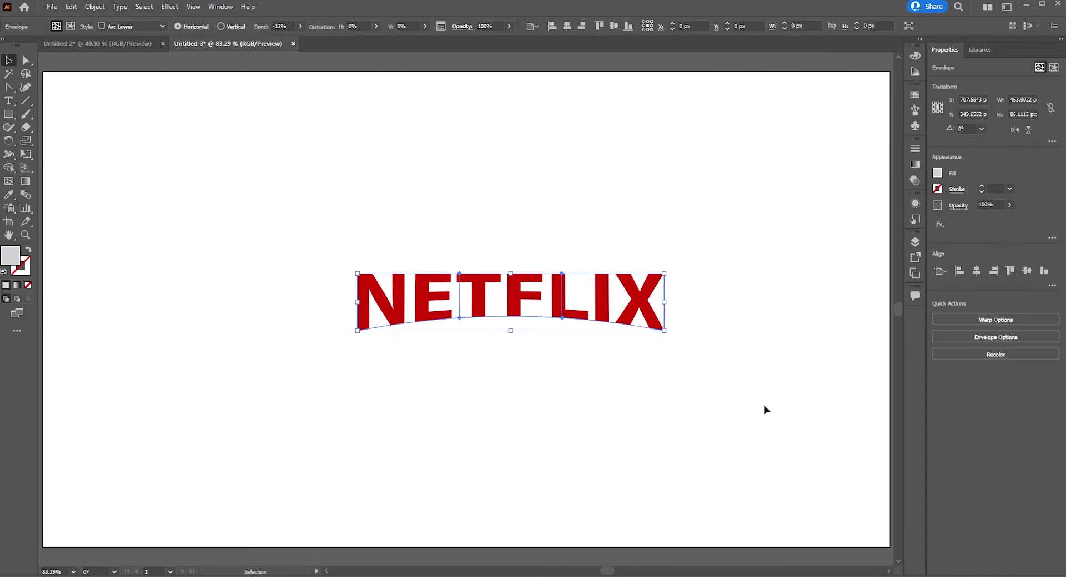
{"action": "left_click_drag", "start_coordinate": [266, 181], "coordinate": [681, 358]}
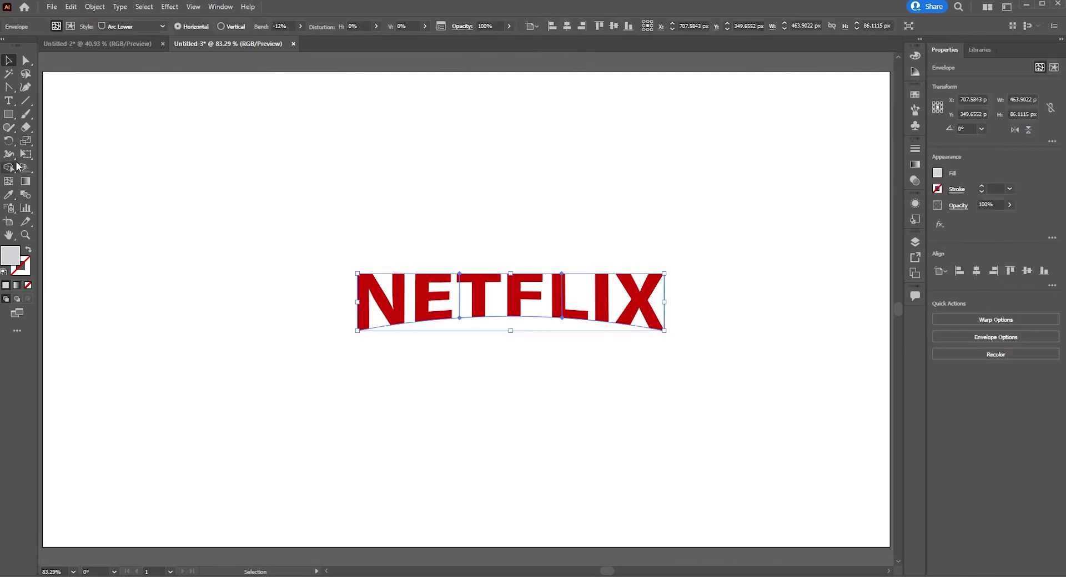
Pull NETFLIX's bottom corners down with Free Transform Perspective Distort, flaring it to about 99.5 px tall.
{"action": "left_click", "coordinate": [31, 154]}
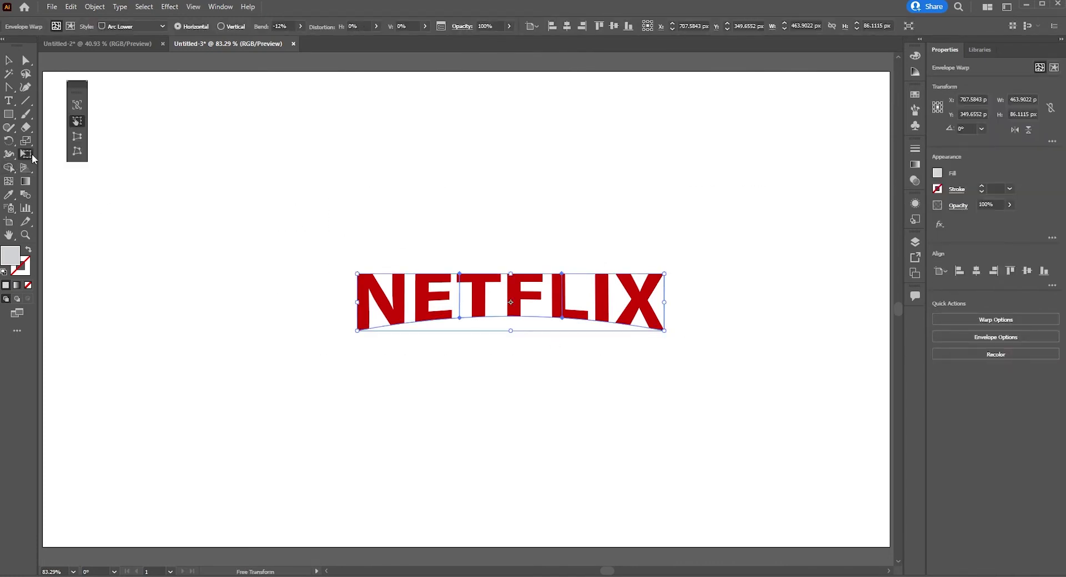
{"action": "left_click", "coordinate": [78, 139]}
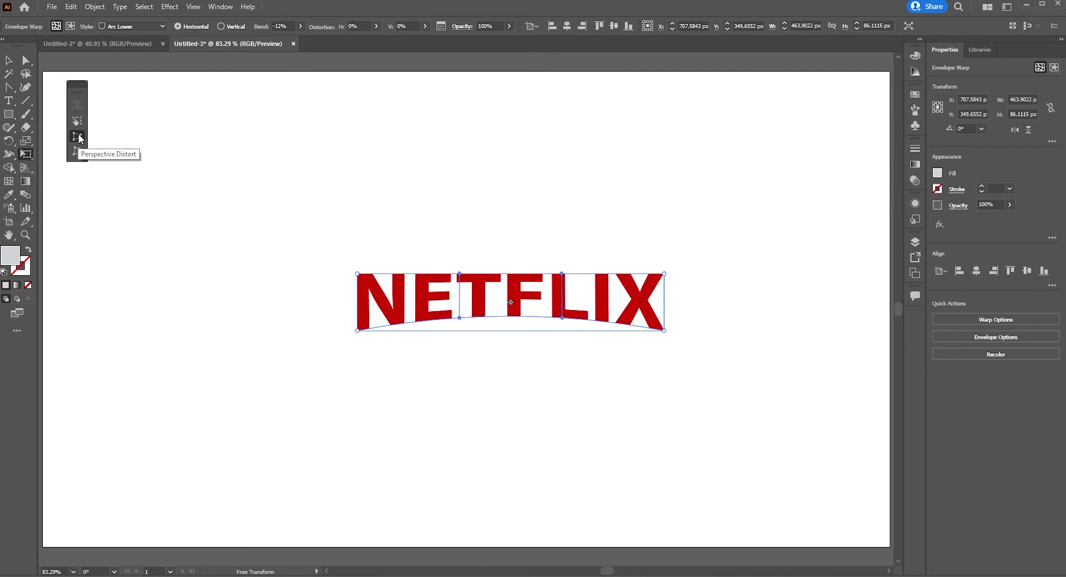
{"action": "left_click", "coordinate": [80, 139]}
{"action": "left_click", "coordinate": [77, 136]}
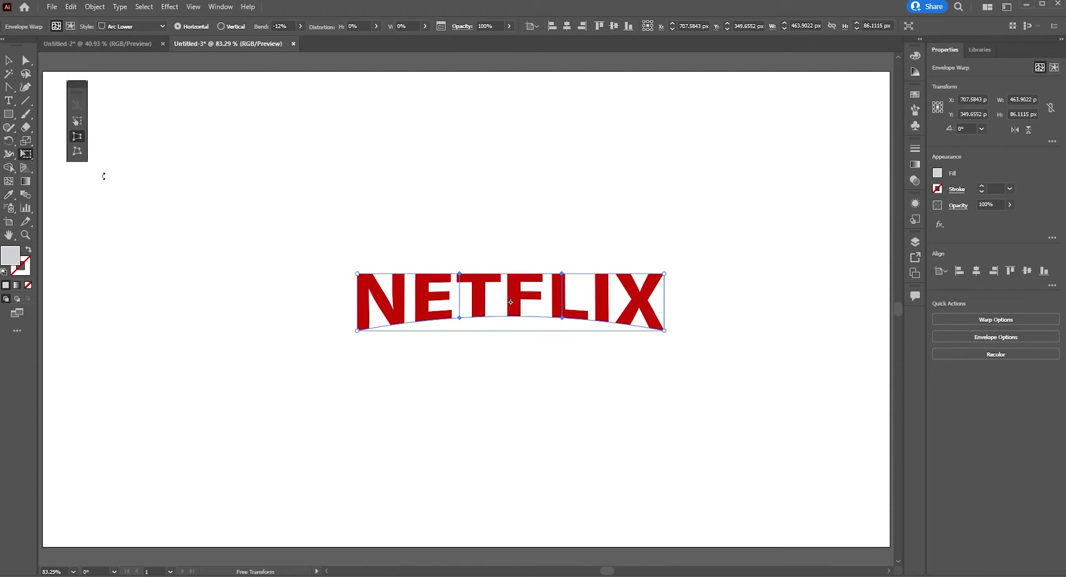
{"action": "left_click", "coordinate": [665, 332]}
{"action": "left_click_drag", "start_coordinate": [665, 334], "coordinate": [665, 336]}
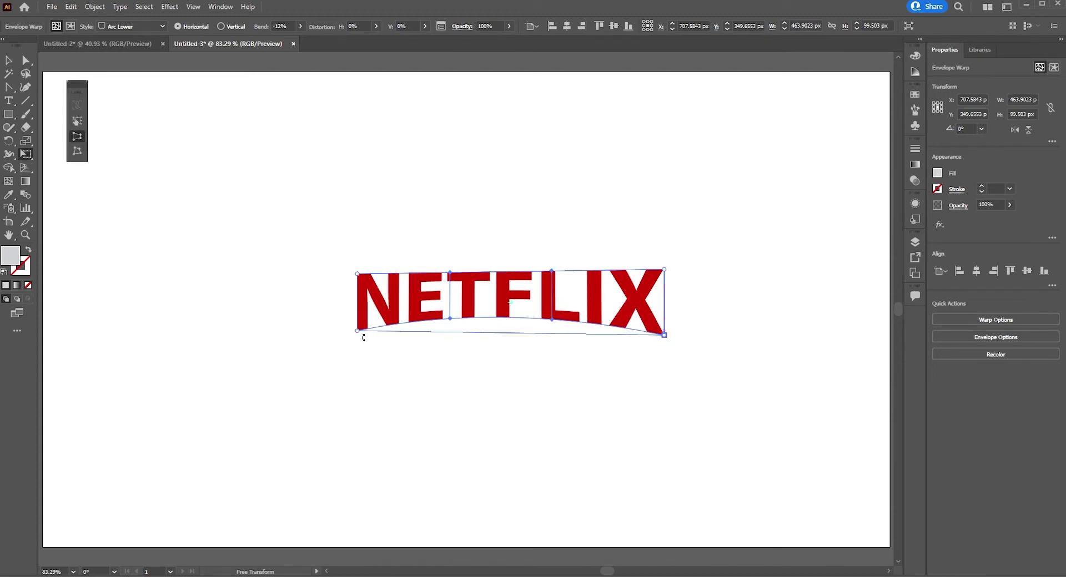
{"action": "left_click", "coordinate": [357, 332]}
{"action": "left_click_drag", "start_coordinate": [357, 337], "coordinate": [357, 337]}
Draw a black 415 × 235.85 px rectangle from the artboard's top-left corner.
{"action": "key", "text": "v"}
{"action": "left_click", "coordinate": [255, 170]}
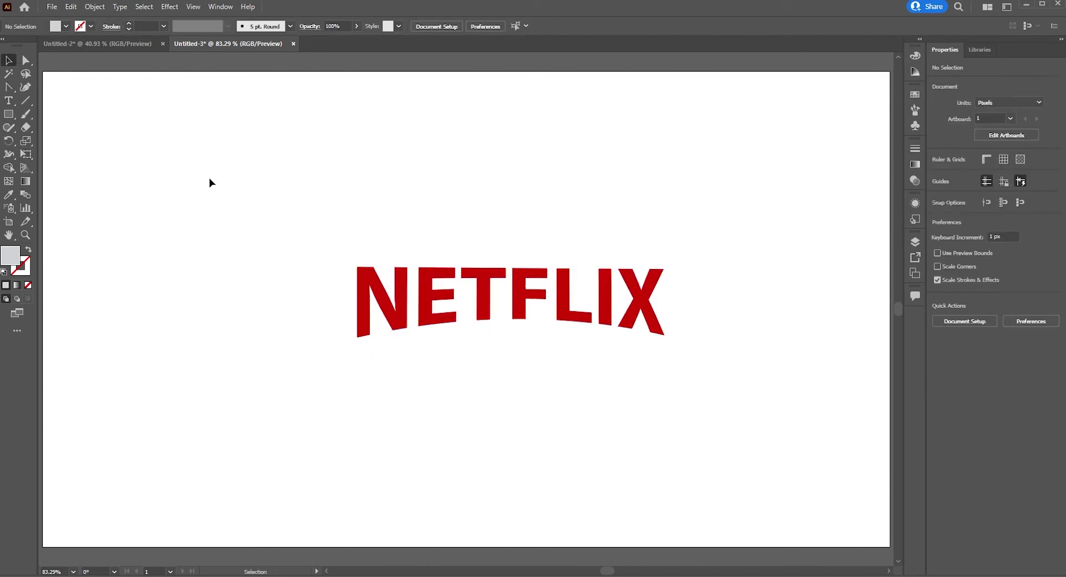
{"action": "left_click", "coordinate": [6, 117]}
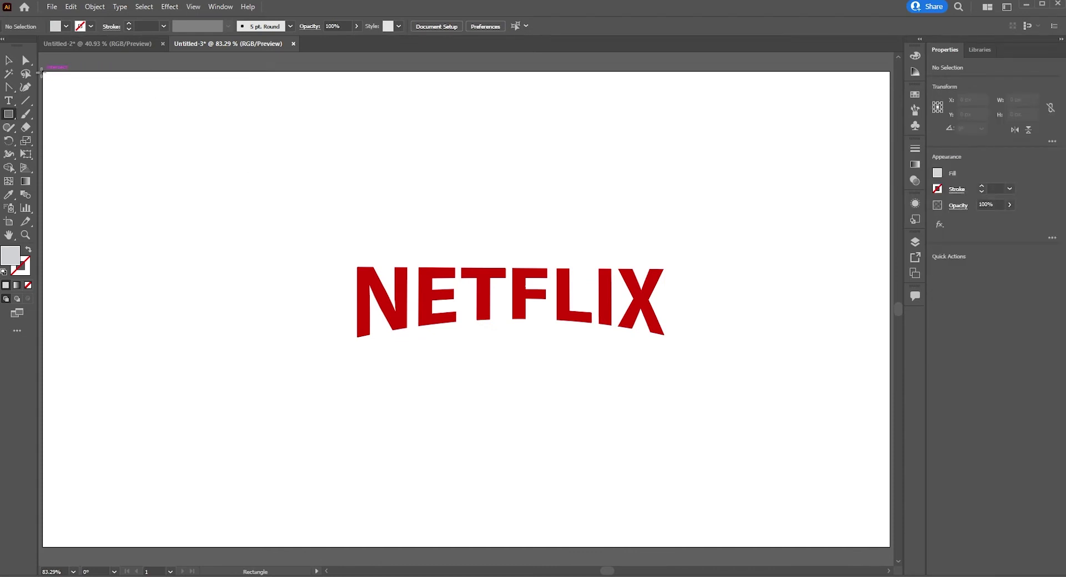
{"action": "left_click_drag", "start_coordinate": [42, 72], "coordinate": [317, 226]}
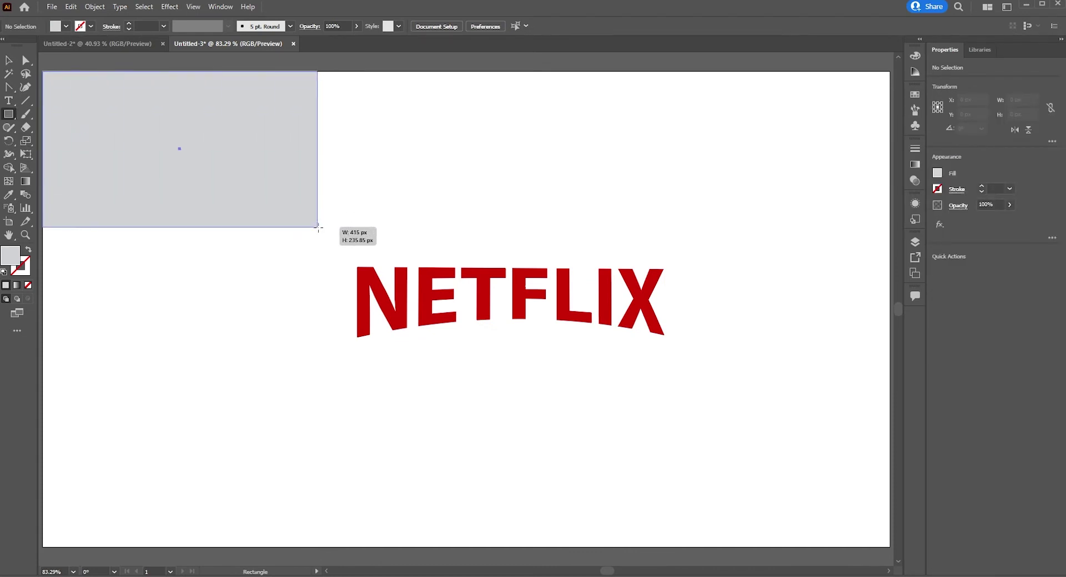
{"action": "left_click", "coordinate": [937, 174]}
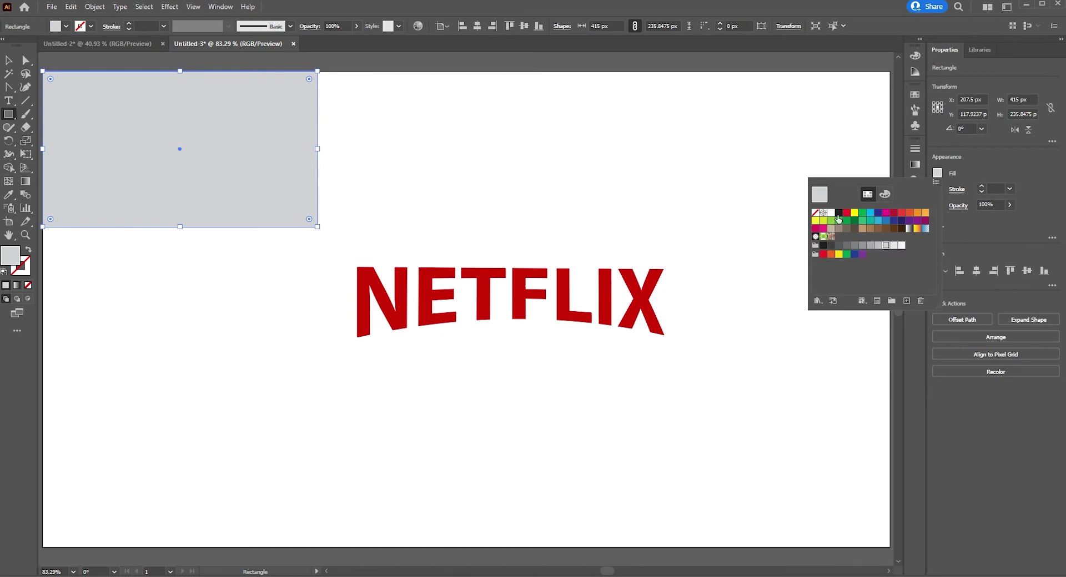
{"action": "left_click", "coordinate": [838, 213]}
{"action": "key", "text": "Escape"}
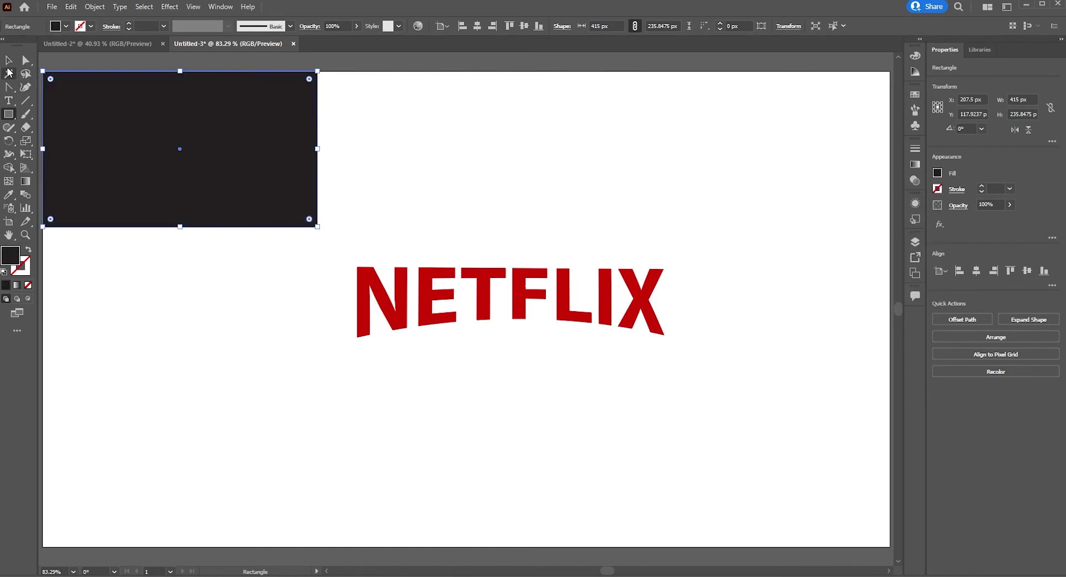
Bring NETFLIX to the front, shrink it and move it onto the black rectangle.
{"action": "left_click", "coordinate": [8, 60]}
{"action": "left_click", "coordinate": [488, 309]}
{"action": "right_click", "coordinate": [491, 305]}
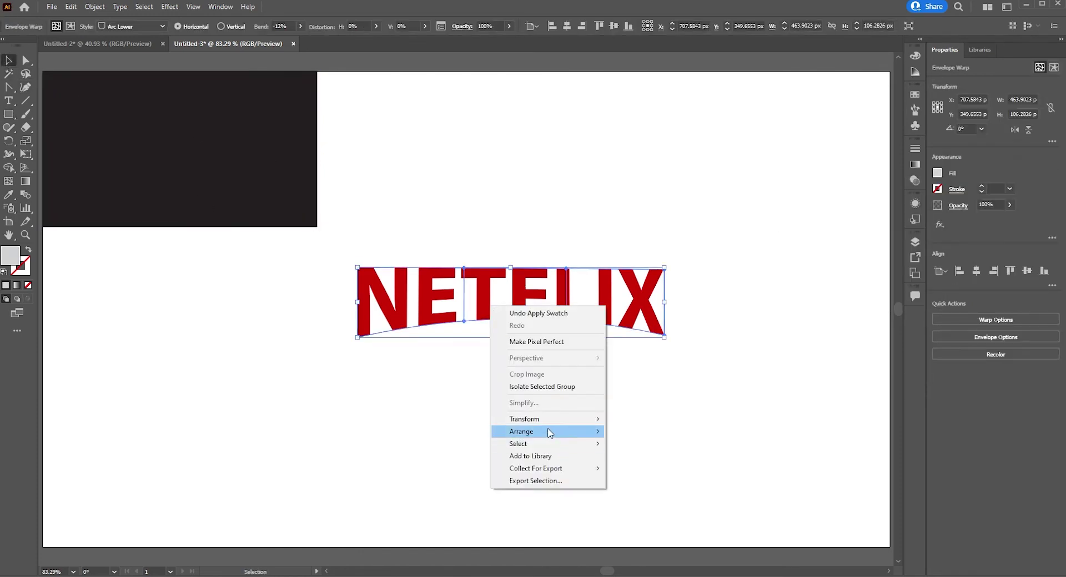
{"action": "mouse_move", "coordinate": [522, 431]}
{"action": "left_click", "coordinate": [694, 428]}
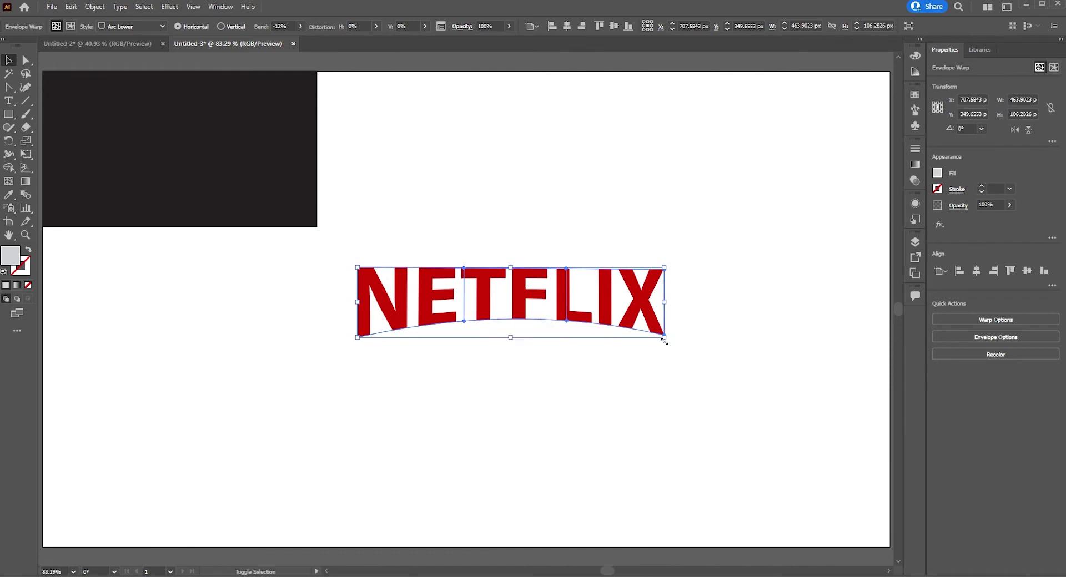
{"action": "left_click_drag", "start_coordinate": [664, 341], "coordinate": [630, 329]}
{"action": "left_click_drag", "start_coordinate": [554, 292], "coordinate": [257, 167]}
Add a MOVIES text object below the black box.
{"action": "left_click", "coordinate": [299, 336]}
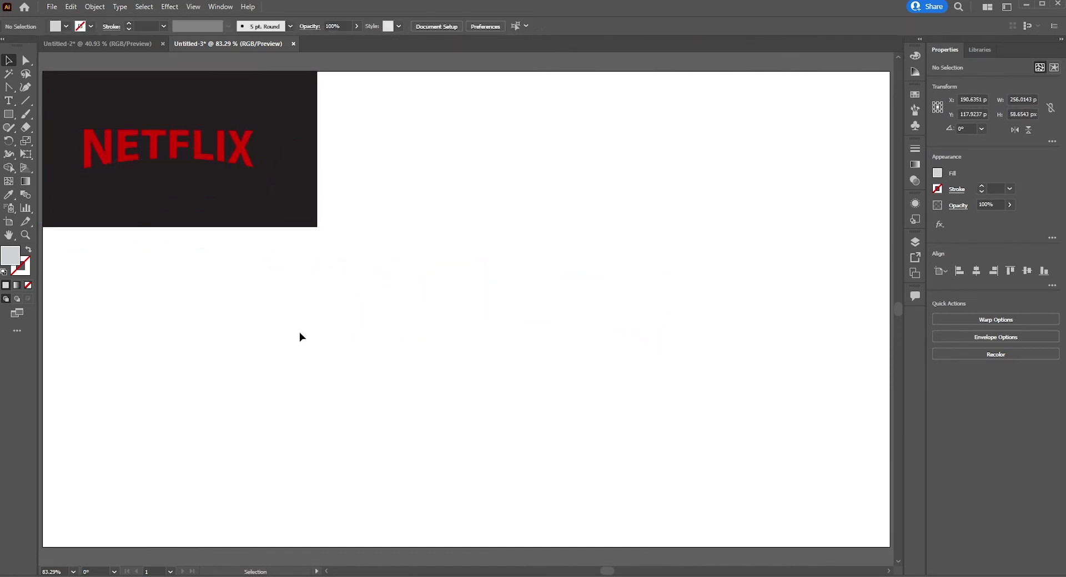
{"action": "scroll", "coordinate": [299, 336], "scroll_direction": "left", "scroll_amount": 3}
{"action": "scroll", "coordinate": [348, 195], "scroll_direction": "up", "scroll_amount": 1}
{"action": "left_click", "coordinate": [366, 183]}
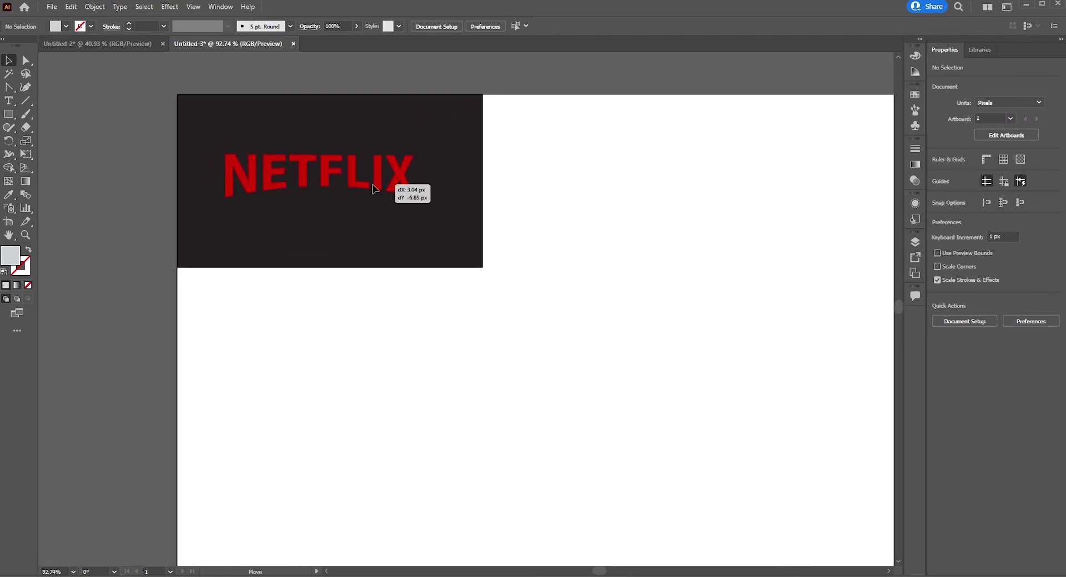
{"action": "left_click", "coordinate": [292, 209]}
{"action": "left_click", "coordinate": [8, 100]}
{"action": "left_click", "coordinate": [381, 381]}
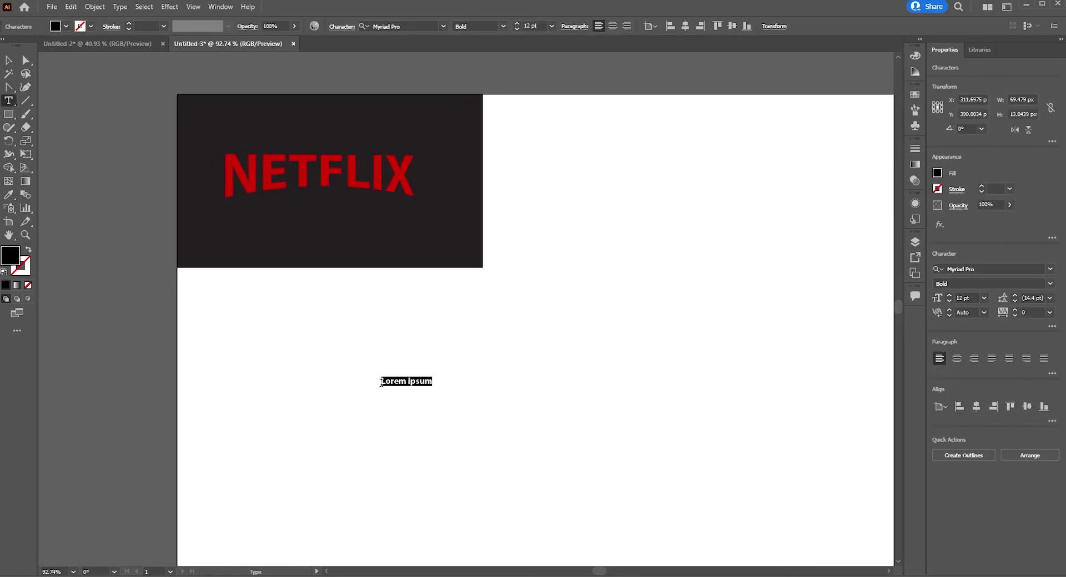
{"action": "type", "text": "MOVIES"}
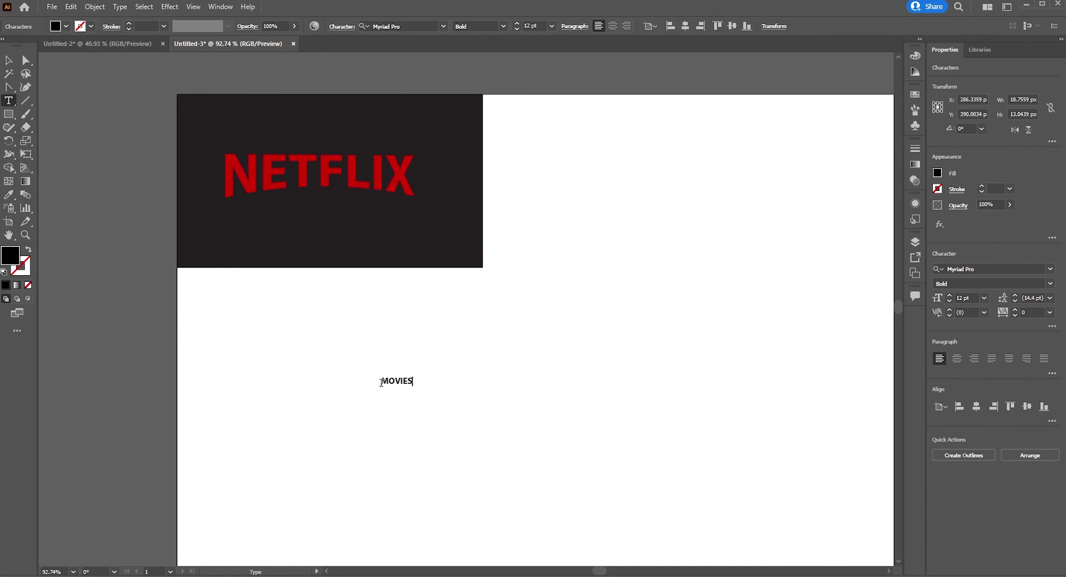
Make MOVIES white at about 21 pt and centre it under NETFLIX on the box.
{"action": "left_click", "coordinate": [9, 60]}
{"action": "left_click_drag", "start_coordinate": [414, 388], "coordinate": [425, 390]}
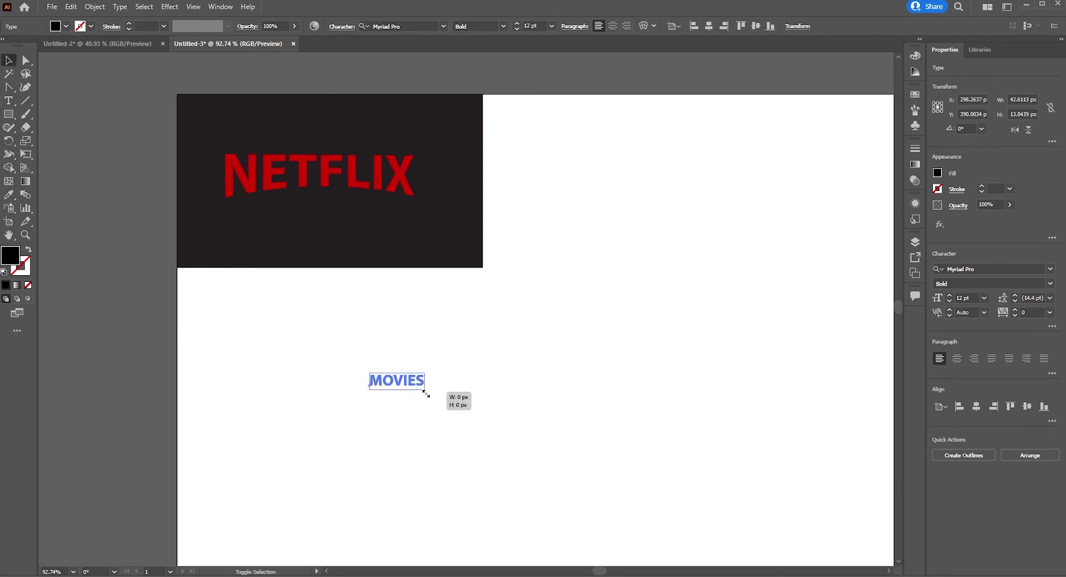
{"action": "left_click", "coordinate": [938, 173]}
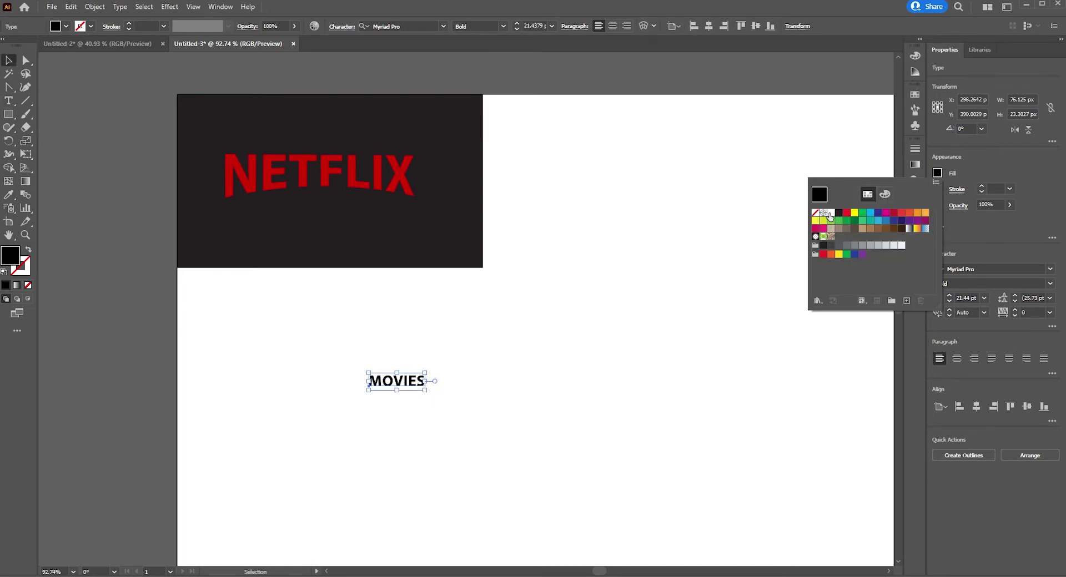
{"action": "left_click", "coordinate": [829, 214]}
{"action": "left_click_drag", "start_coordinate": [399, 386], "coordinate": [322, 217]}
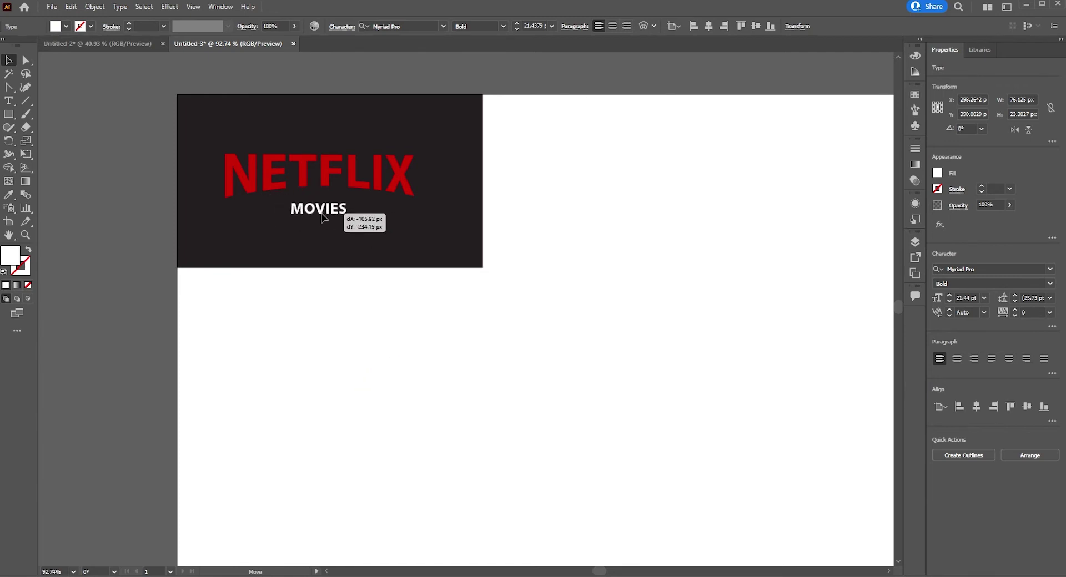
{"action": "left_click", "coordinate": [355, 183], "text": "shift"}
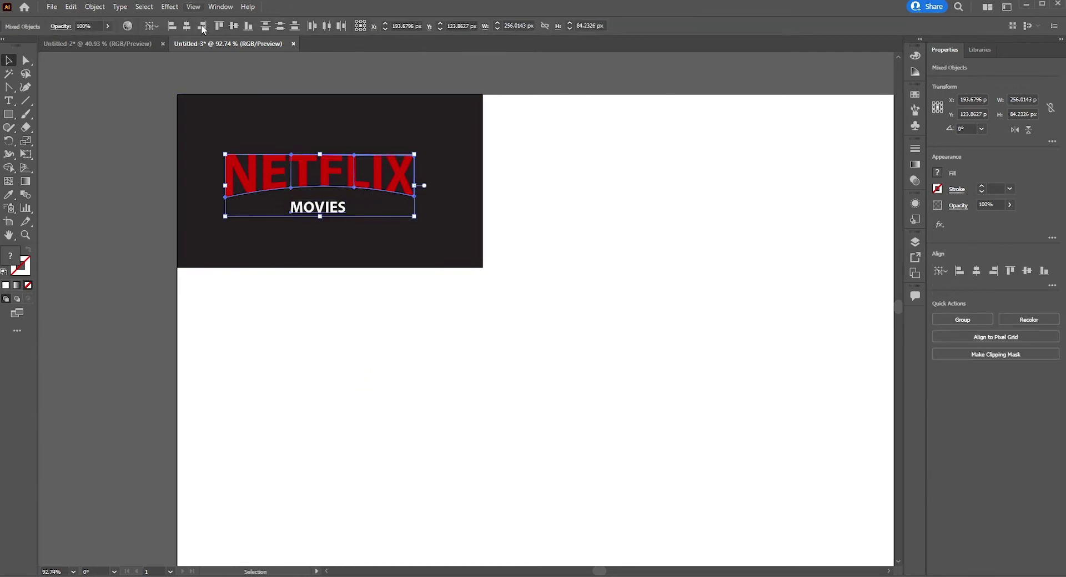
{"action": "left_click", "coordinate": [187, 25]}
{"action": "left_click", "coordinate": [361, 233]}
Give MOVIES 100 tracking and change its font style from Bold to Regular.
{"action": "left_click", "coordinate": [319, 207]}
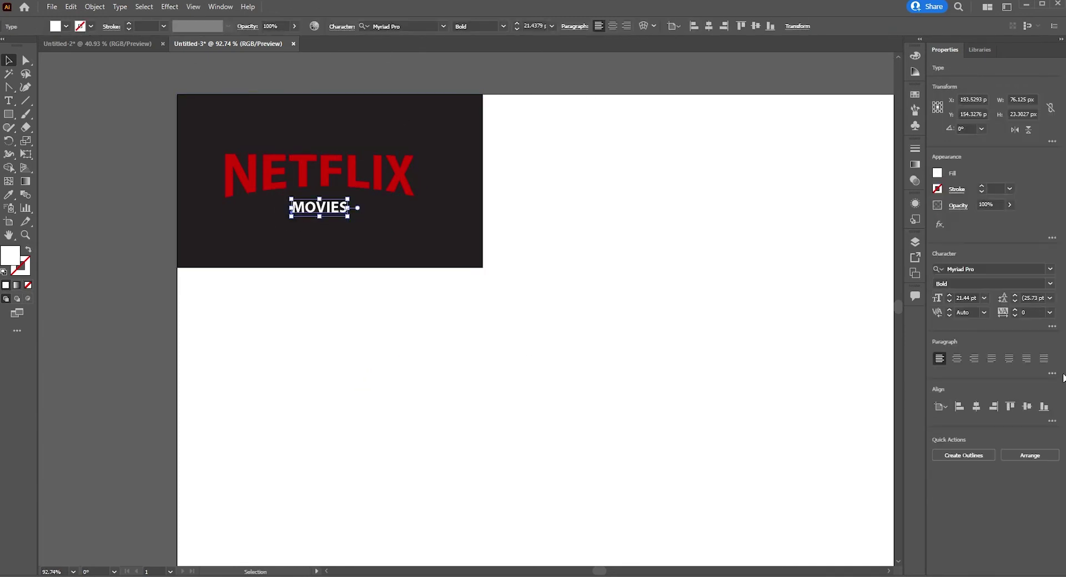
{"action": "left_click", "coordinate": [1049, 313]}
{"action": "left_click", "coordinate": [1035, 460]}
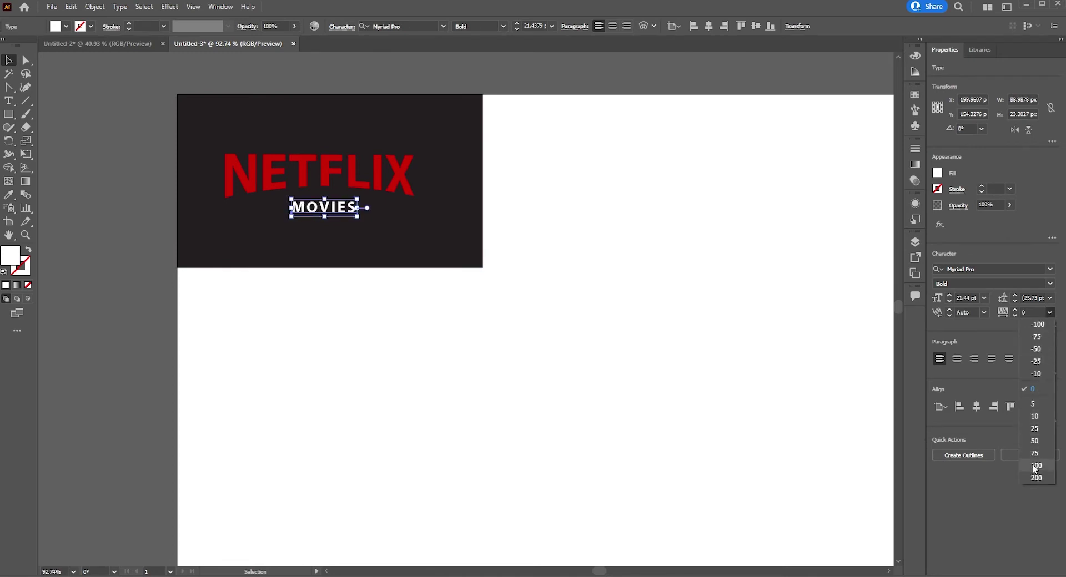
{"action": "left_click", "coordinate": [349, 397]}
{"action": "left_click", "coordinate": [355, 209]}
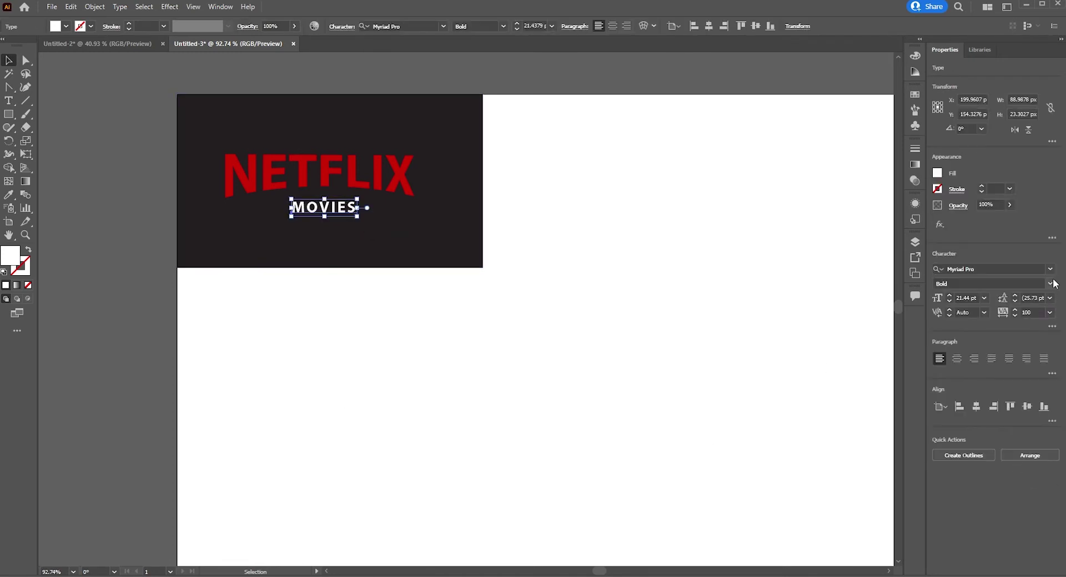
{"action": "left_click", "coordinate": [1054, 284]}
{"action": "left_click", "coordinate": [1004, 345]}
Zoom in, horizontally centre-align MOVIES with NETFLIX, then fit the artboard with Ctrl+0.
{"action": "key", "text": "ctrl+shift+a"}
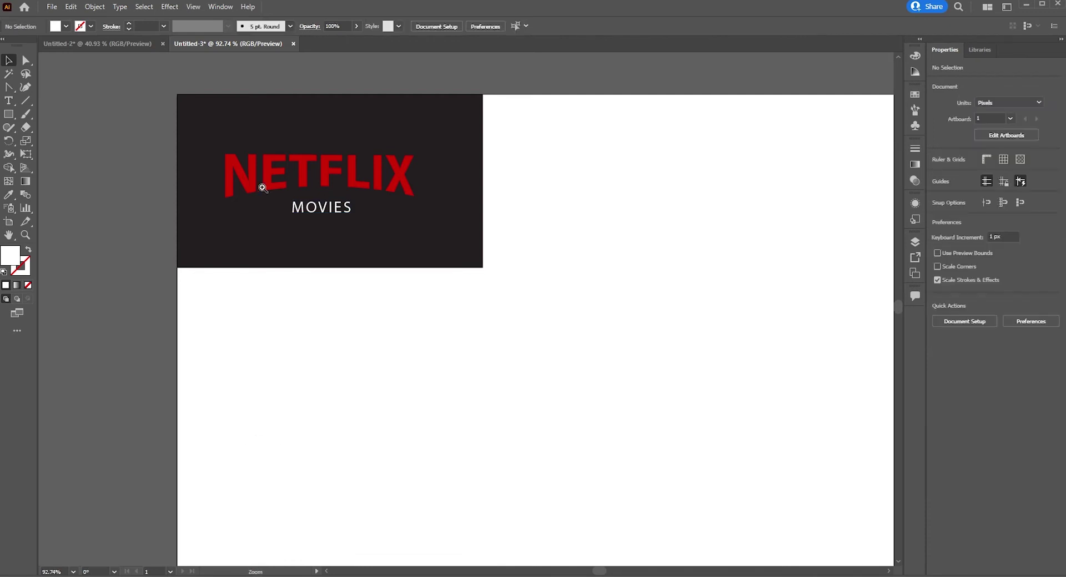
{"action": "left_click_drag", "start_coordinate": [263, 189], "coordinate": [507, 295]}
{"action": "left_click", "coordinate": [483, 261]}
{"action": "left_click_drag", "start_coordinate": [578, 291], "coordinate": [577, 290]}
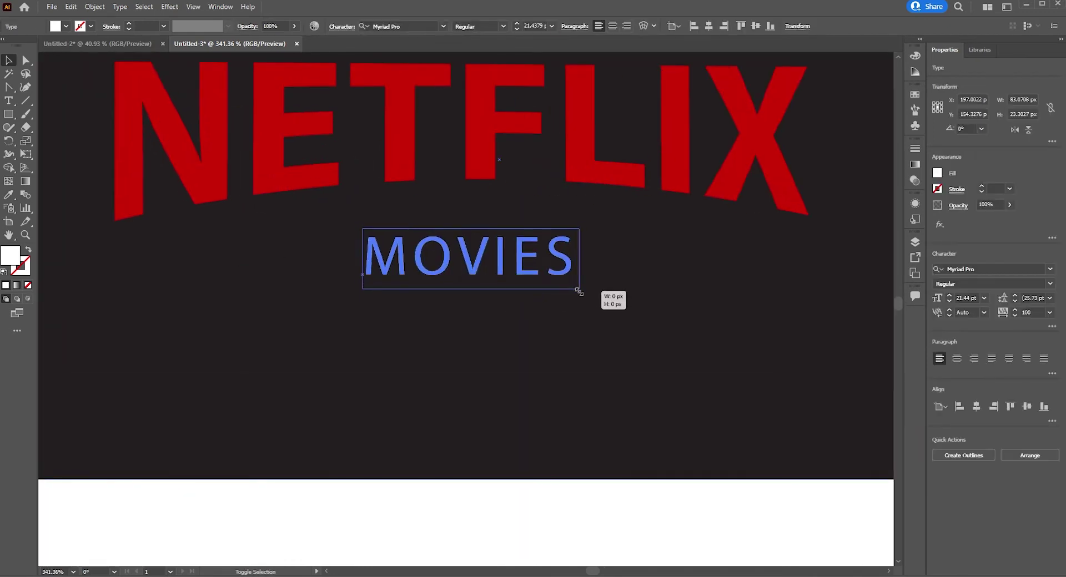
{"action": "left_click", "coordinate": [610, 183], "text": "shift"}
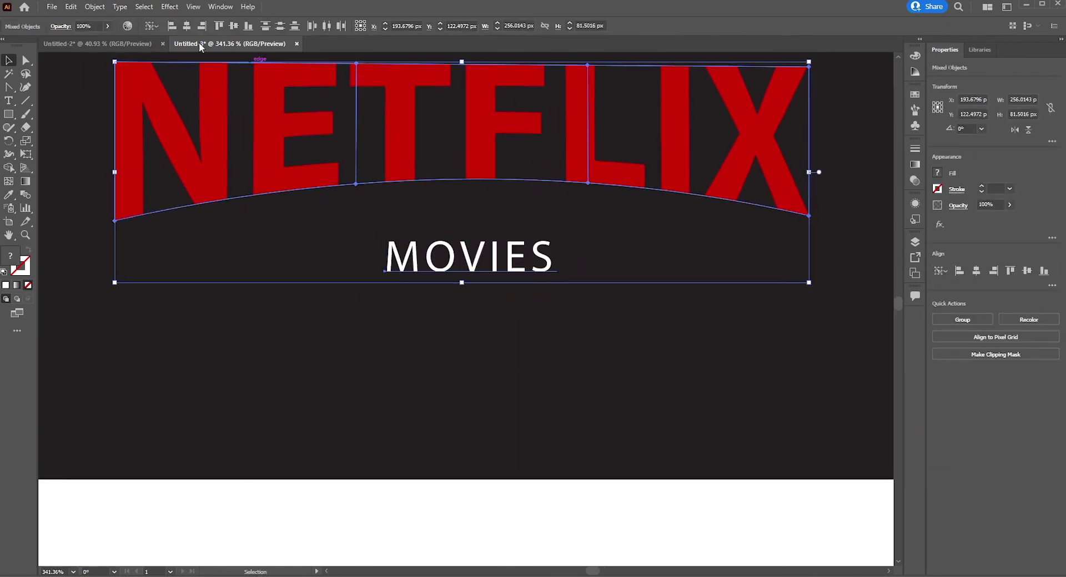
{"action": "left_click", "coordinate": [186, 26]}
{"action": "left_click", "coordinate": [426, 501]}
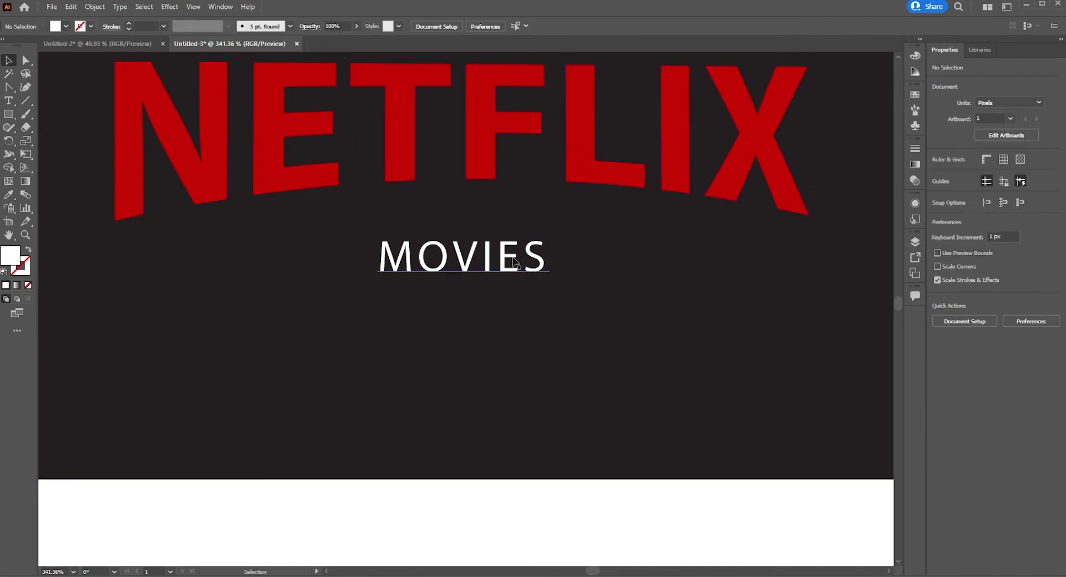
{"action": "left_click", "coordinate": [461, 258]}
{"action": "scroll", "coordinate": [194, 381], "scroll_direction": "down", "scroll_amount": 8}
{"action": "key", "text": "ctrl+0"}
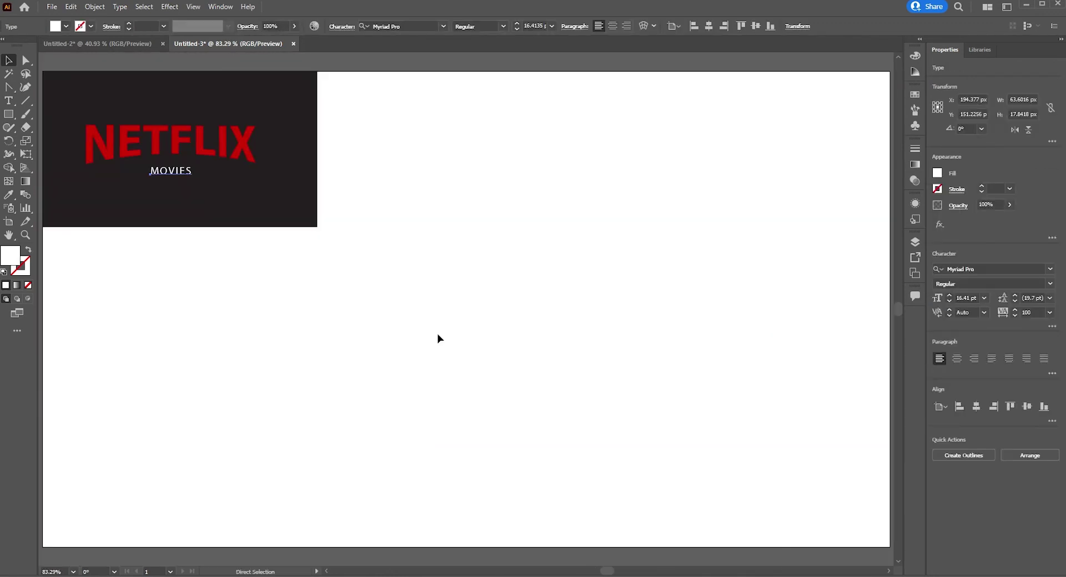
{"action": "left_click", "coordinate": [439, 339]}
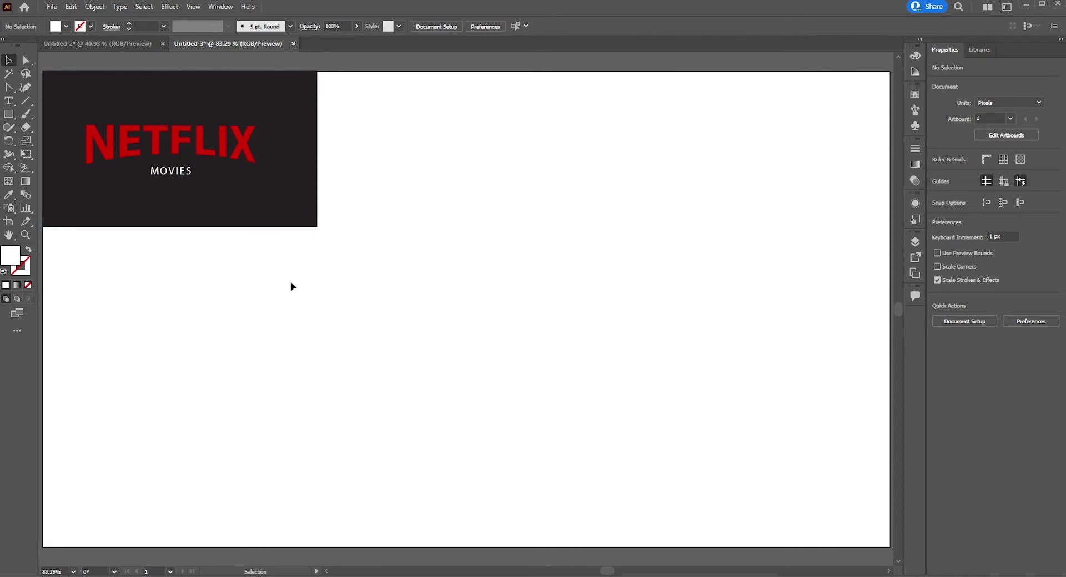
Type a FISH text object on the artboard and set it to Myriad Pro Bold.
{"action": "left_click", "coordinate": [8, 100]}
{"action": "left_click", "coordinate": [501, 389]}
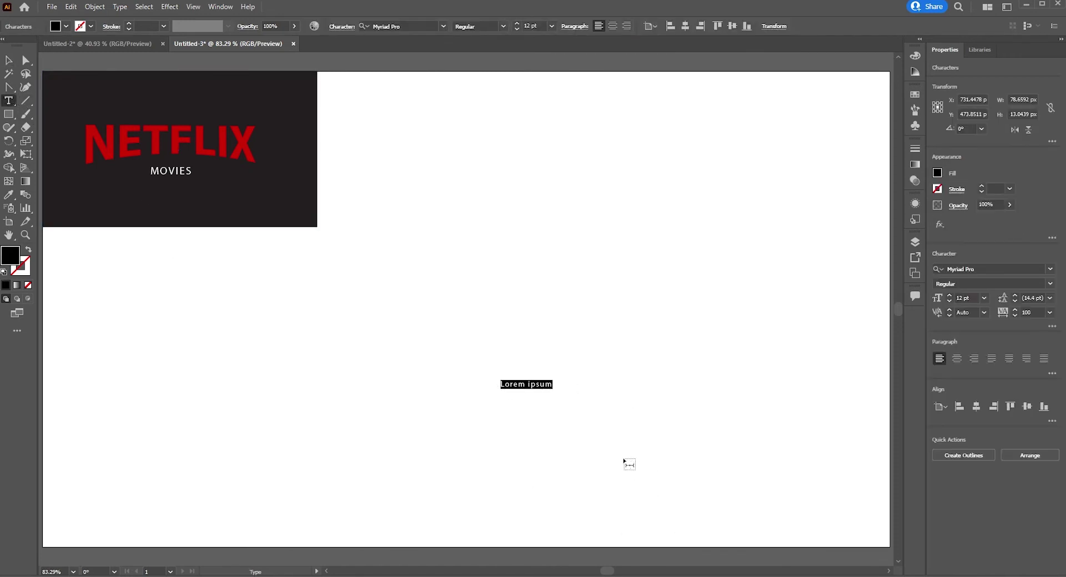
{"action": "type", "text": "Fl"}
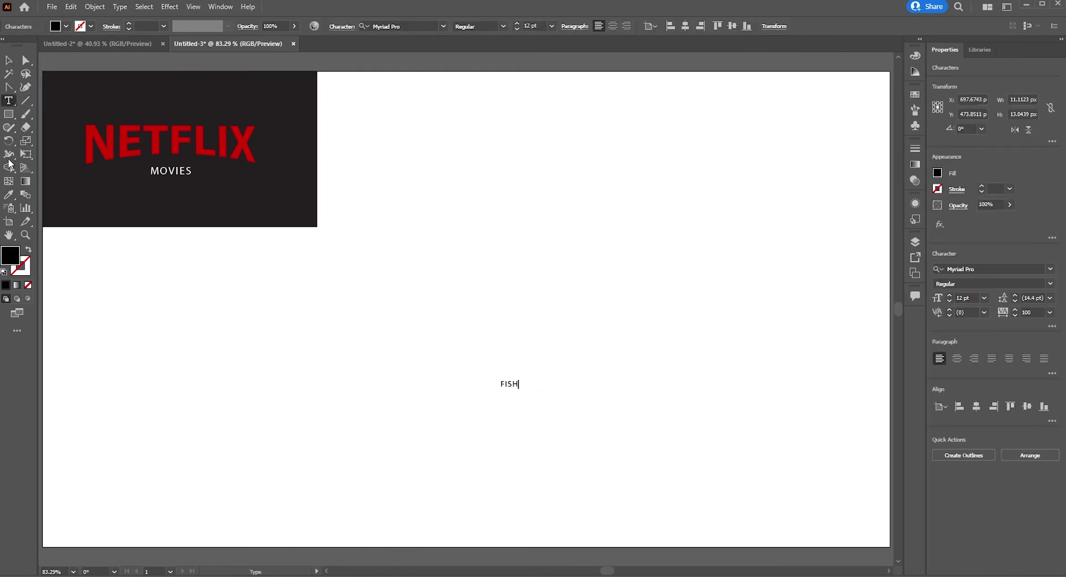
{"action": "left_click", "coordinate": [9, 55]}
{"action": "left_click", "coordinate": [1050, 284]}
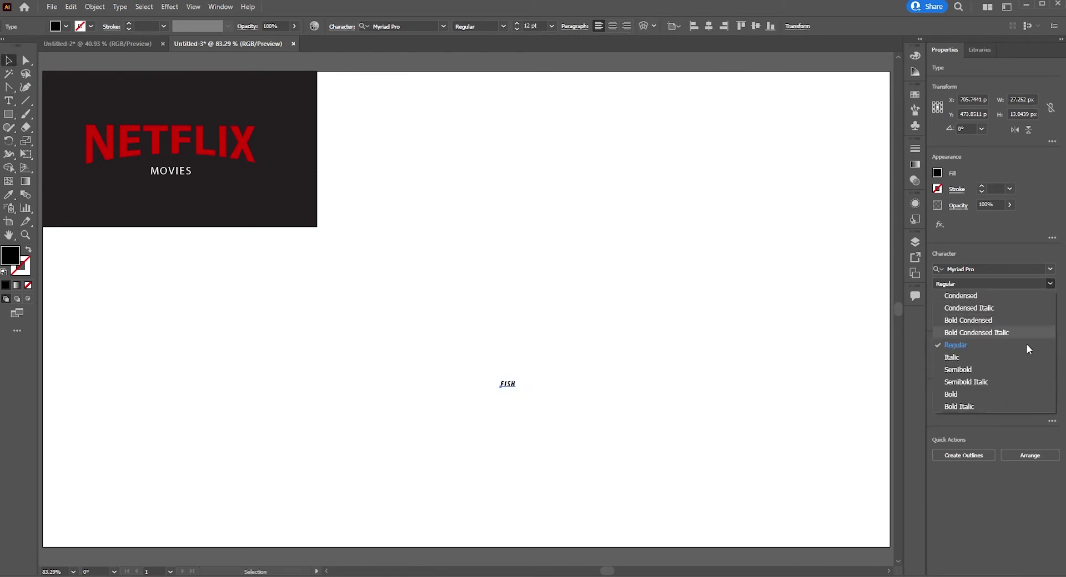
{"action": "left_click", "coordinate": [1012, 392]}
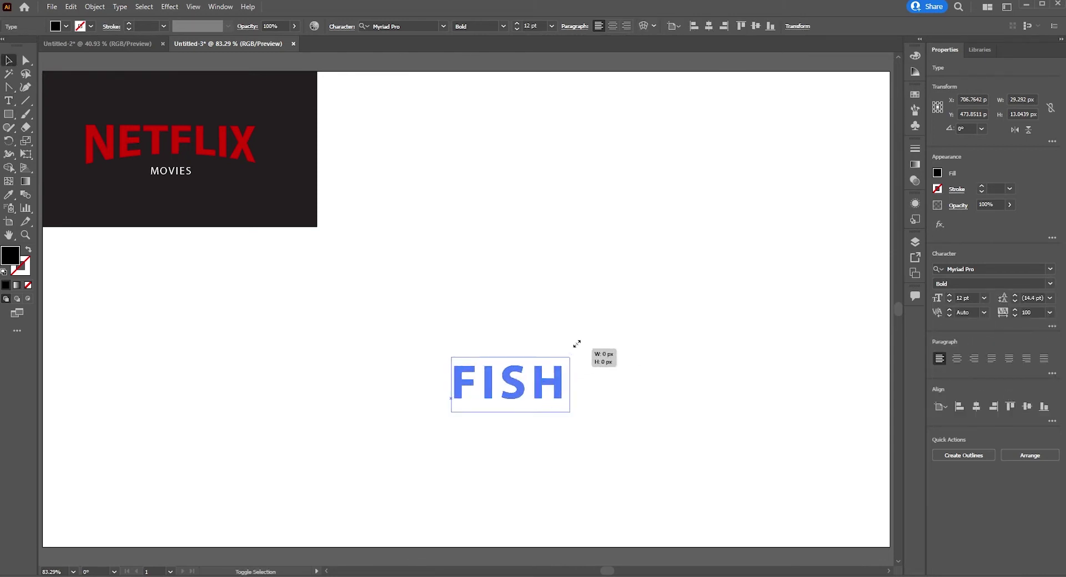
Scale FISH to about 92.85 pt, set tracking to 0 and shift it slightly right.
{"action": "left_click_drag", "start_coordinate": [525, 378], "coordinate": [584, 345]}
{"action": "left_click", "coordinate": [1050, 313]}
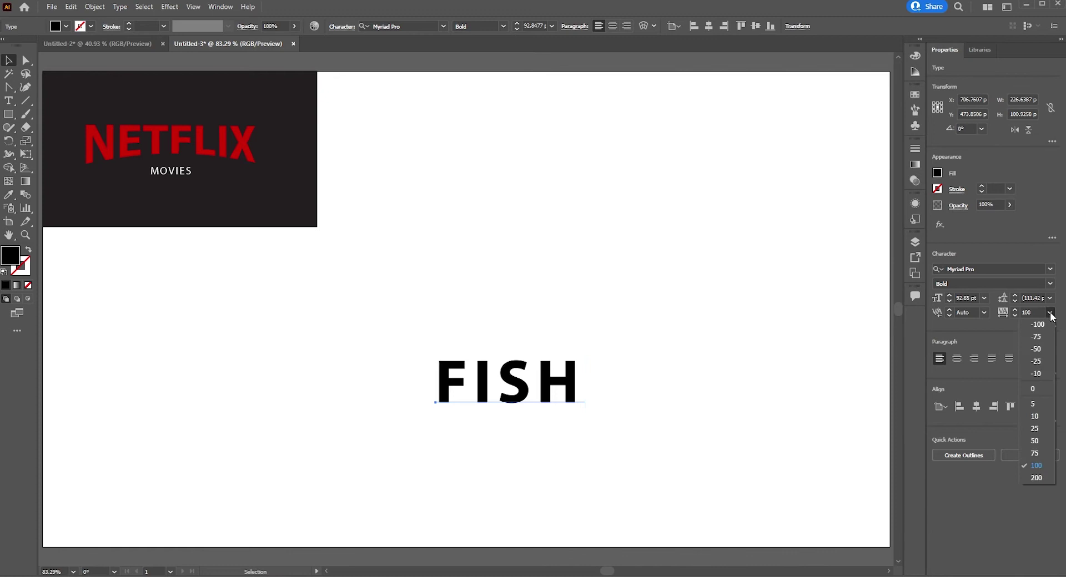
{"action": "left_click", "coordinate": [1032, 389]}
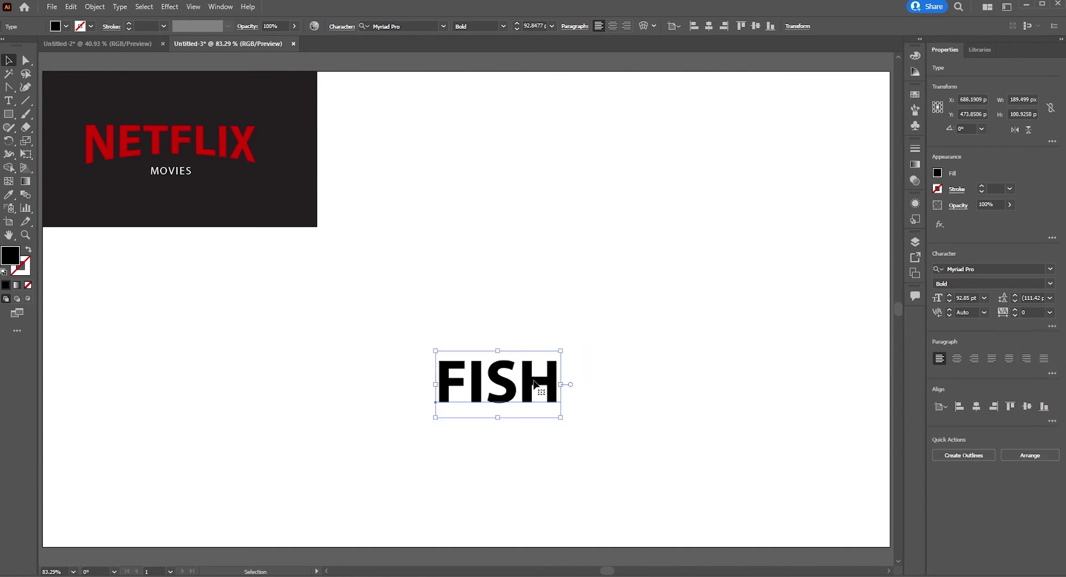
{"action": "left_click_drag", "start_coordinate": [534, 381], "coordinate": [574, 377]}
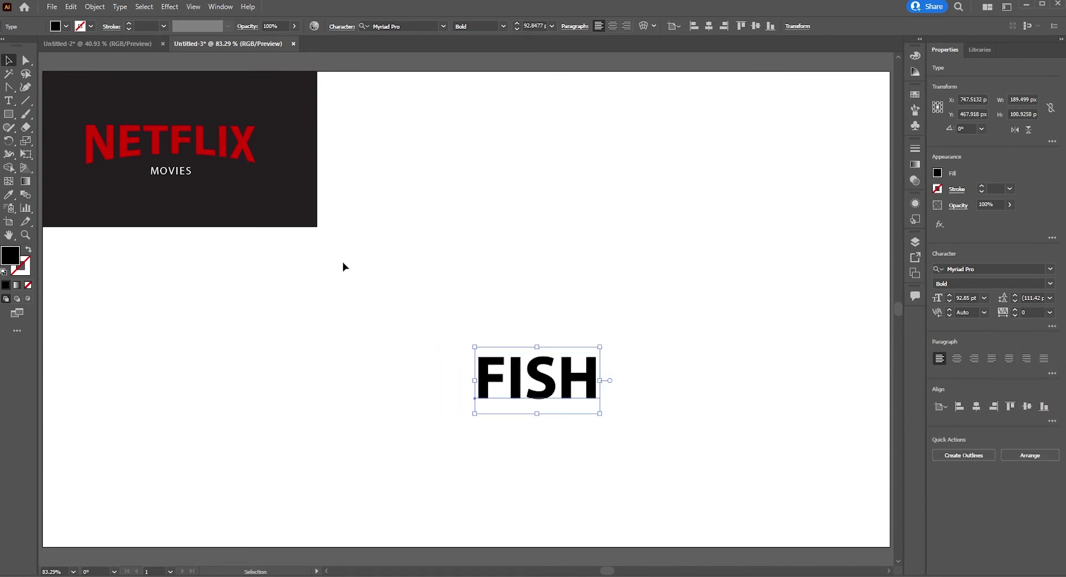
{"action": "left_click", "coordinate": [94, 7]}
{"action": "mouse_move", "coordinate": [124, 335]}
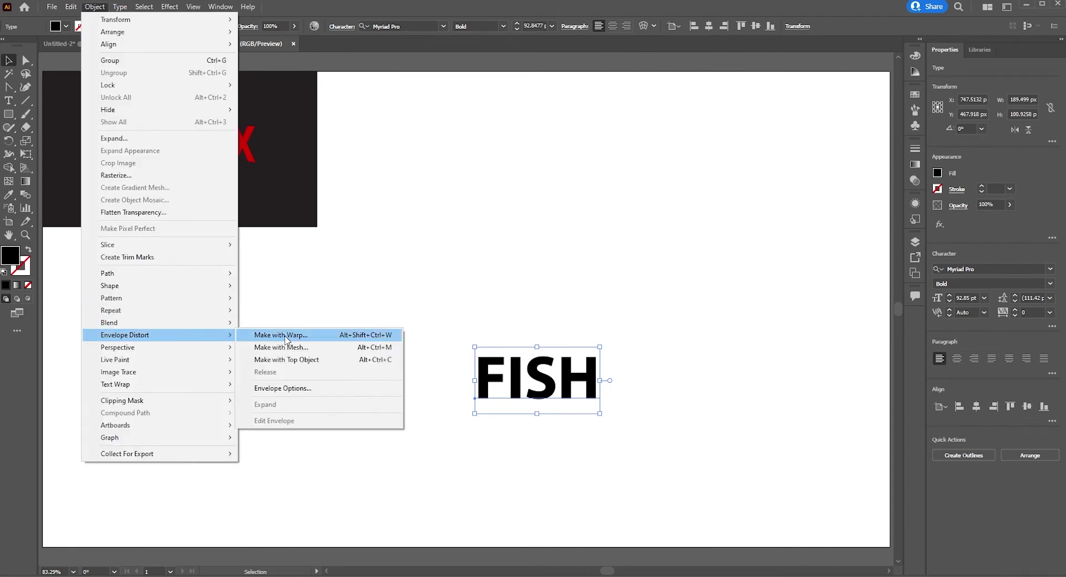
Preview a horizontal Fish warp envelope on FISH at 59% bend.
{"action": "left_click", "coordinate": [343, 341]}
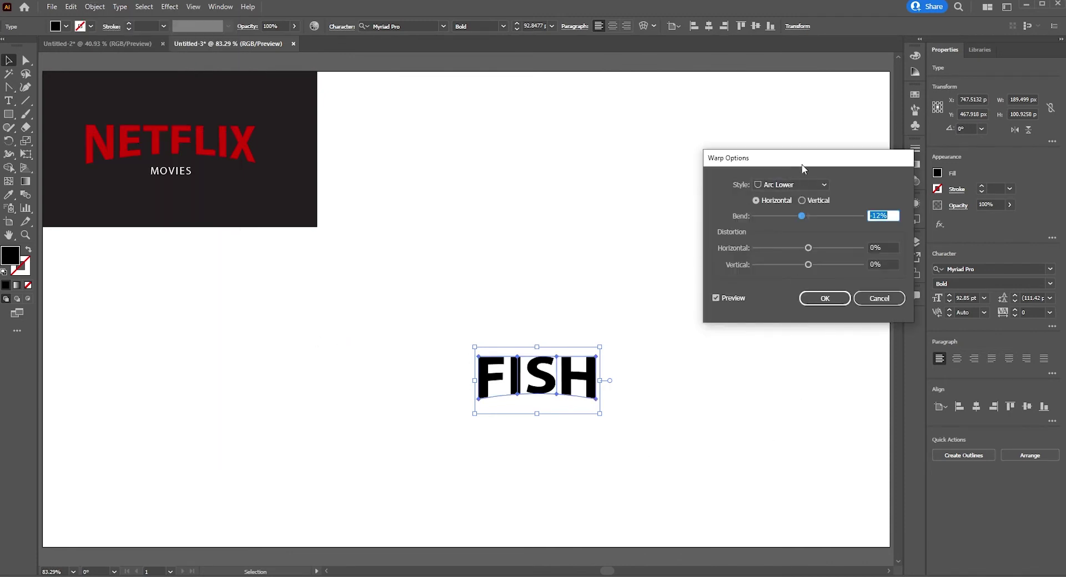
{"action": "left_click_drag", "start_coordinate": [801, 158], "coordinate": [769, 131]}
{"action": "left_click", "coordinate": [769, 154]}
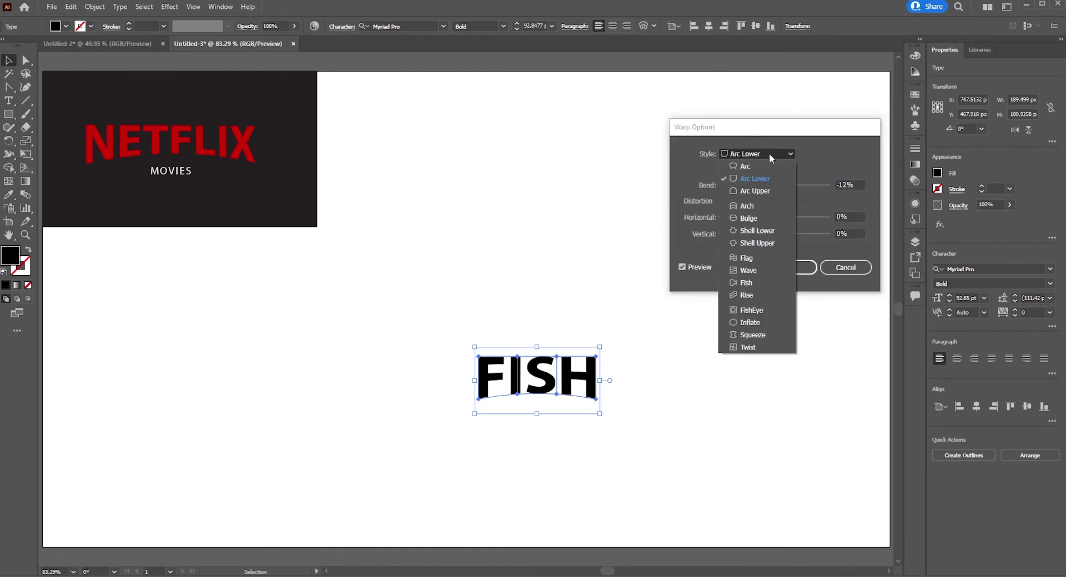
{"action": "left_click", "coordinate": [737, 283]}
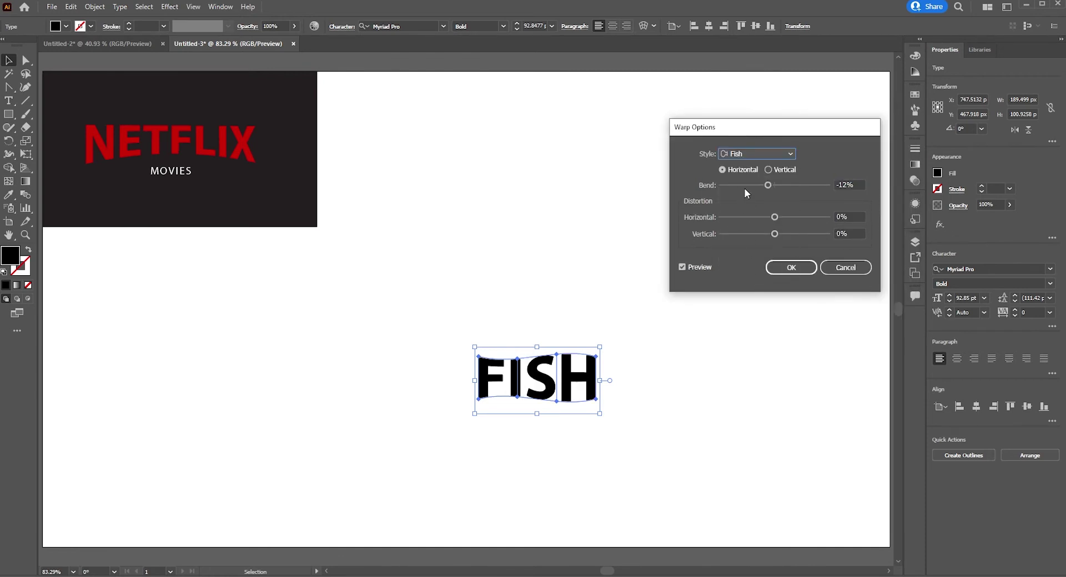
{"action": "mouse_move", "coordinate": [768, 185]}
{"action": "left_mouse_down"}
{"action": "mouse_move", "coordinate": [819, 185]}
{"action": "mouse_move", "coordinate": [803, 189]}
{"action": "left_mouse_up"}
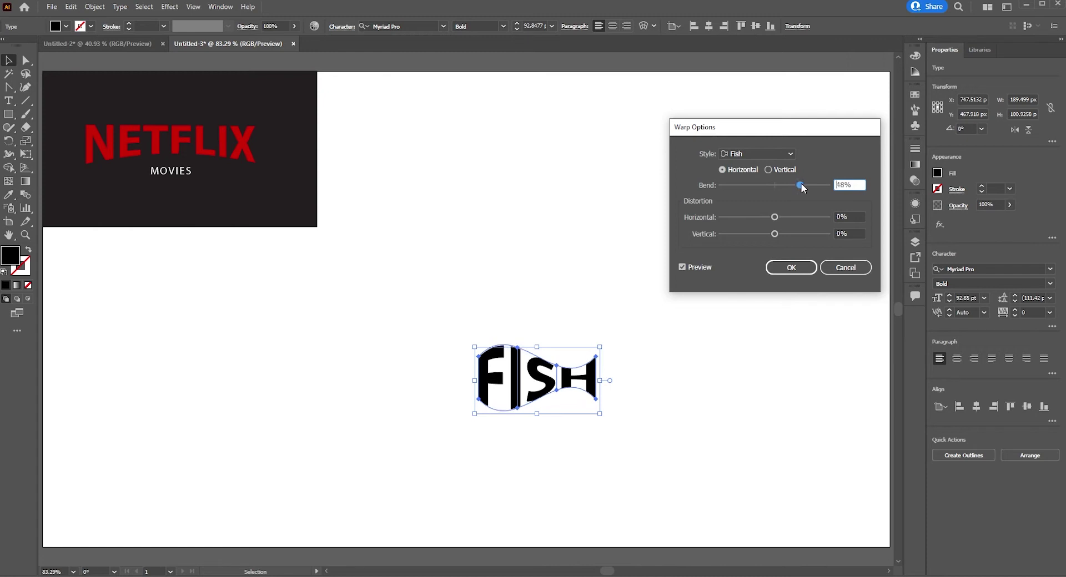
{"action": "left_click", "coordinate": [780, 172]}
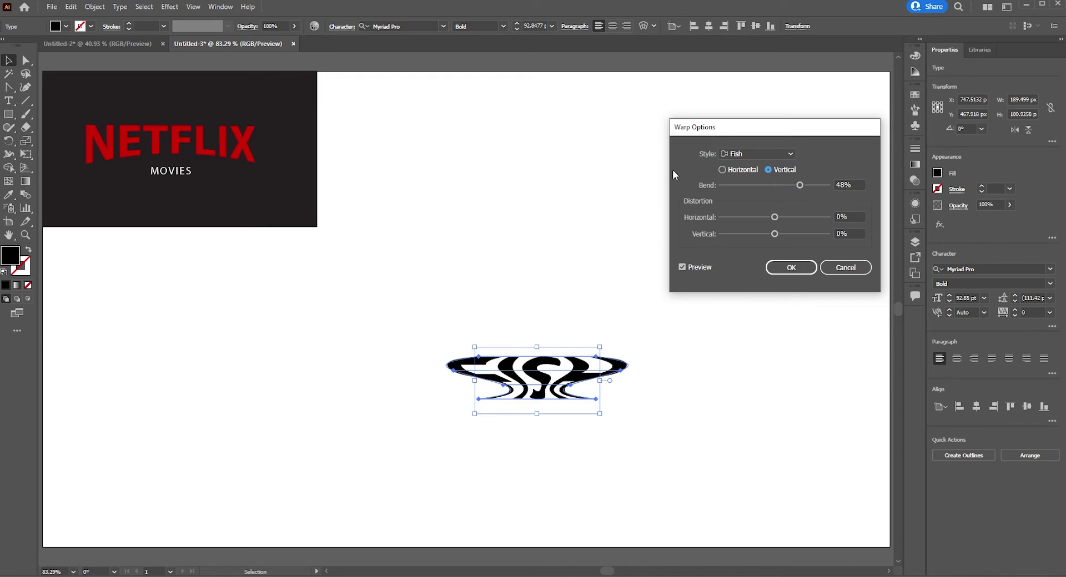
{"action": "left_click", "coordinate": [730, 169]}
{"action": "left_click", "coordinate": [799, 187]}
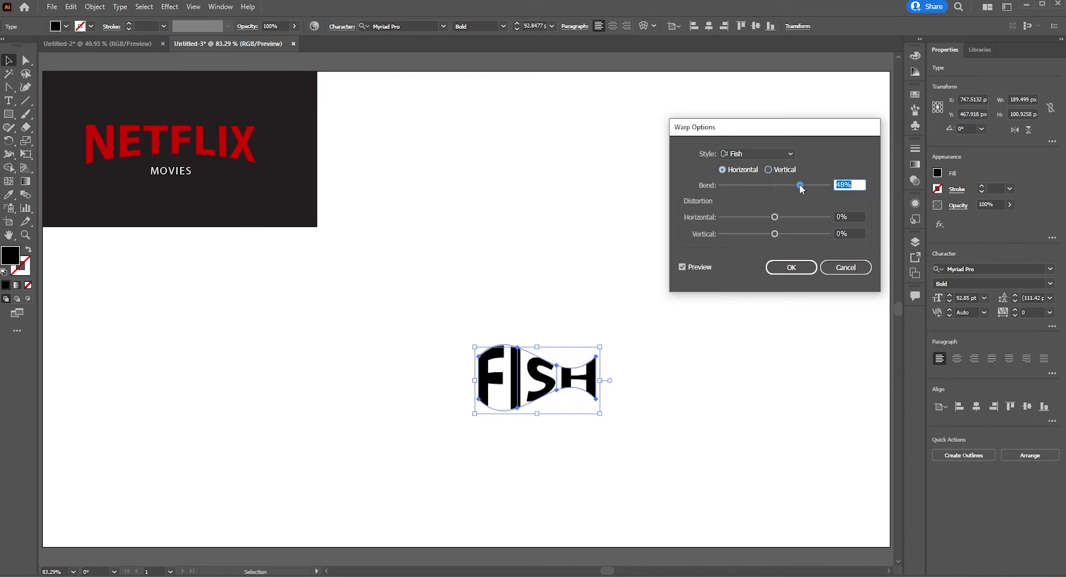
{"action": "left_click_drag", "start_coordinate": [800, 187], "coordinate": [804, 186]}
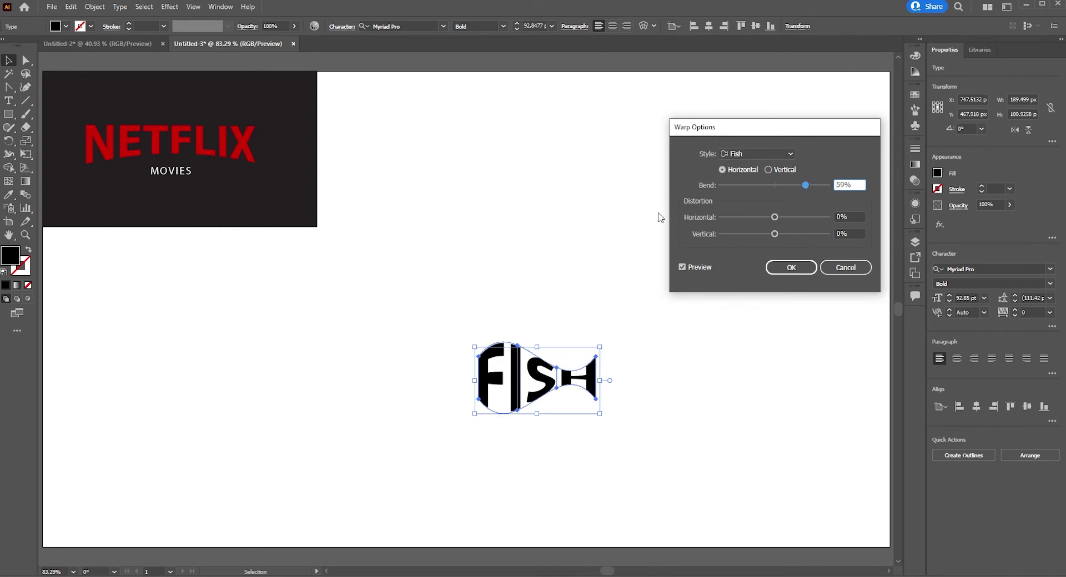
Apply the Fish warp to FISH and zoom around to inspect the result.
{"action": "left_click", "coordinate": [800, 268]}
{"action": "left_click", "coordinate": [676, 272]}
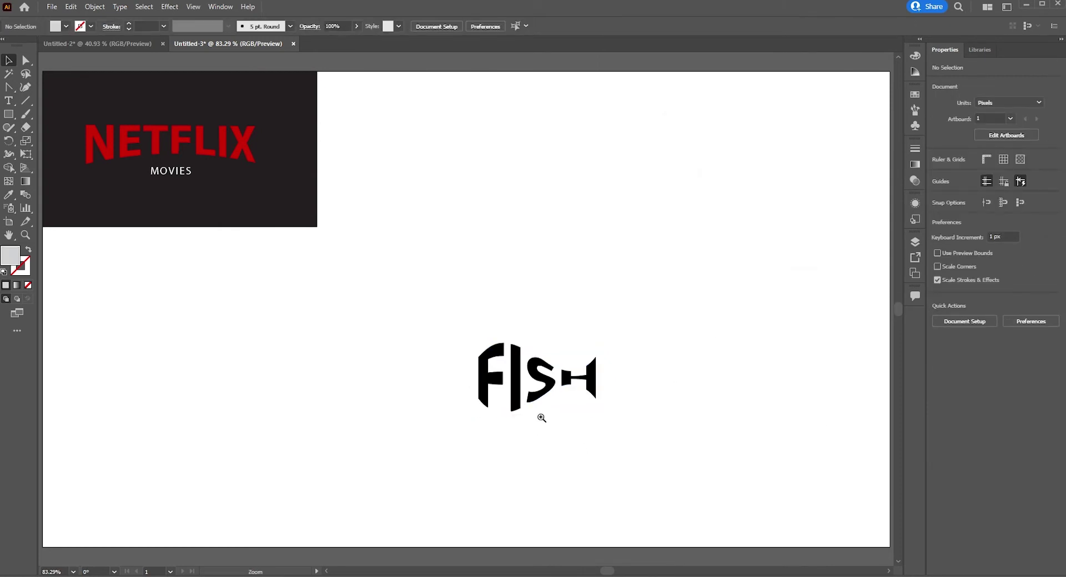
{"action": "left_click_drag", "start_coordinate": [542, 417], "coordinate": [653, 449]}
{"action": "left_click_drag", "start_coordinate": [650, 315], "coordinate": [433, 456]}
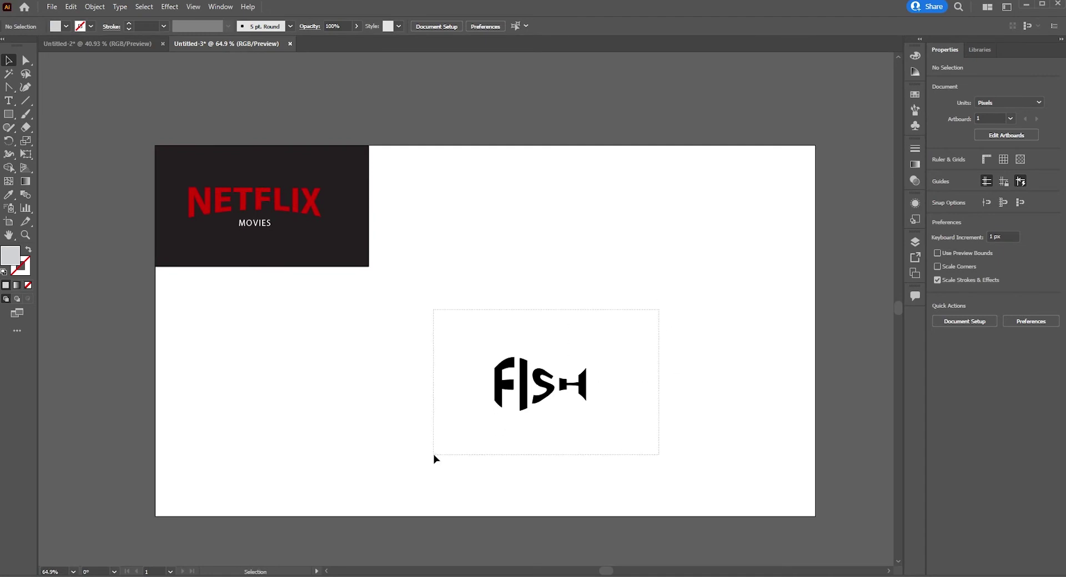
{"action": "left_click", "coordinate": [545, 460]}
{"action": "left_click_drag", "start_coordinate": [548, 399], "coordinate": [605, 320]}
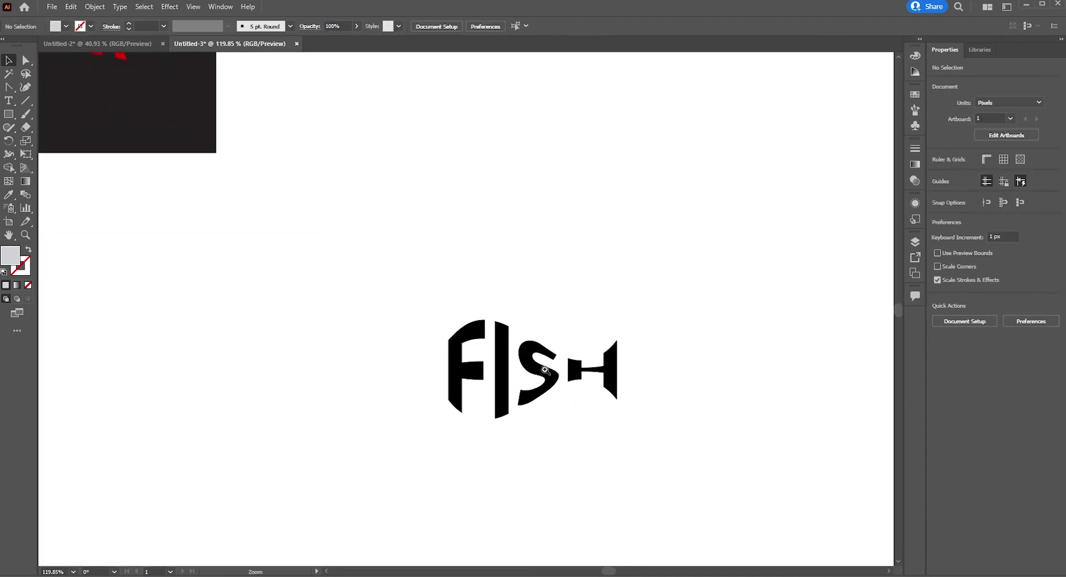
{"action": "left_click_drag", "start_coordinate": [545, 371], "coordinate": [381, 428]}
Undo the warp and scale the plain FISH text up to about 477.65 pt.
{"action": "key", "text": "ctrl+z"}
{"action": "key", "text": "ctrl+z"}
{"action": "key", "text": "ctrl+z"}
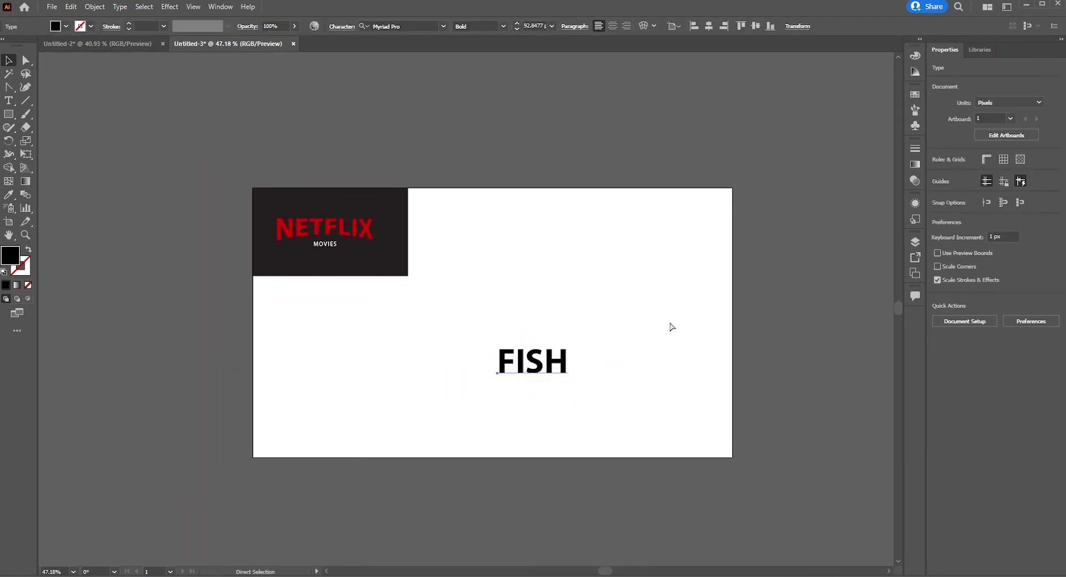
{"action": "mouse_move", "coordinate": [572, 384]}
{"action": "left_mouse_down"}
{"action": "mouse_move", "coordinate": [696, 473]}
{"action": "mouse_move", "coordinate": [713, 472]}
{"action": "left_mouse_up"}
{"action": "left_click", "coordinate": [711, 458]}
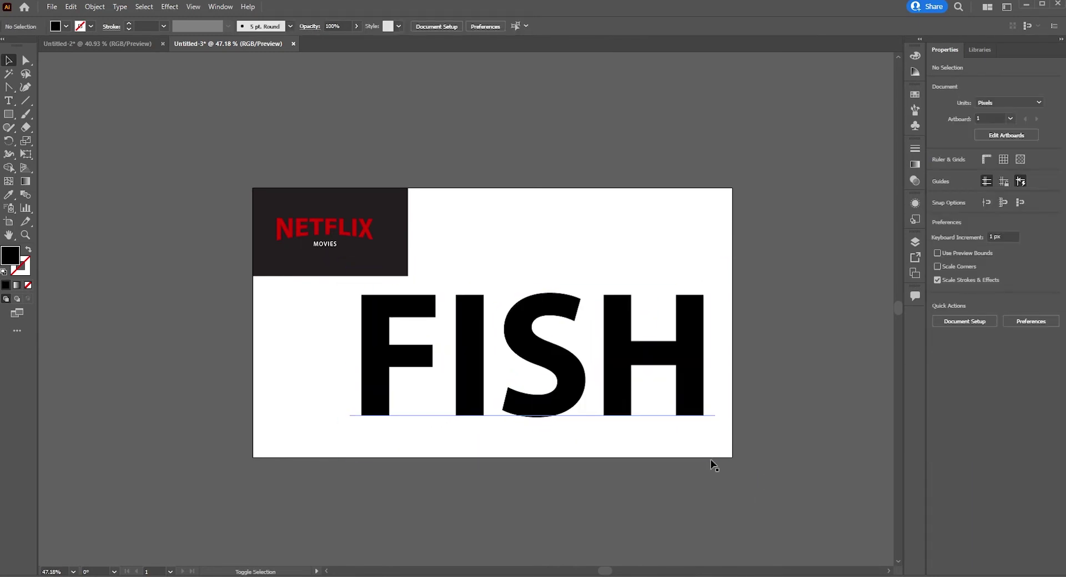
{"action": "left_click", "coordinate": [612, 334]}
{"action": "left_click", "coordinate": [95, 7]}
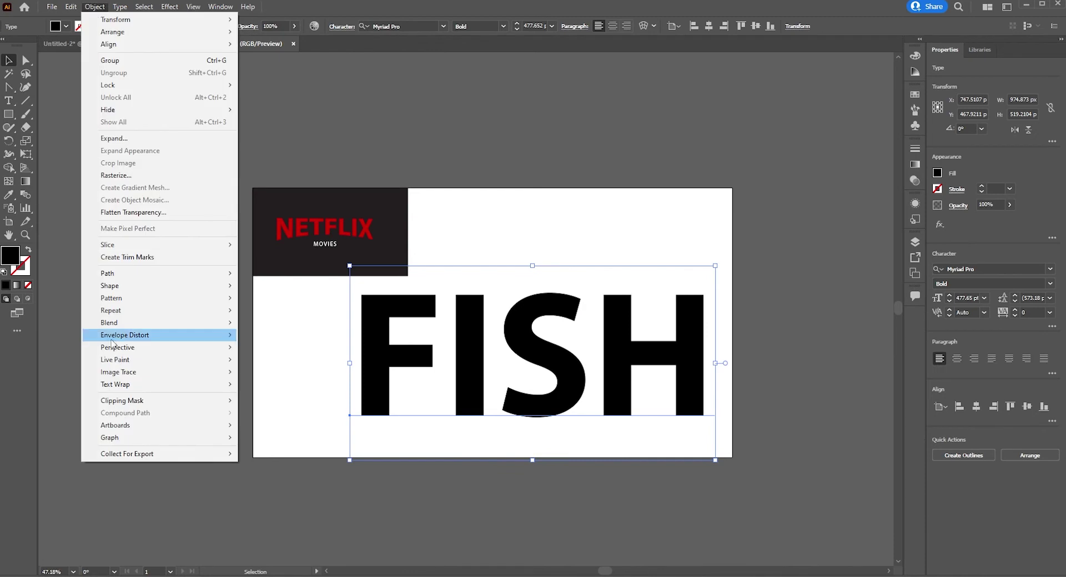
Re-warp the enlarged FISH with a horizontal Fish warp at 55% bend and reselect it.
{"action": "mouse_move", "coordinate": [125, 334]}
{"action": "left_click", "coordinate": [272, 336]}
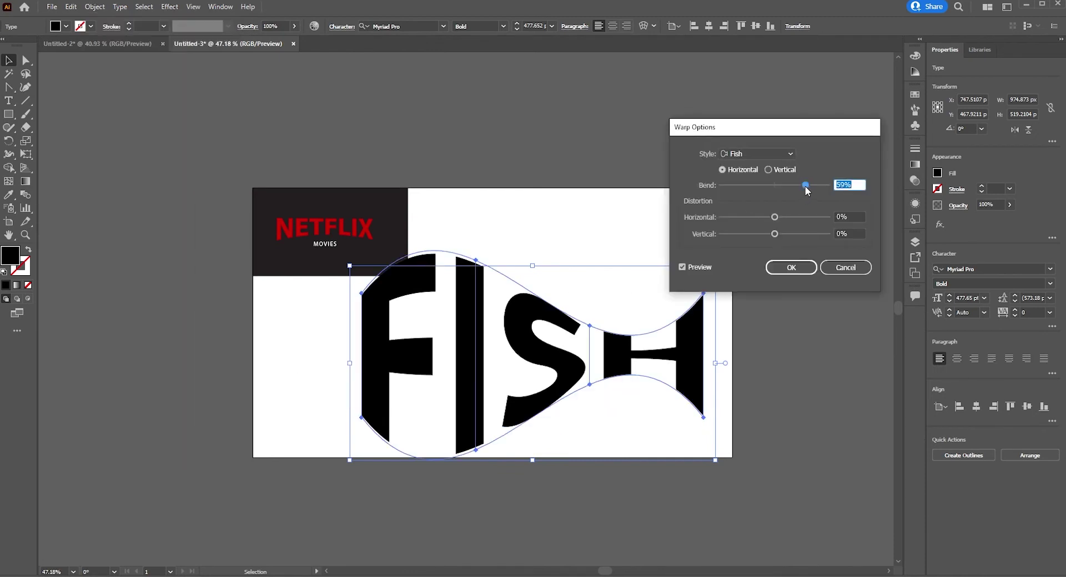
{"action": "left_click_drag", "start_coordinate": [806, 188], "coordinate": [802, 189]}
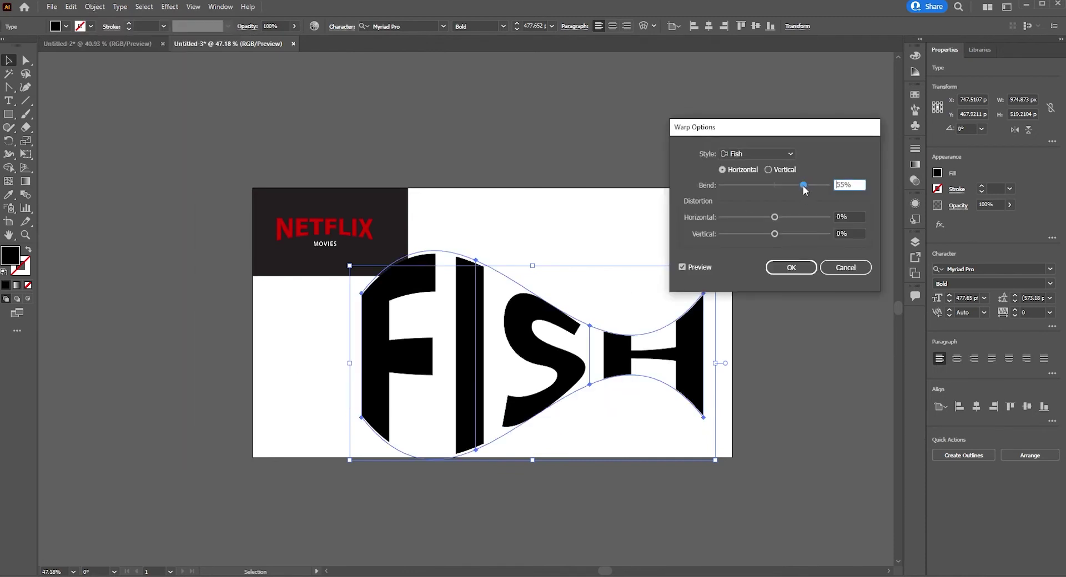
{"action": "left_click", "coordinate": [791, 268]}
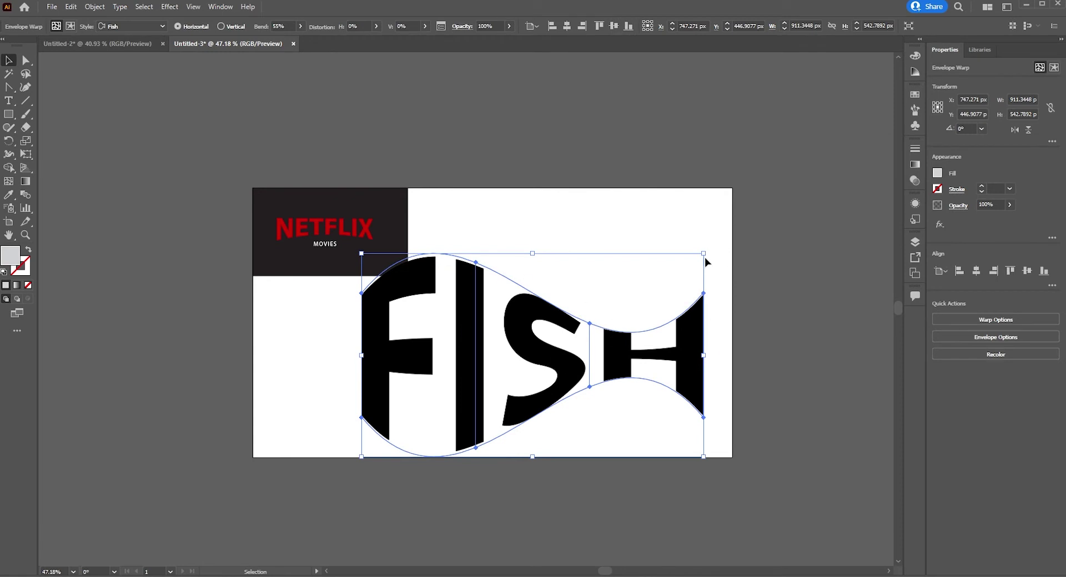
{"action": "left_click", "coordinate": [535, 207]}
{"action": "left_click", "coordinate": [546, 344]}
{"action": "left_click", "coordinate": [98, 13]}
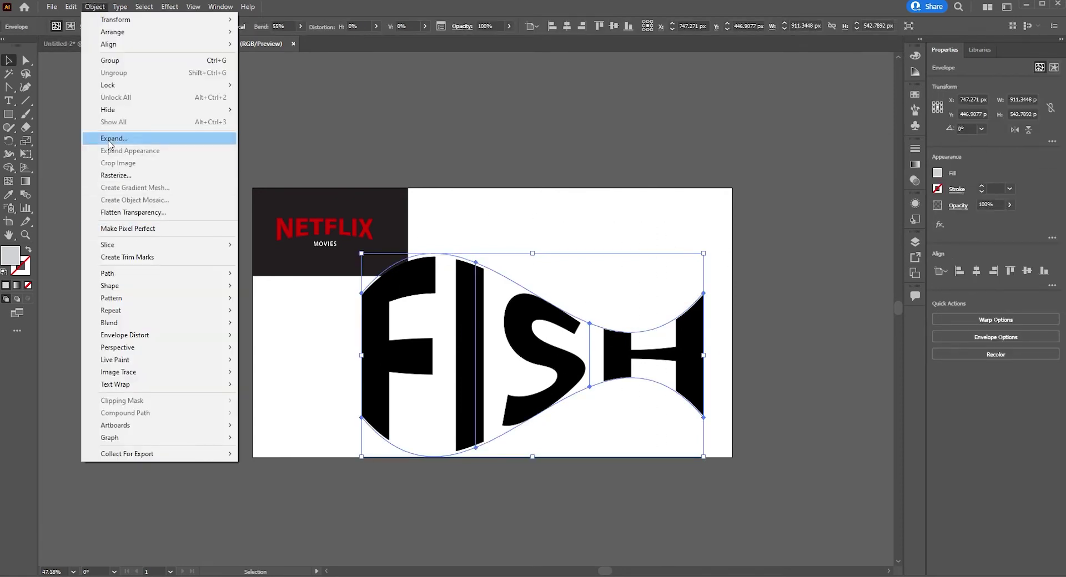
Expand the FISH envelope into plain shapes and shrink it to about 259.67 × 147.93 px.
{"action": "left_click", "coordinate": [192, 142]}
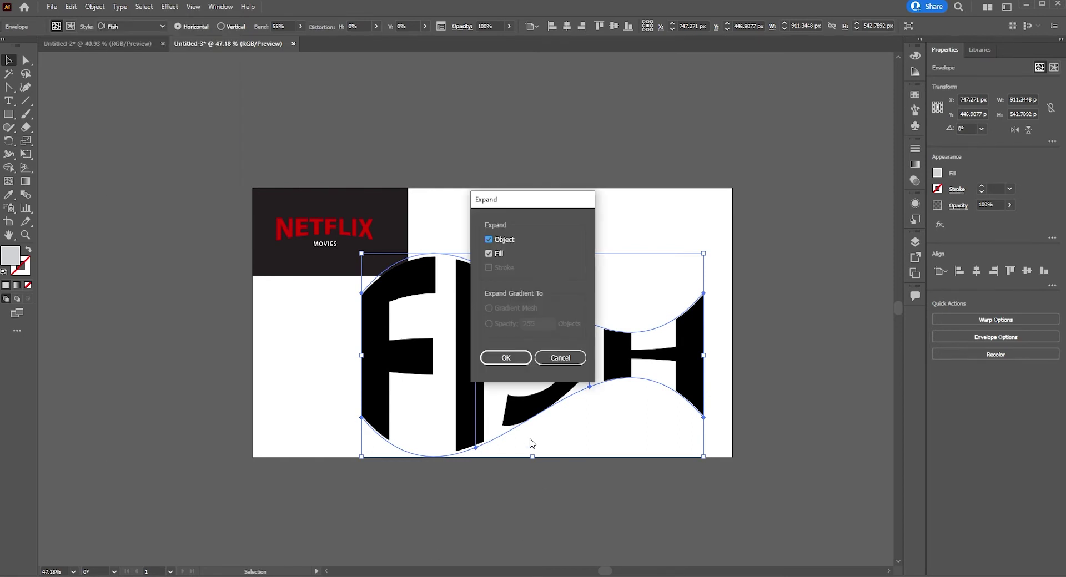
{"action": "left_click", "coordinate": [503, 360]}
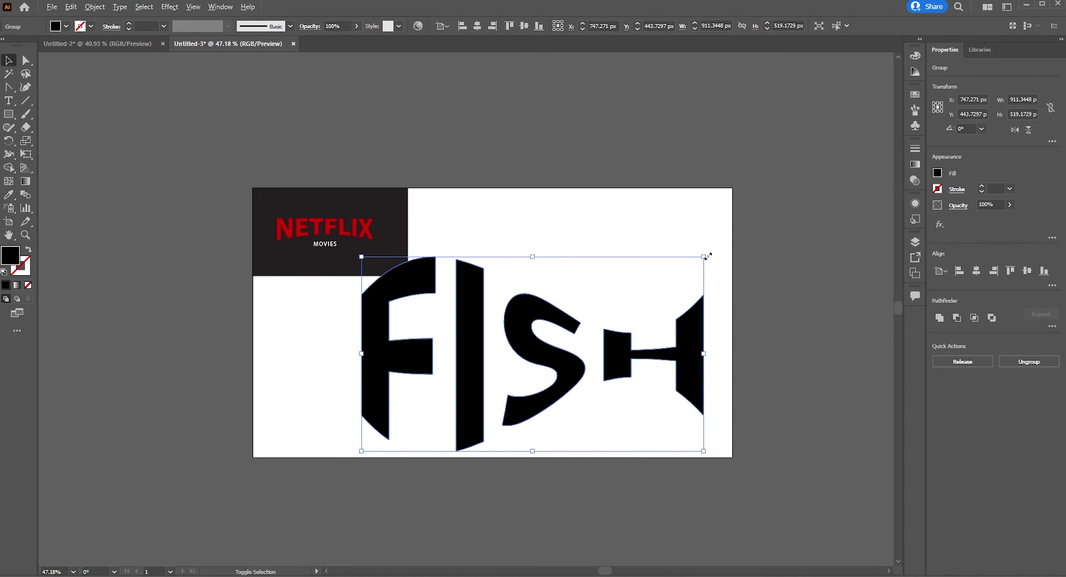
{"action": "mouse_move", "coordinate": [707, 256]}
{"action": "left_mouse_down"}
{"action": "mouse_move", "coordinate": [627, 315]}
{"action": "mouse_move", "coordinate": [583, 318]}
{"action": "left_mouse_up"}
{"action": "left_click", "coordinate": [592, 432]}
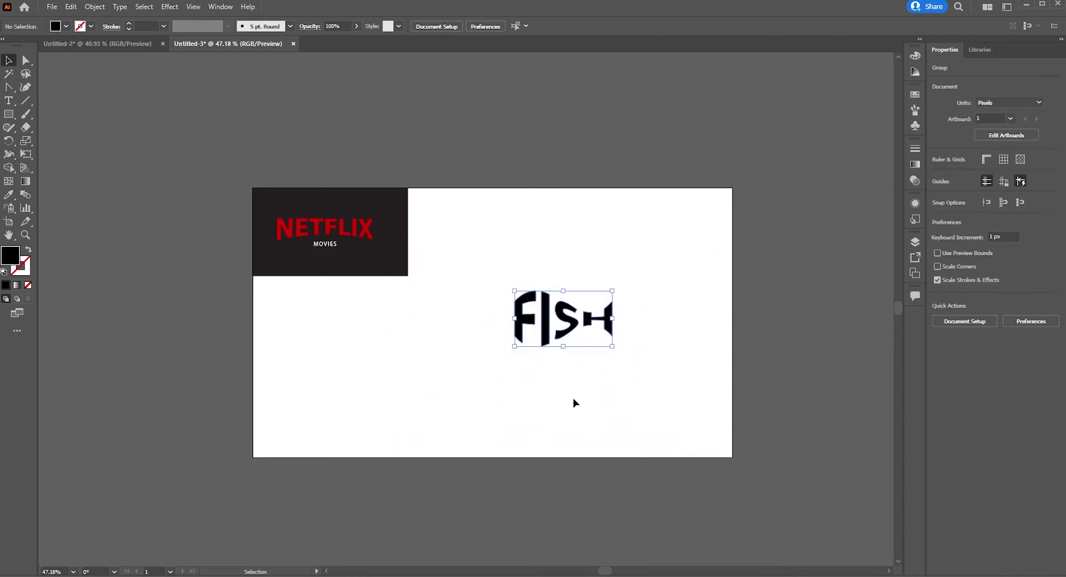
Zoom in, step into the FISH group, then exit isolation mode.
{"action": "key", "text": "ctrl+equal"}
{"action": "double_click", "coordinate": [572, 330]}
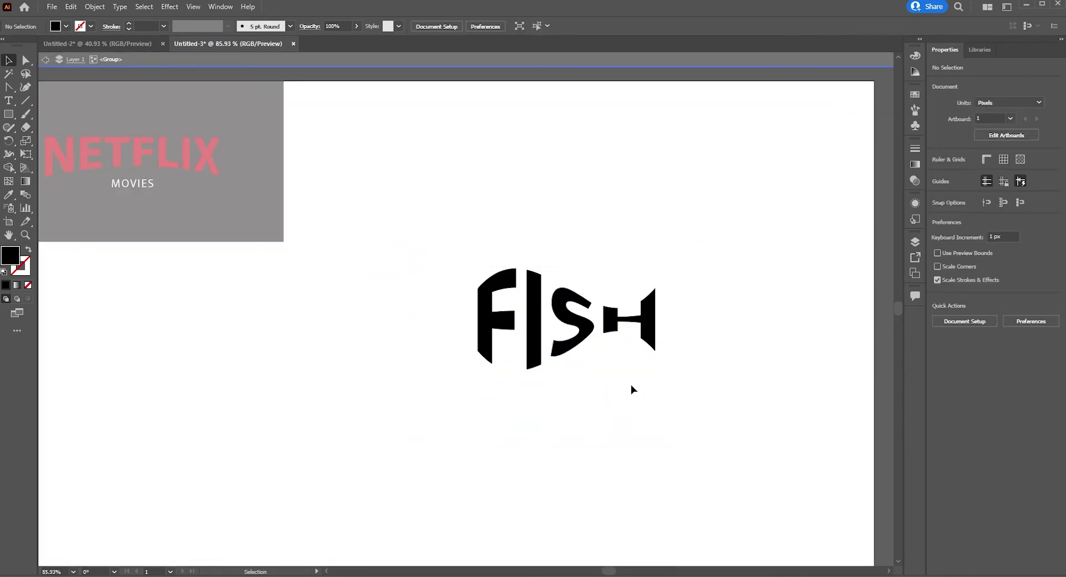
{"action": "left_click", "coordinate": [560, 340]}
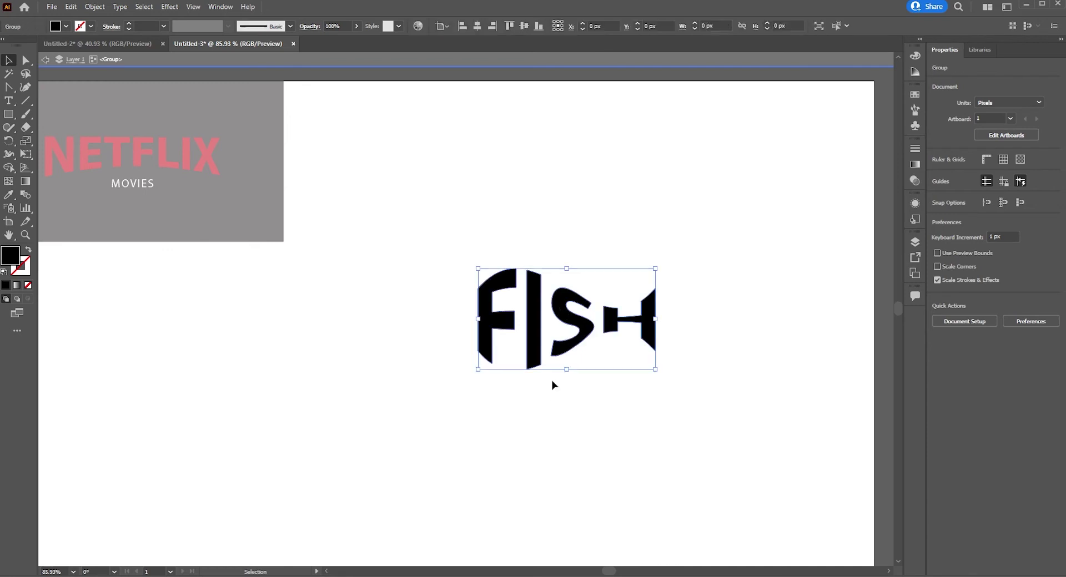
{"action": "double_click", "coordinate": [554, 314]}
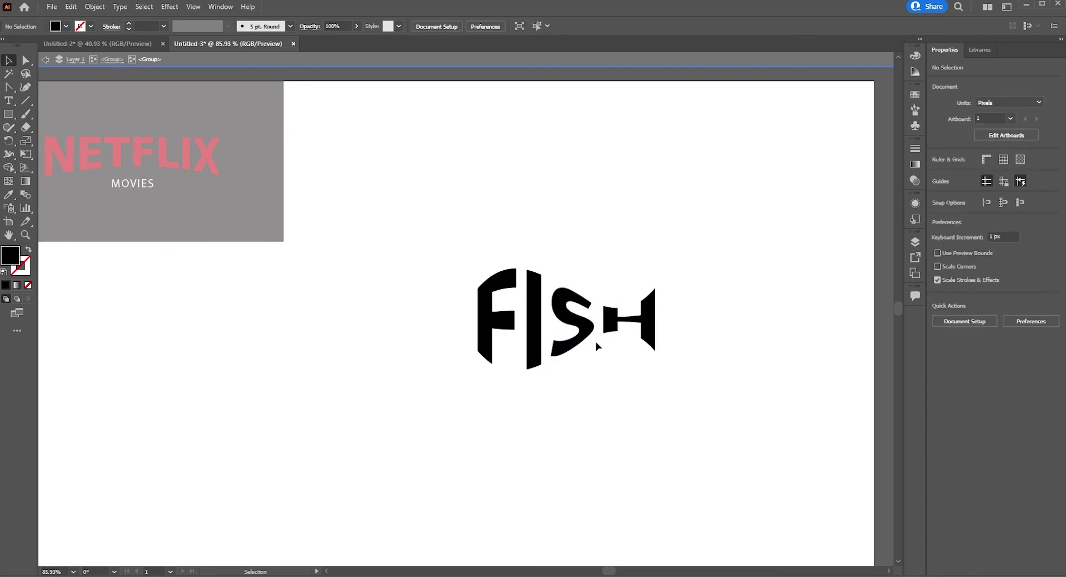
{"action": "key", "text": "Escape"}
{"action": "scroll", "coordinate": [702, 316], "scroll_direction": "down", "scroll_amount": 3}
{"action": "scroll", "coordinate": [329, 219], "scroll_direction": "up", "scroll_amount": 2}
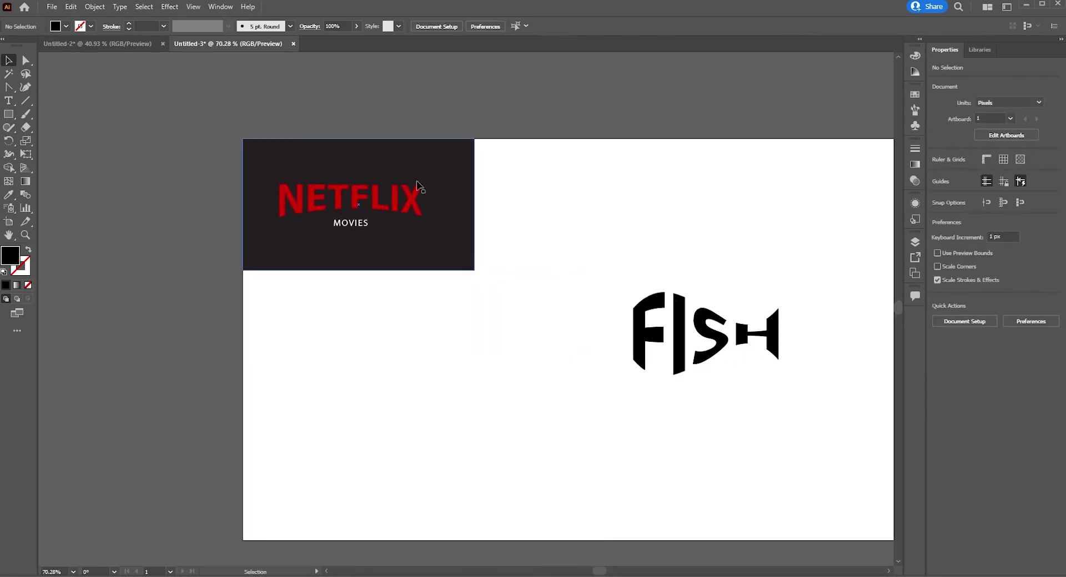
{"action": "double_click", "coordinate": [397, 214]}
{"action": "double_click", "coordinate": [406, 392]}
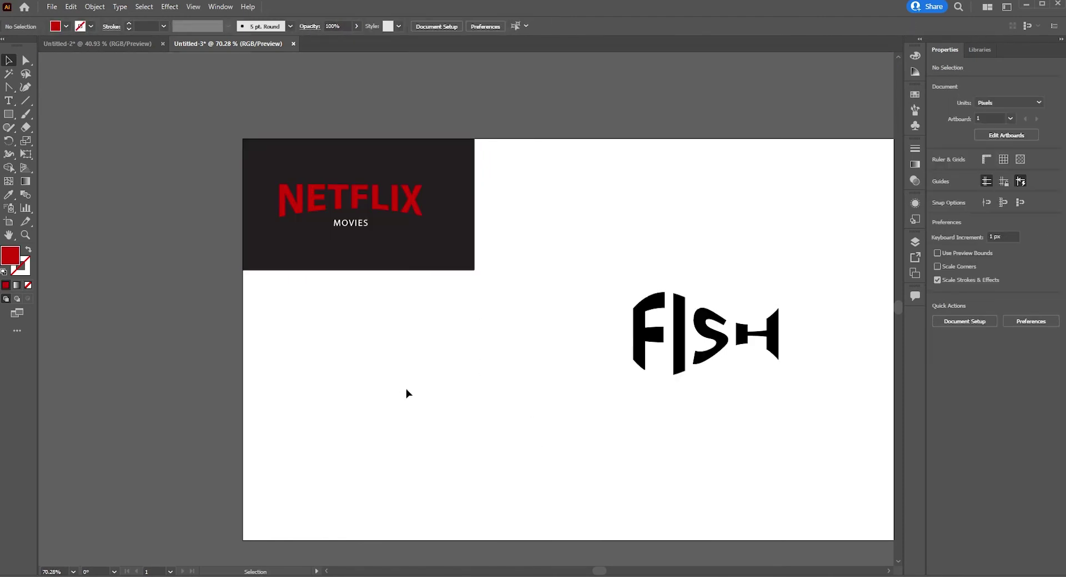
{"action": "left_click", "coordinate": [355, 200]}
{"action": "left_click", "coordinate": [94, 8]}
{"action": "mouse_move", "coordinate": [125, 334]}
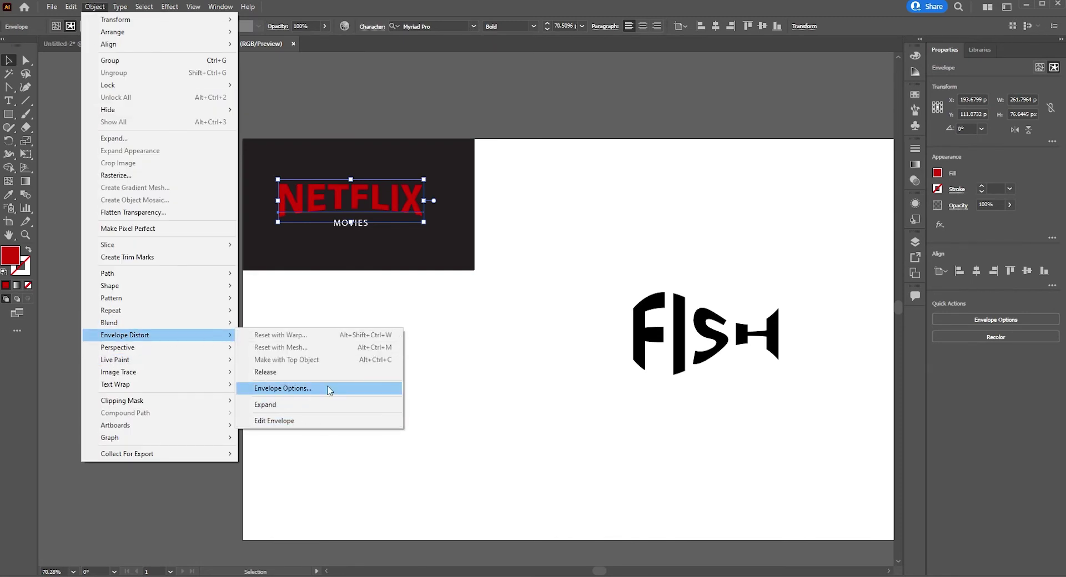
{"action": "left_click", "coordinate": [325, 423]}
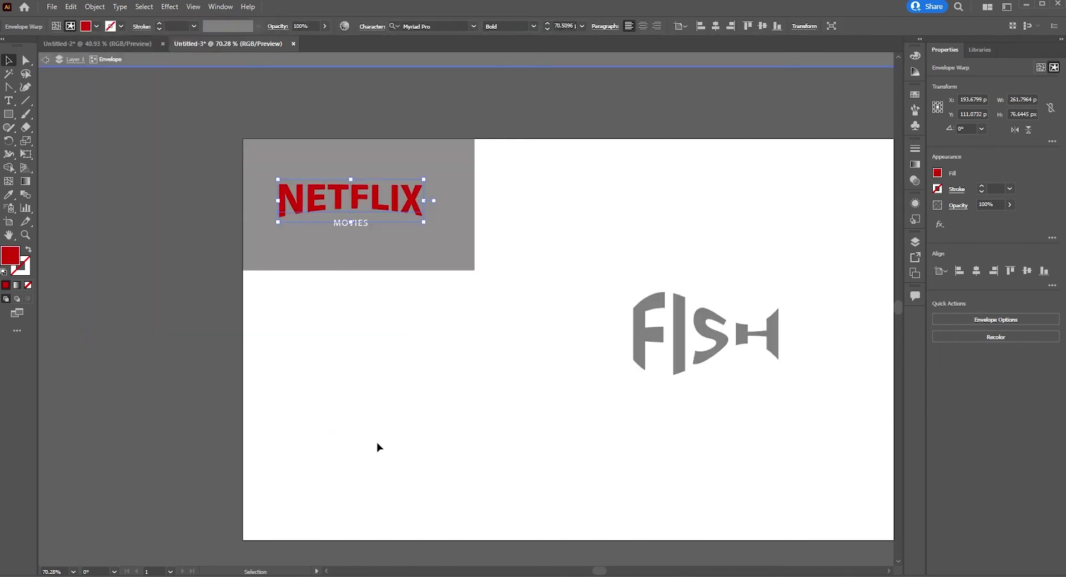
{"action": "double_click", "coordinate": [358, 198]}
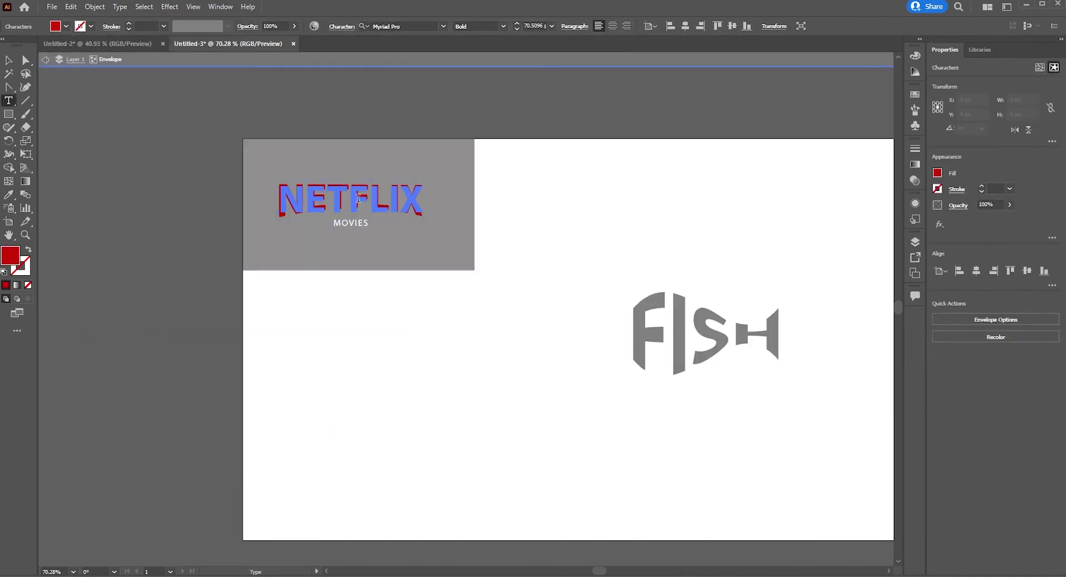
{"action": "type", "text": "dgfgggfg"}
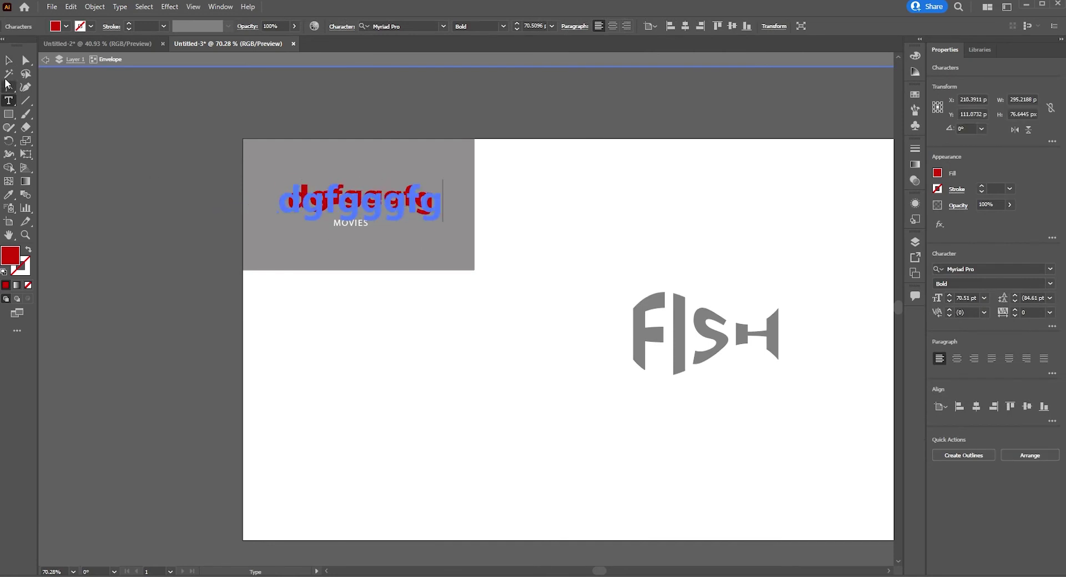
{"action": "left_click", "coordinate": [9, 60]}
{"action": "left_click", "coordinate": [648, 509]}
{"action": "key", "text": "ctrl+z"}
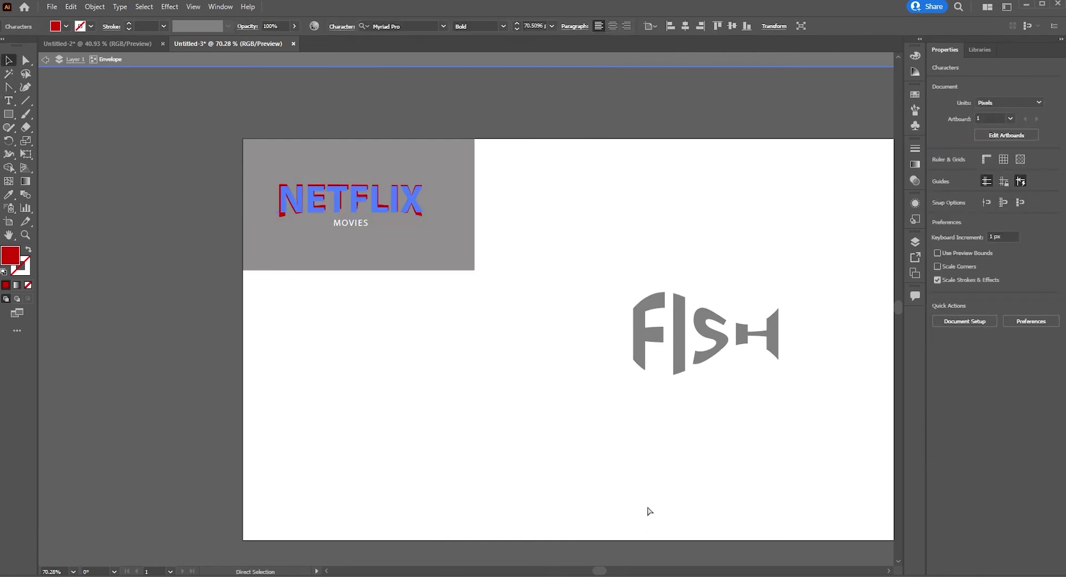
{"action": "key", "text": "ctrl+z"}
{"action": "double_click", "coordinate": [559, 244]}
Marquee-select the FISH outline group and enlarge it to about 285 × 163 px.
{"action": "scroll", "coordinate": [374, 400], "scroll_direction": "down", "scroll_amount": 1}
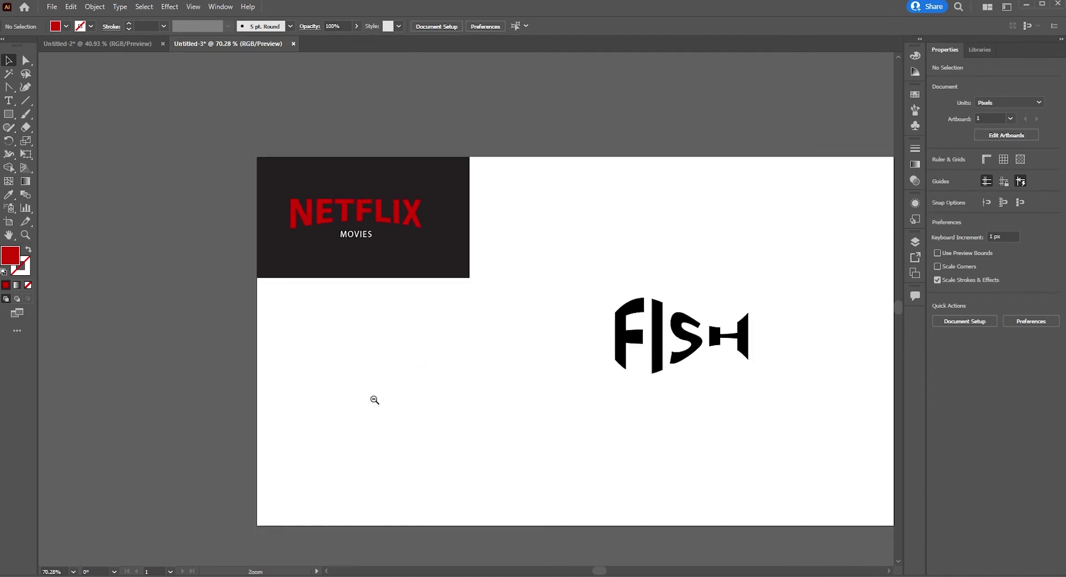
{"action": "scroll", "coordinate": [659, 383], "scroll_direction": "down", "scroll_amount": 2}
{"action": "scroll", "coordinate": [456, 283], "scroll_direction": "up", "scroll_amount": 1}
{"action": "left_click_drag", "start_coordinate": [457, 283], "coordinate": [513, 436]}
{"action": "scroll", "coordinate": [513, 436], "scroll_direction": "up", "scroll_amount": 2}
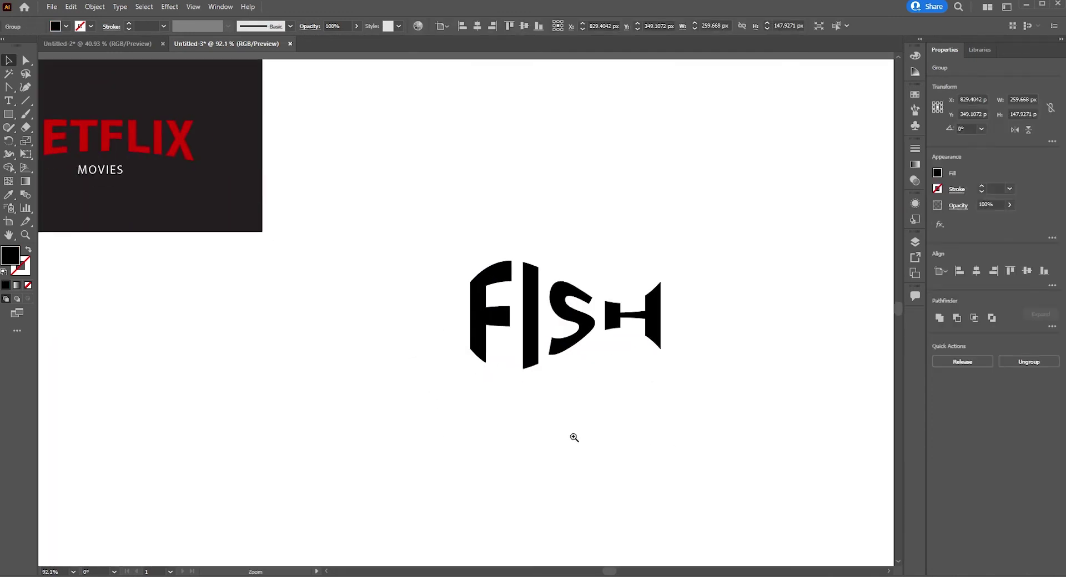
{"action": "left_click_drag", "start_coordinate": [409, 232], "coordinate": [721, 450]}
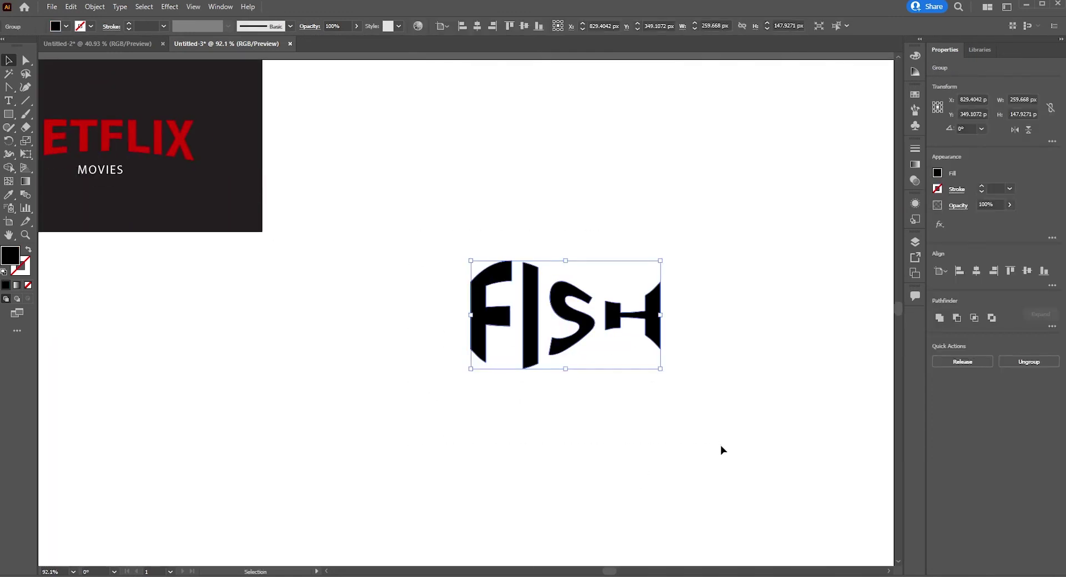
{"action": "key", "text": "ctrl+z"}
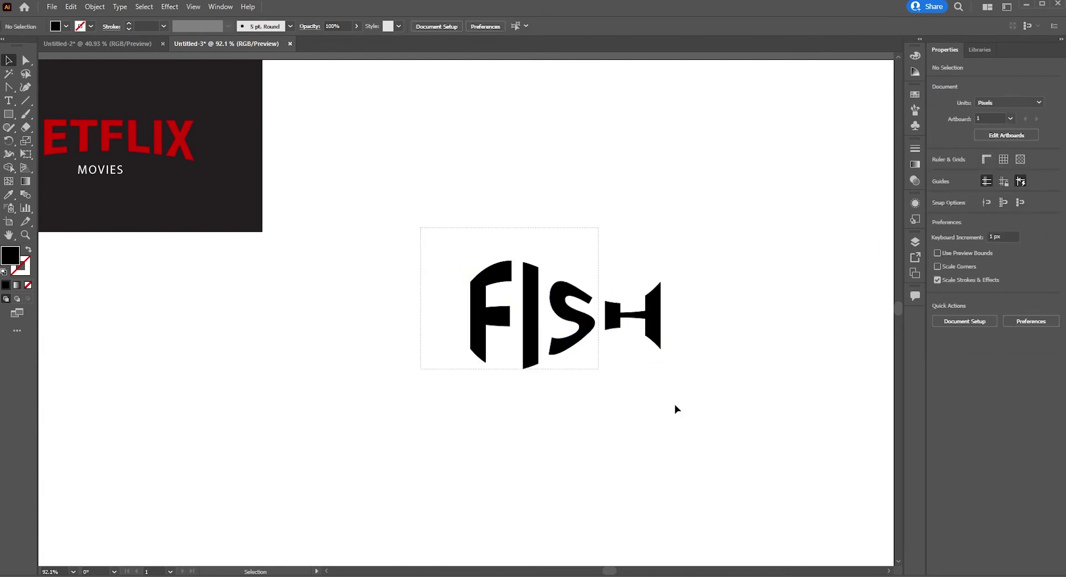
{"action": "key", "text": "ctrl+shift+z"}
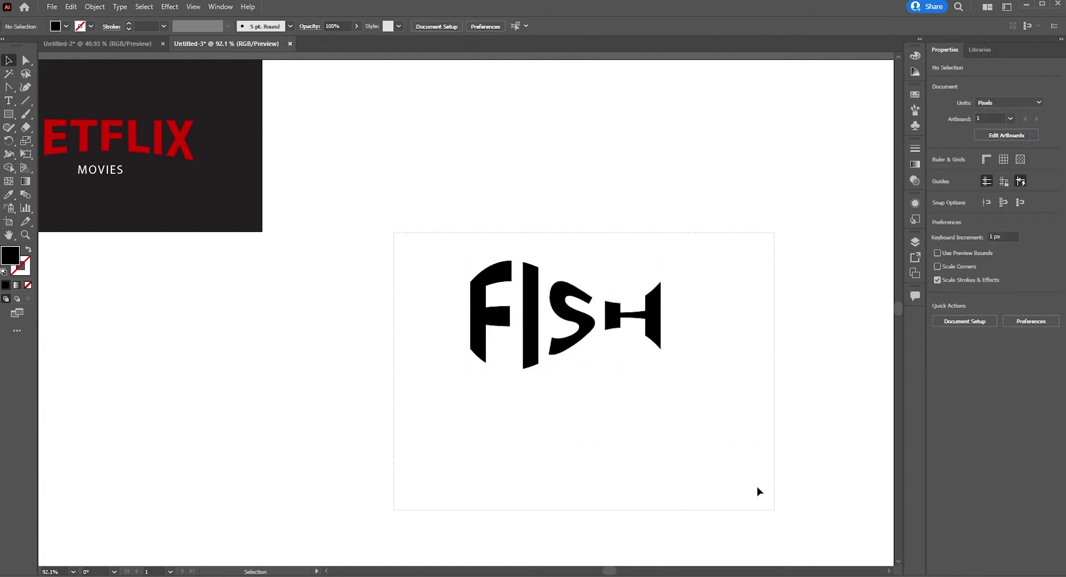
{"action": "left_click_drag", "start_coordinate": [393, 233], "coordinate": [757, 508]}
{"action": "mouse_move", "coordinate": [660, 368]}
{"action": "left_mouse_down"}
{"action": "mouse_move", "coordinate": [674, 383]}
{"action": "mouse_move", "coordinate": [670, 374]}
{"action": "left_mouse_up"}
{"action": "left_click_drag", "start_coordinate": [382, 201], "coordinate": [788, 425]}
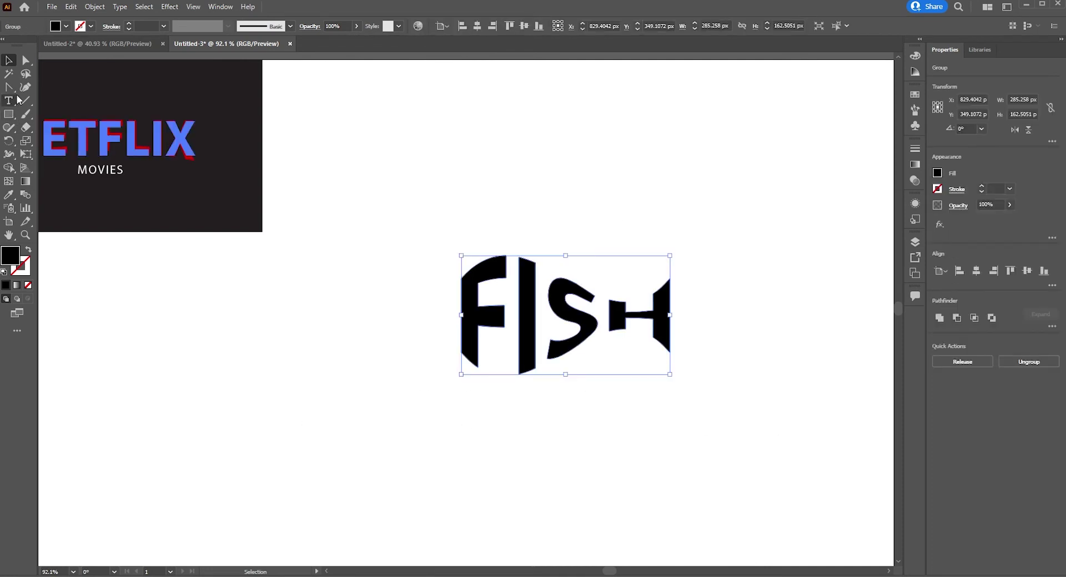
Draw a triangle with the Pen tool left of the F as the fish's head.
{"action": "left_click", "coordinate": [15, 91]}
{"action": "left_click_drag", "start_coordinate": [14, 91], "coordinate": [39, 88]}
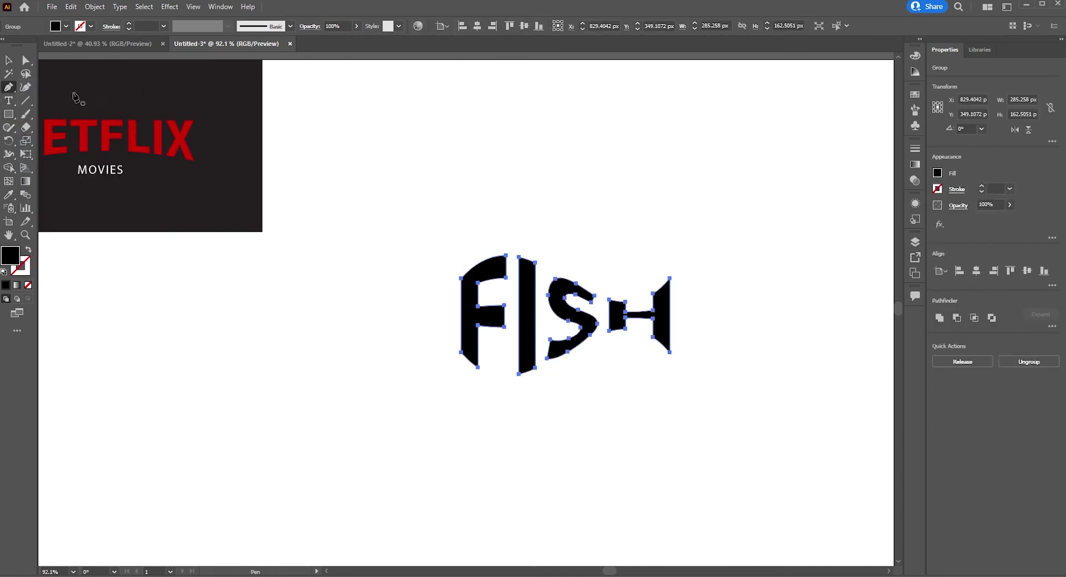
{"action": "left_click", "coordinate": [445, 278]}
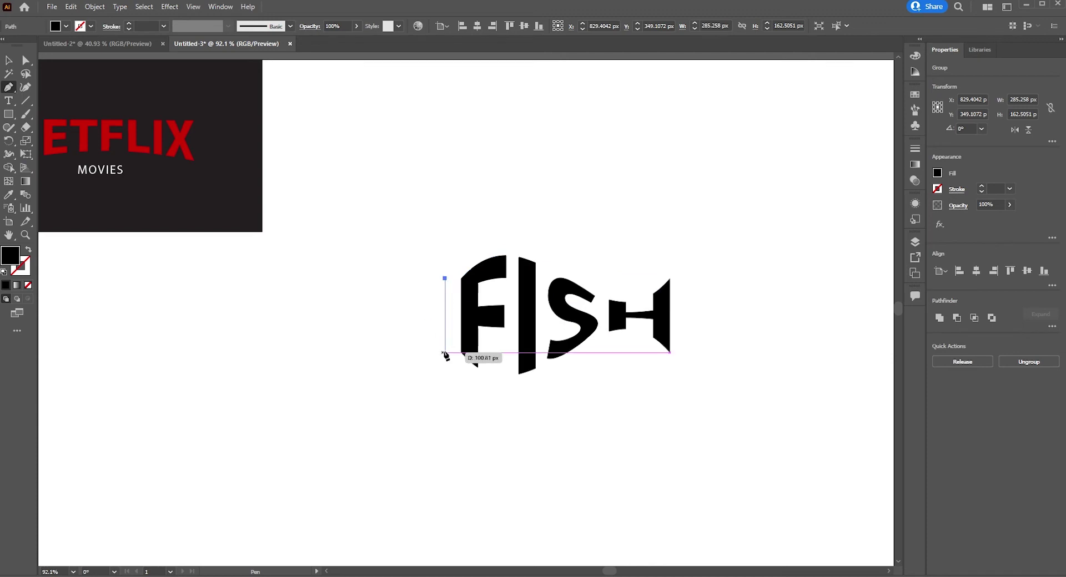
{"action": "left_click", "coordinate": [444, 352]}
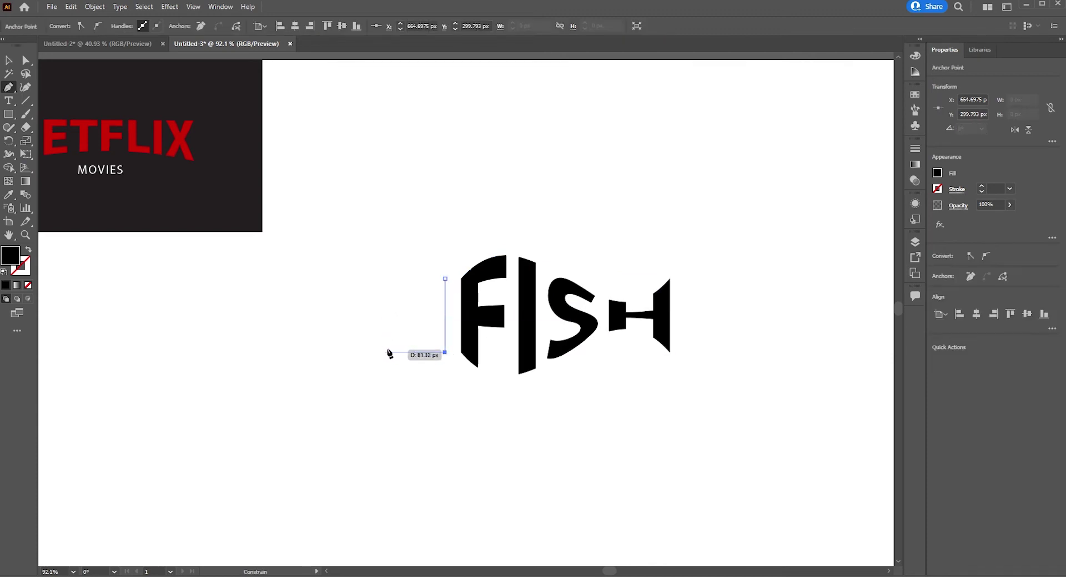
{"action": "left_click", "coordinate": [395, 316]}
{"action": "left_click", "coordinate": [444, 279]}
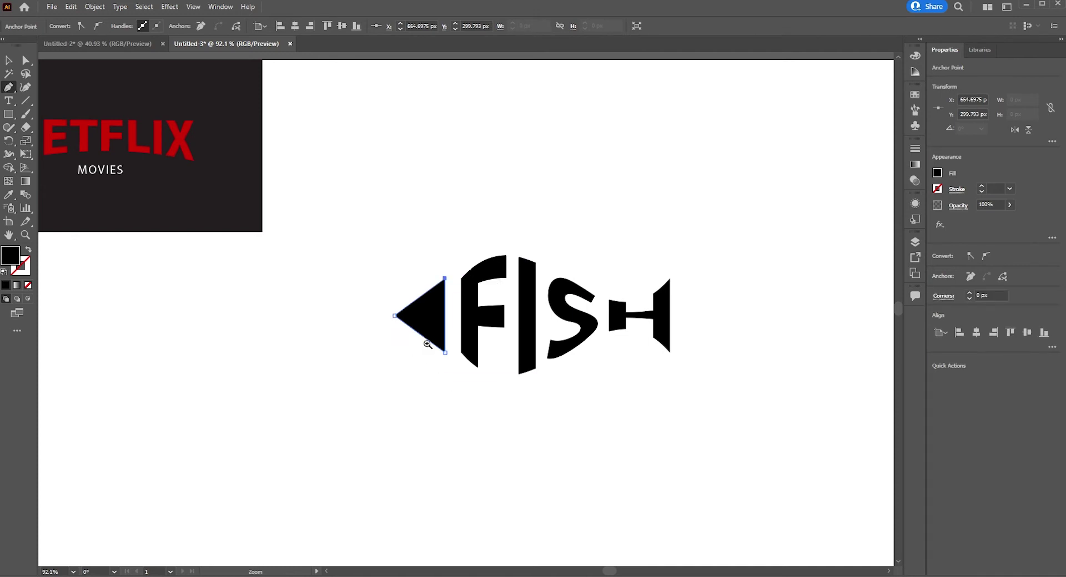
{"action": "scroll", "coordinate": [427, 346], "scroll_direction": "up", "scroll_amount": 3}
Adjust the triangle's size and reposition its top and bottom edges.
{"action": "key", "text": "a"}
{"action": "left_click", "coordinate": [379, 195]}
{"action": "mouse_move", "coordinate": [379, 196]}
{"action": "left_mouse_down"}
{"action": "mouse_move", "coordinate": [466, 382]}
{"action": "mouse_move", "coordinate": [460, 363]}
{"action": "left_mouse_up"}
{"action": "key", "text": "v"}
{"action": "left_click", "coordinate": [449, 434]}
{"action": "key", "text": "ctrl+z"}
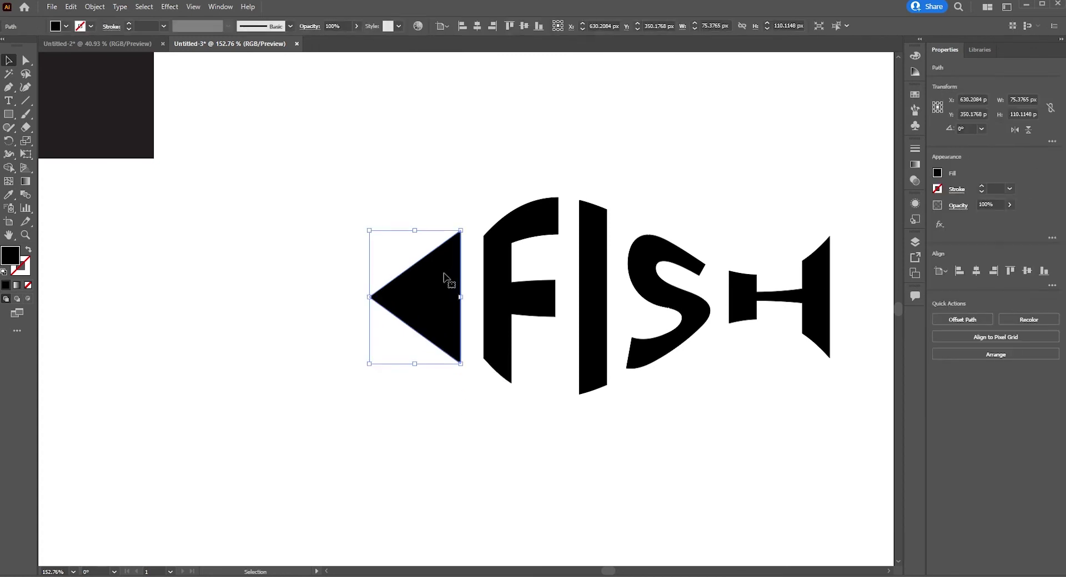
{"action": "key", "text": "ctrl+z"}
{"action": "key", "text": "ctrl+z"}
{"action": "left_click", "coordinate": [443, 303]}
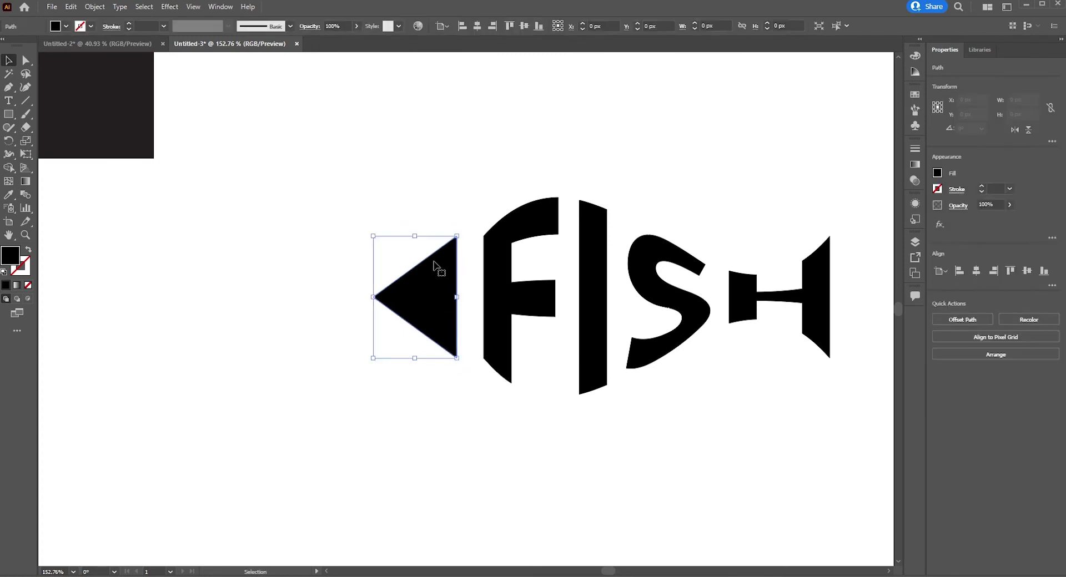
{"action": "left_click_drag", "start_coordinate": [415, 237], "coordinate": [416, 243]}
{"action": "left_click", "coordinate": [450, 421]}
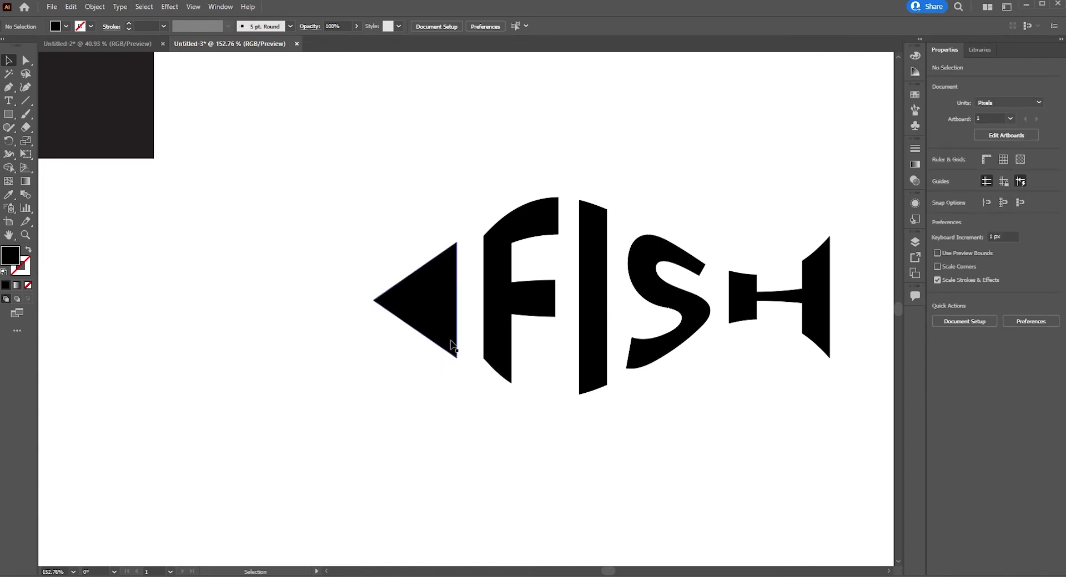
{"action": "left_click", "coordinate": [441, 327]}
{"action": "left_click_drag", "start_coordinate": [415, 358], "coordinate": [420, 350]}
{"action": "left_click", "coordinate": [447, 423]}
{"action": "left_click", "coordinate": [430, 311]}
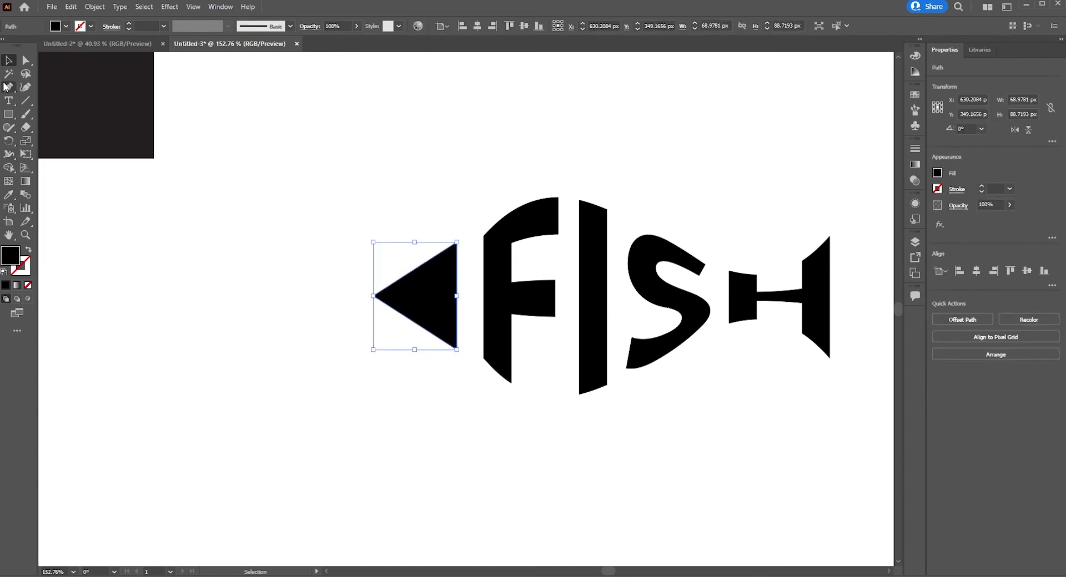
Bend the triangle's top and bottom edges outward into curves.
{"action": "left_click_drag", "start_coordinate": [9, 87], "coordinate": [58, 131]}
{"action": "scroll", "coordinate": [454, 305], "scroll_direction": "up", "scroll_amount": 5, "text": "alt"}
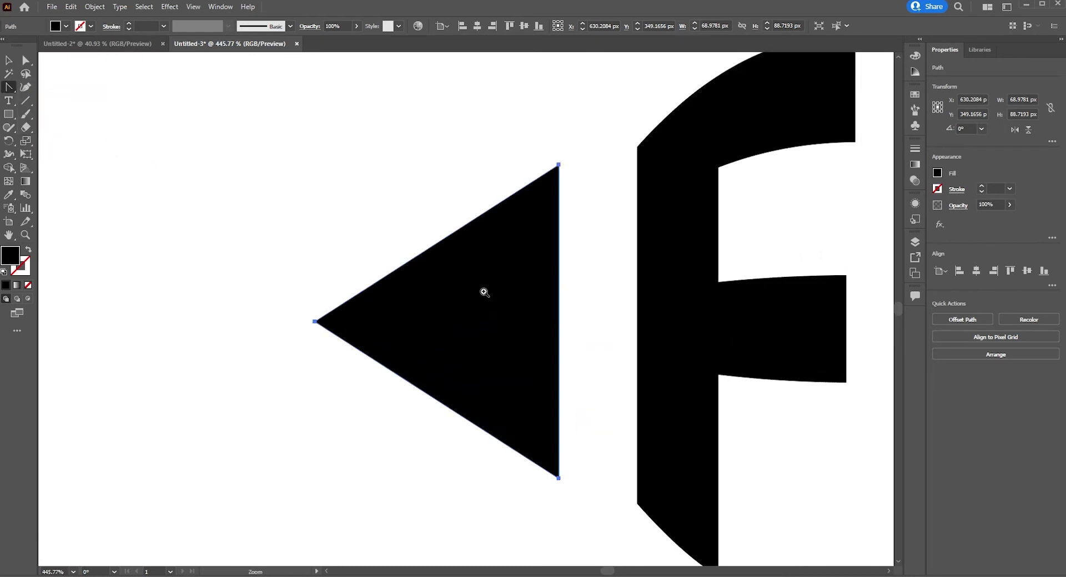
{"action": "left_click_drag", "start_coordinate": [433, 248], "coordinate": [433, 244]}
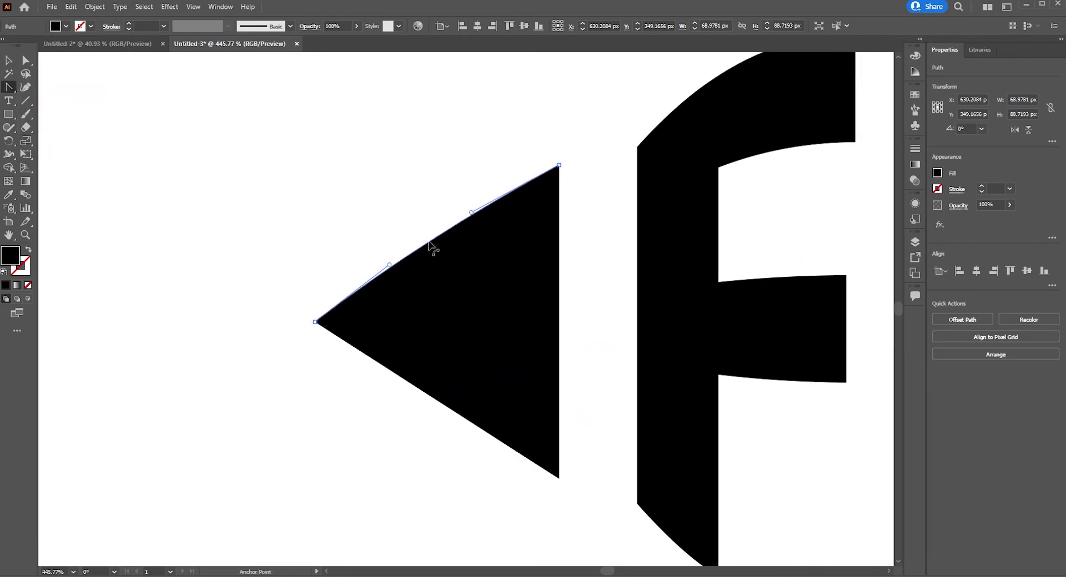
{"action": "left_click_drag", "start_coordinate": [451, 413], "coordinate": [437, 420]}
{"action": "left_click_drag", "start_coordinate": [443, 233], "coordinate": [443, 232]}
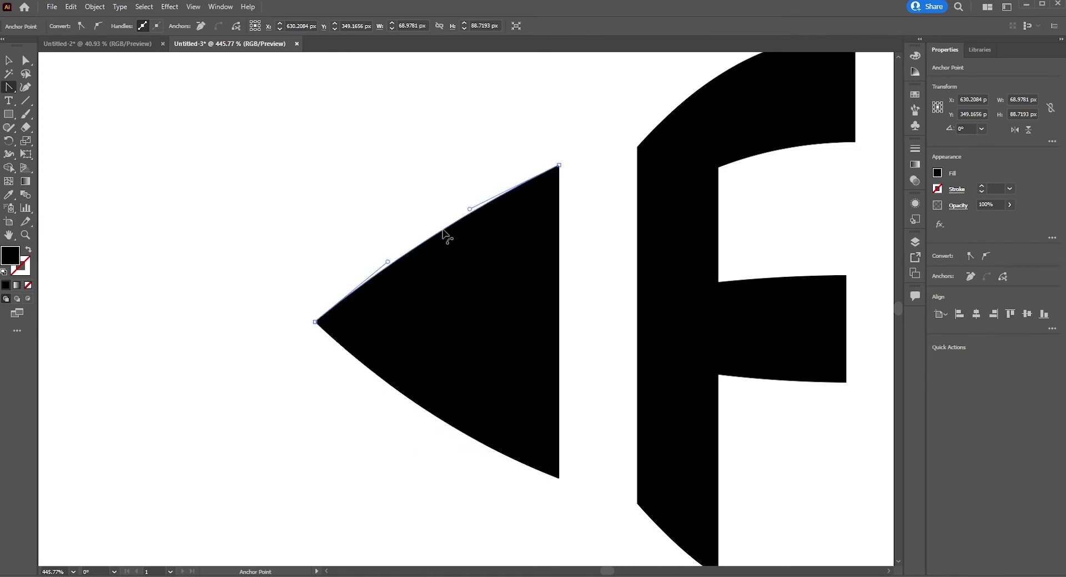
{"action": "key", "text": "v"}
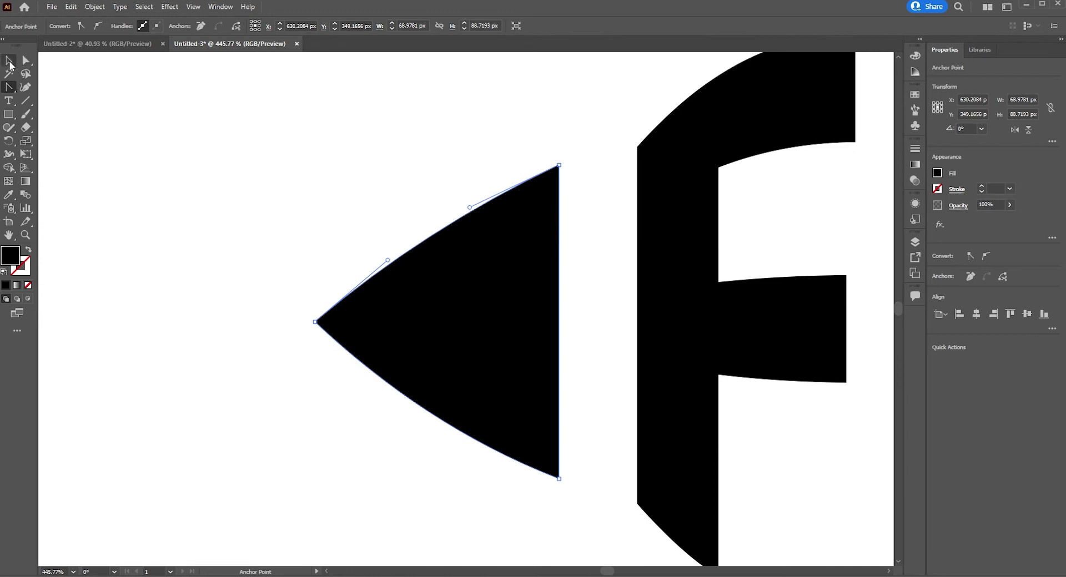
{"action": "key", "text": "ctrl+shift+a"}
Duplicate the Netflix box straight below it and fill the copy green.
{"action": "scroll", "coordinate": [359, 408], "scroll_direction": "down", "scroll_amount": 5}
{"action": "scroll", "coordinate": [359, 409], "scroll_direction": "down", "scroll_amount": 1}
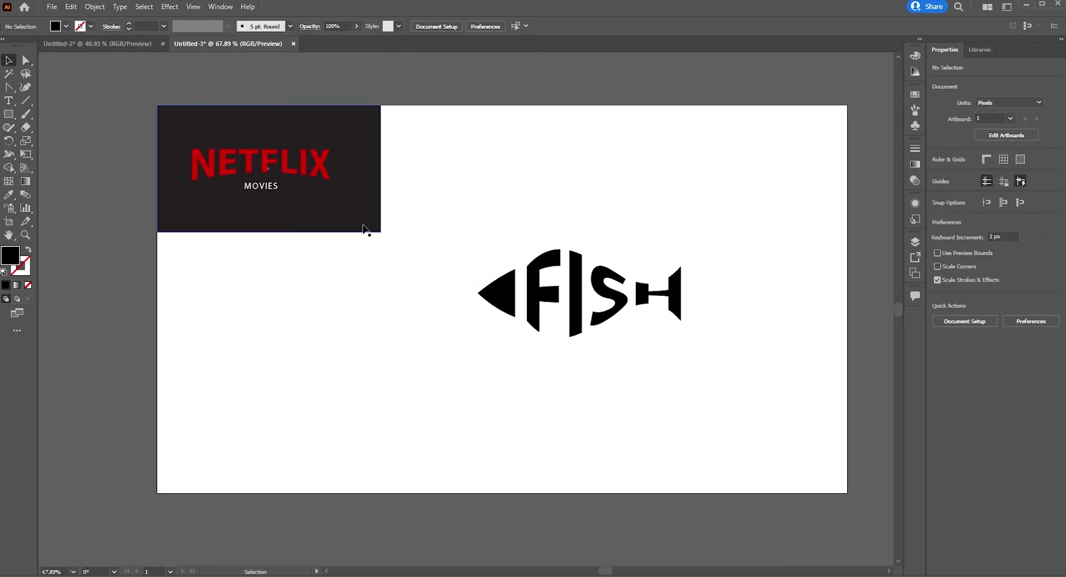
{"action": "left_click_drag", "start_coordinate": [363, 207], "coordinate": [360, 318]}
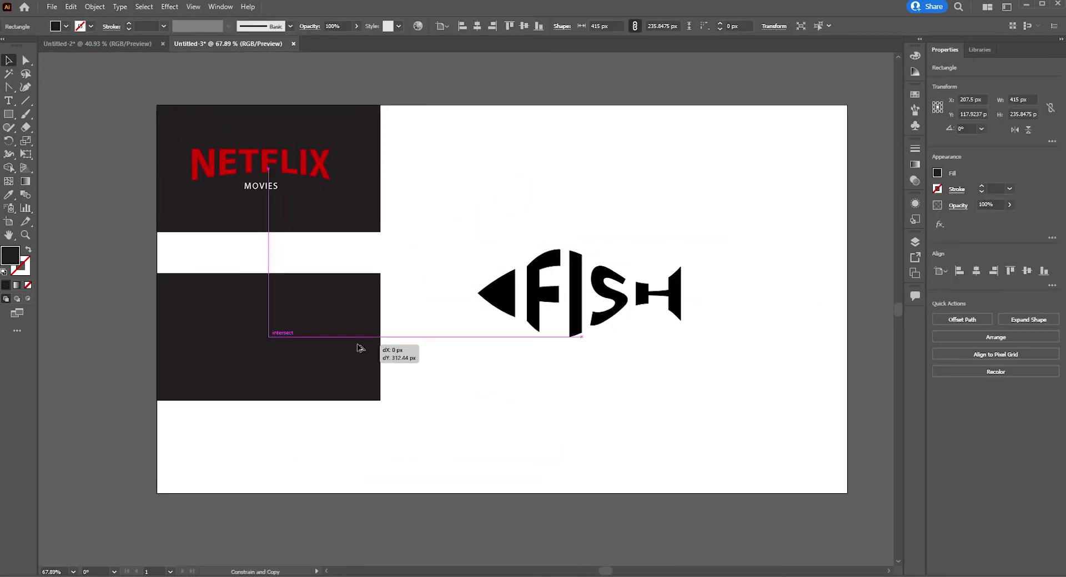
{"action": "left_click", "coordinate": [437, 423]}
{"action": "left_click", "coordinate": [319, 311]}
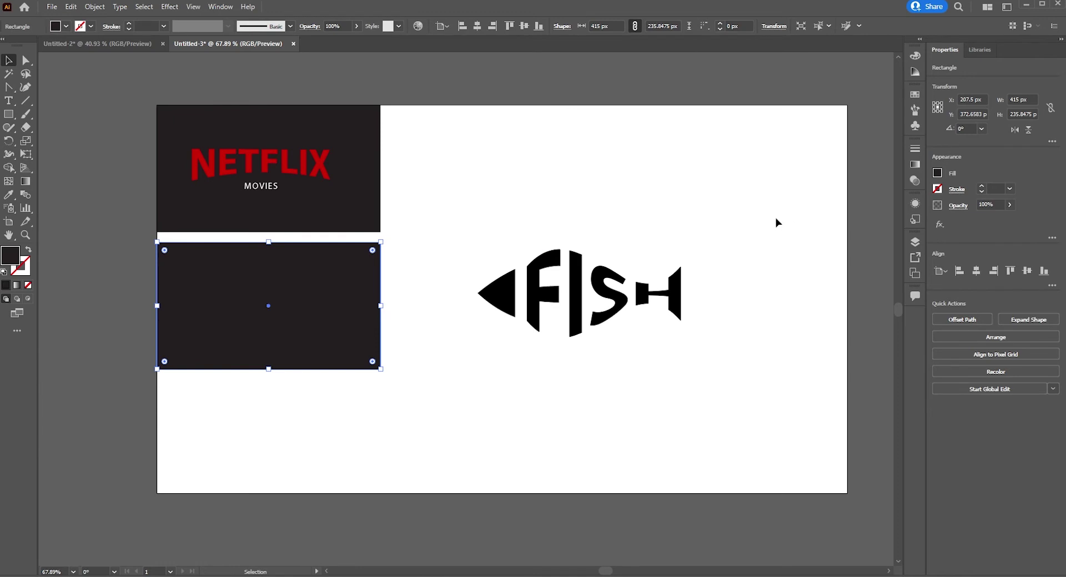
{"action": "left_click", "coordinate": [936, 173]}
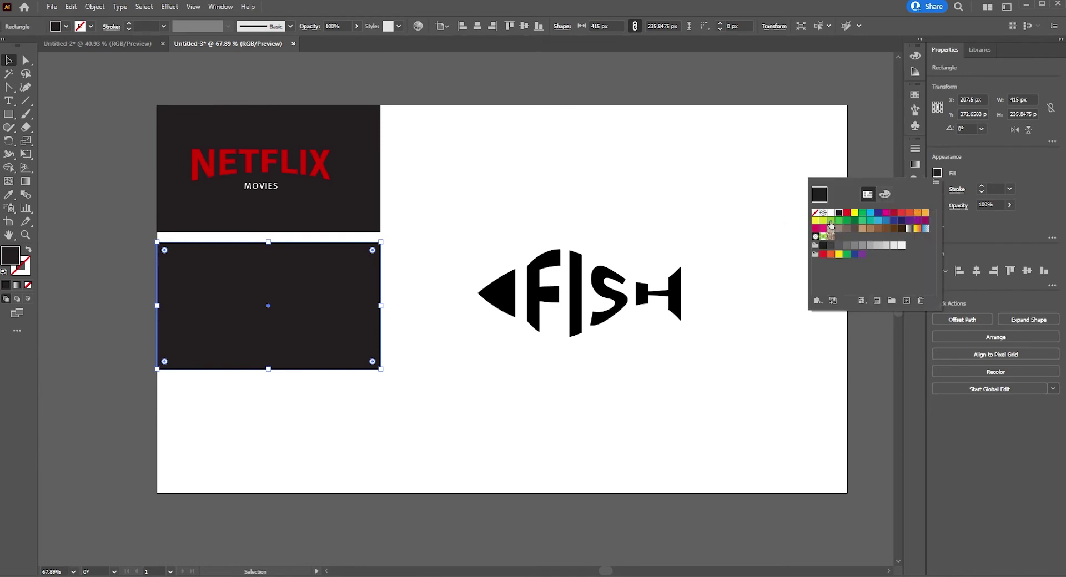
{"action": "left_click", "coordinate": [831, 223]}
{"action": "left_click", "coordinate": [596, 428]}
Make the FISH logo white and change the box to a darker green.
{"action": "mouse_move", "coordinate": [475, 221]}
{"action": "left_mouse_down"}
{"action": "mouse_move", "coordinate": [678, 352]}
{"action": "mouse_move", "coordinate": [615, 309]}
{"action": "mouse_move", "coordinate": [327, 321]}
{"action": "mouse_move", "coordinate": [268, 307]}
{"action": "left_mouse_up"}
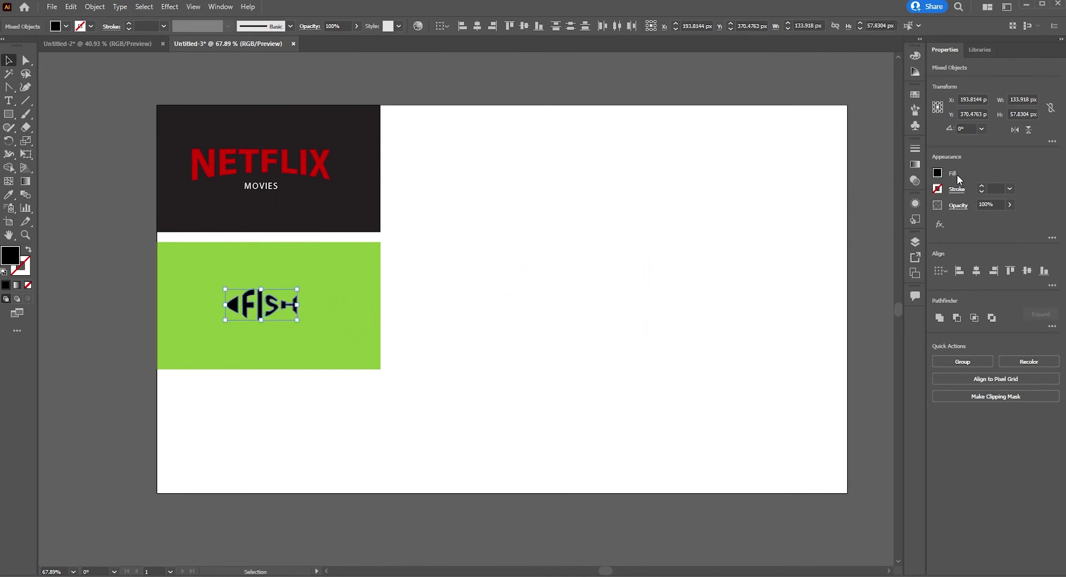
{"action": "left_click", "coordinate": [937, 173]}
{"action": "left_click", "coordinate": [832, 213]}
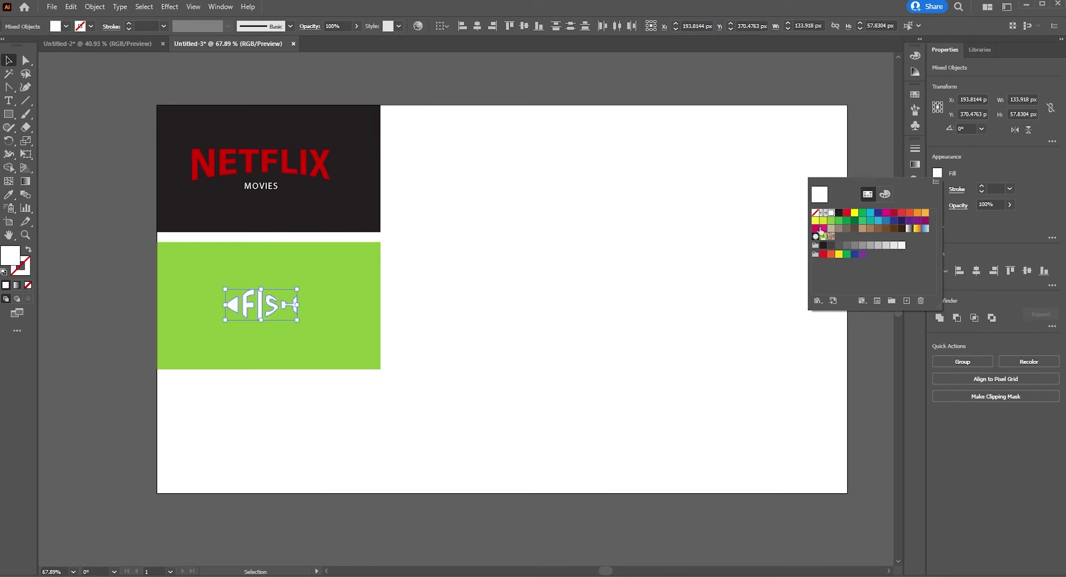
{"action": "left_click", "coordinate": [352, 357]}
{"action": "left_click", "coordinate": [937, 173]}
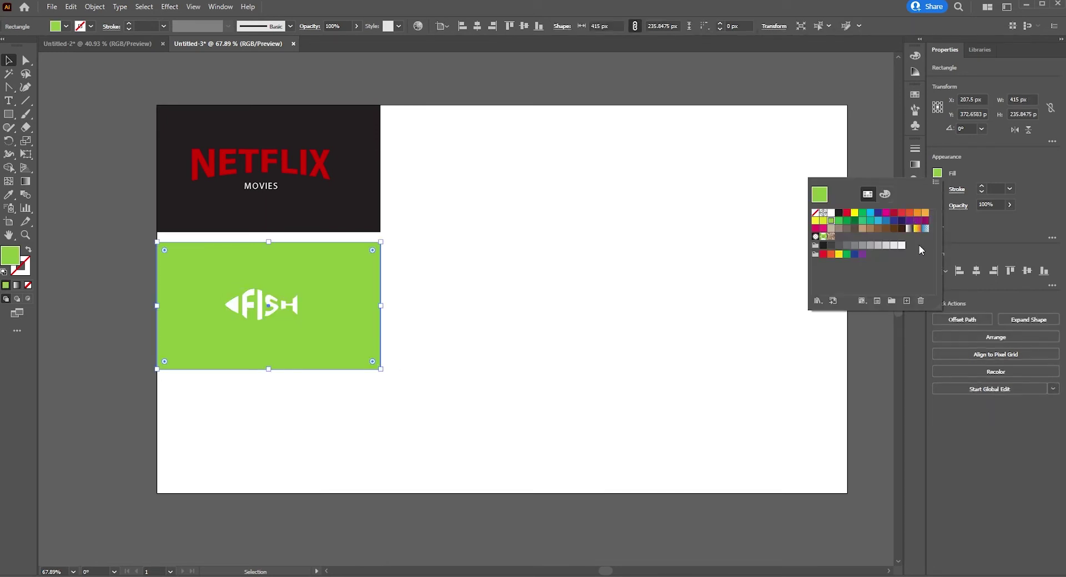
{"action": "left_click", "coordinate": [839, 221]}
{"action": "left_click", "coordinate": [587, 349]}
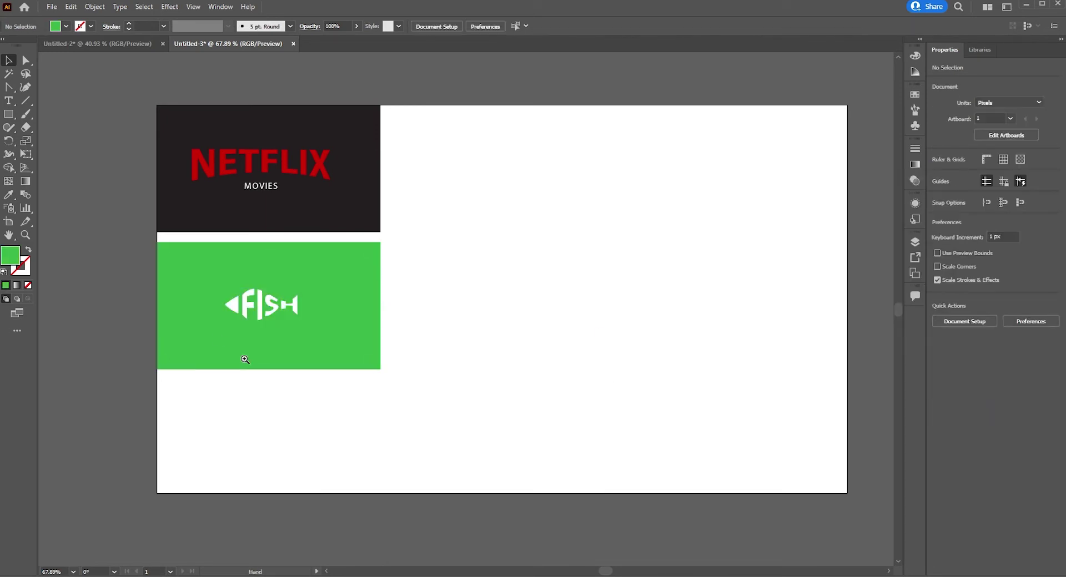
Draw a small green eye circle on the fish head and enlarge it slightly.
{"action": "scroll", "coordinate": [245, 361], "scroll_direction": "up", "scroll_amount": 5}
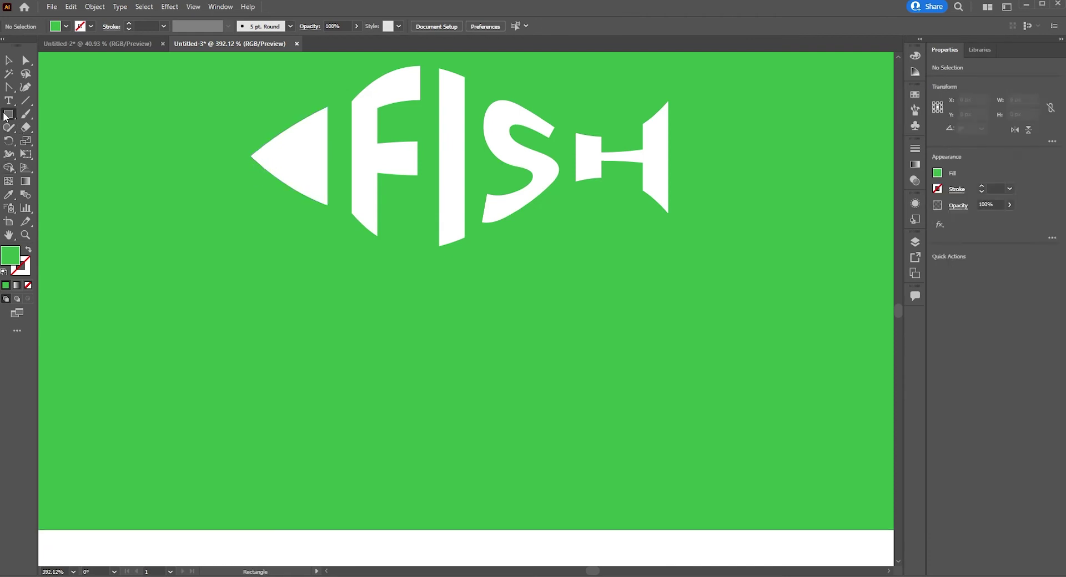
{"action": "left_click_drag", "start_coordinate": [9, 115], "coordinate": [61, 140]}
{"action": "left_click_drag", "start_coordinate": [321, 126], "coordinate": [333, 138]}
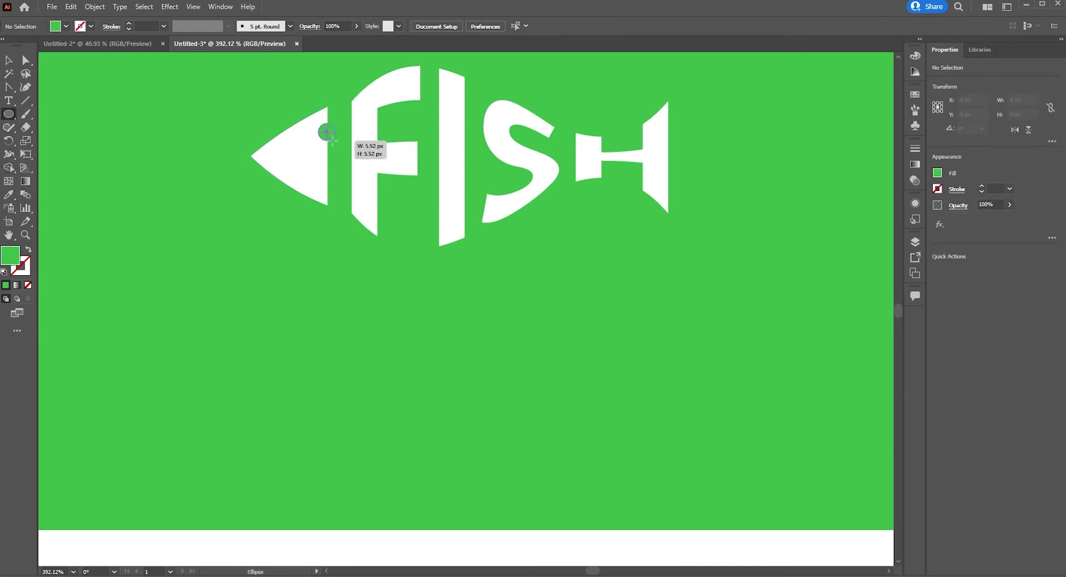
{"action": "key", "text": "v"}
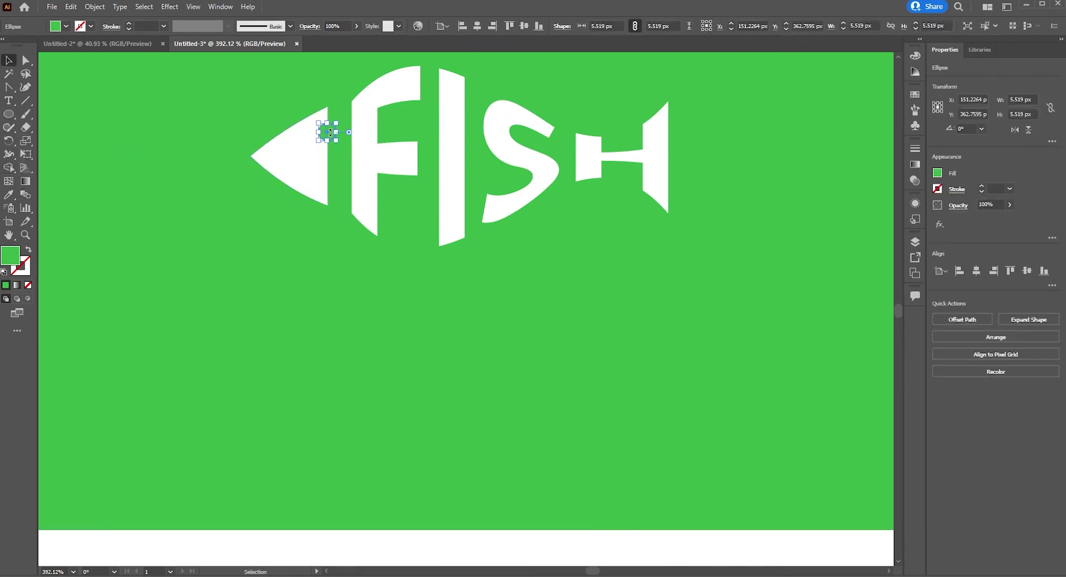
{"action": "left_click_drag", "start_coordinate": [324, 129], "coordinate": [338, 142]}
{"action": "left_click", "coordinate": [326, 129]}
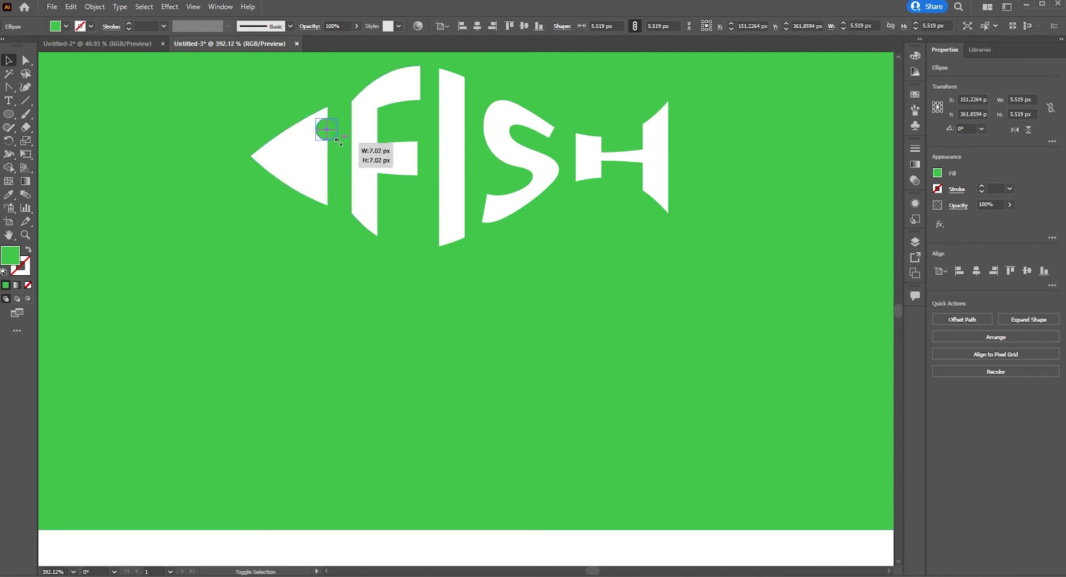
{"action": "left_click", "coordinate": [329, 320]}
{"action": "scroll", "coordinate": [162, 397], "scroll_direction": "down", "scroll_amount": 5}
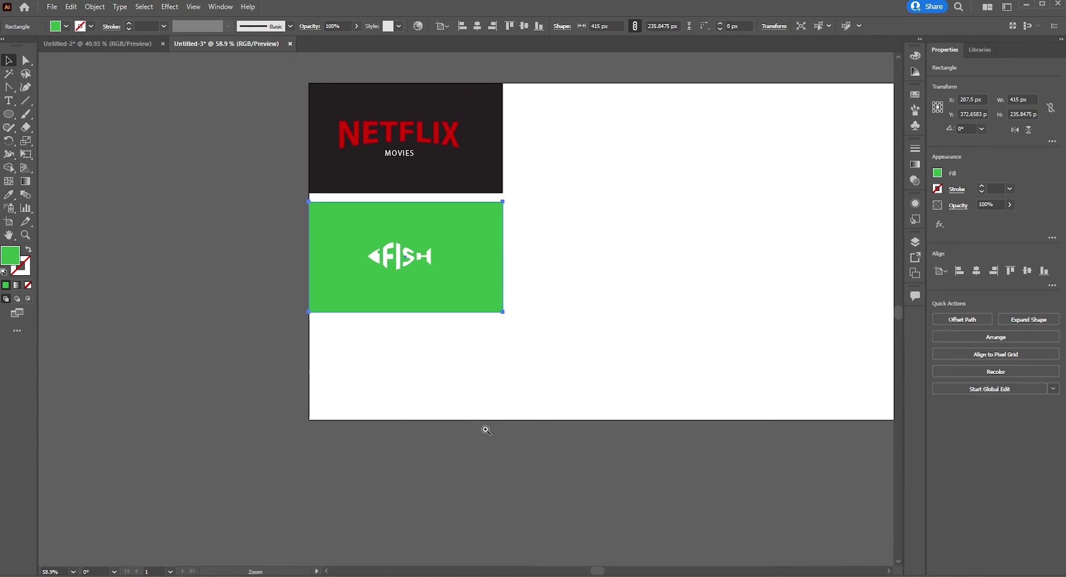
Type ZOOM in the empty right area and scale it into a large heading.
{"action": "left_click", "coordinate": [518, 429]}
{"action": "mouse_move", "coordinate": [631, 315]}
{"action": "left_mouse_down"}
{"action": "mouse_move", "coordinate": [581, 343]}
{"action": "mouse_move", "coordinate": [502, 347]}
{"action": "left_mouse_up"}
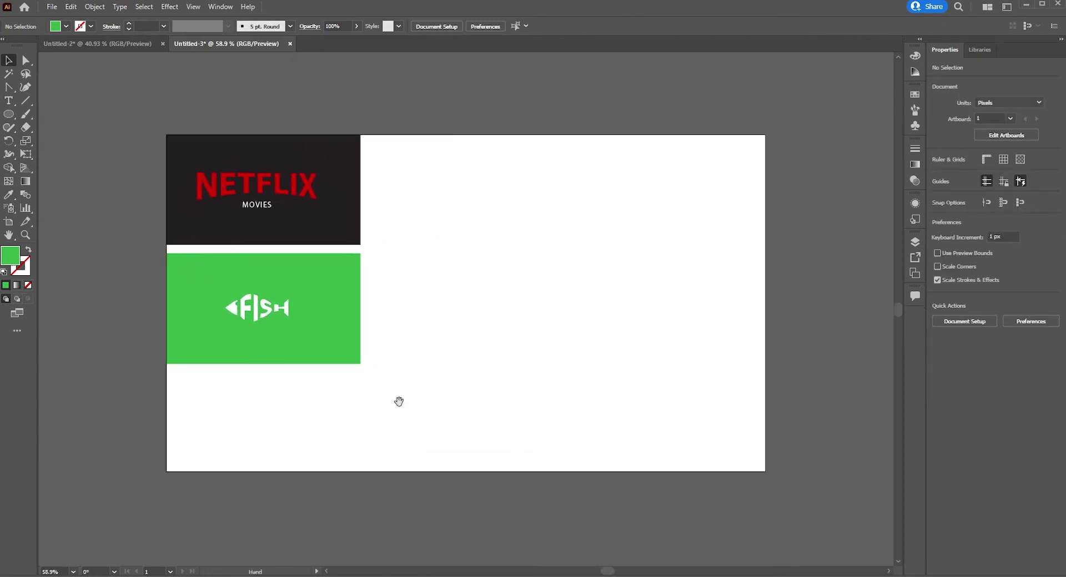
{"action": "scroll", "coordinate": [399, 316], "scroll_direction": "up", "scroll_amount": 1}
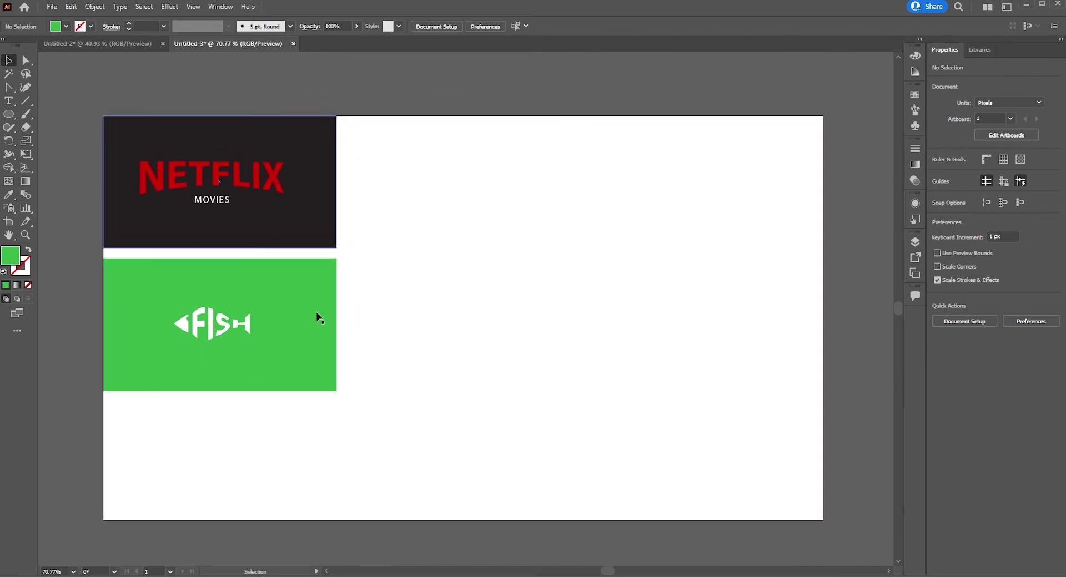
{"action": "left_click", "coordinate": [9, 100]}
{"action": "left_click", "coordinate": [531, 395]}
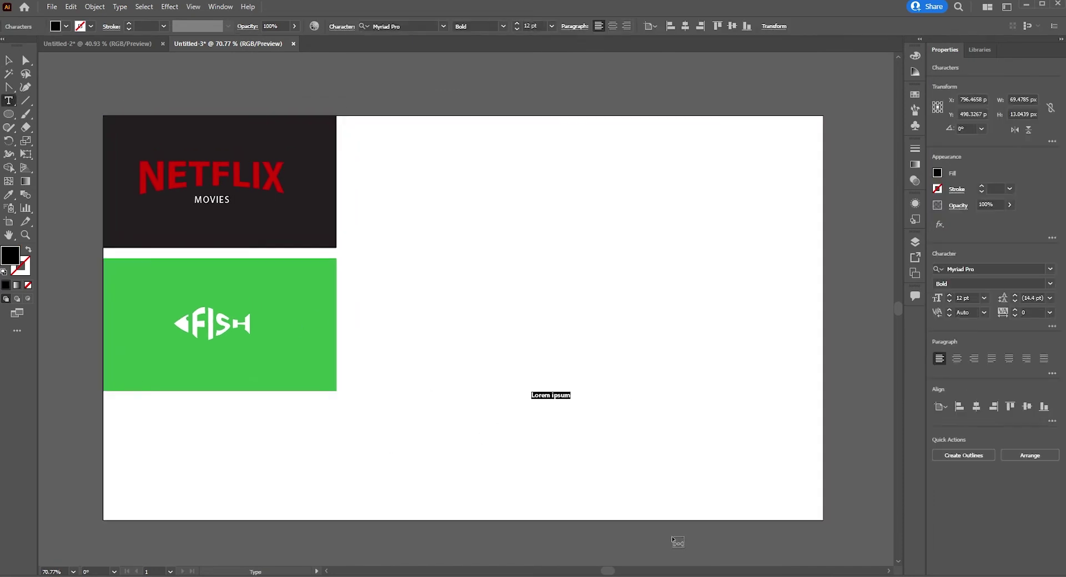
{"action": "type", "text": "z"}
{"action": "key", "text": "Escape"}
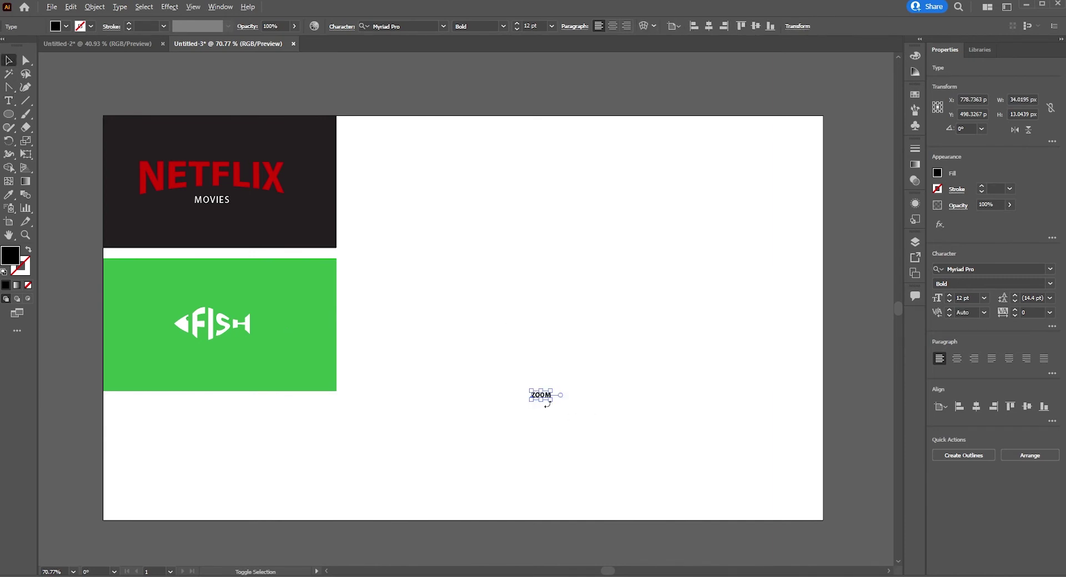
{"action": "mouse_move", "coordinate": [551, 400]}
{"action": "left_mouse_down"}
{"action": "mouse_move", "coordinate": [614, 430]}
{"action": "mouse_move", "coordinate": [642, 349]}
{"action": "left_mouse_up"}
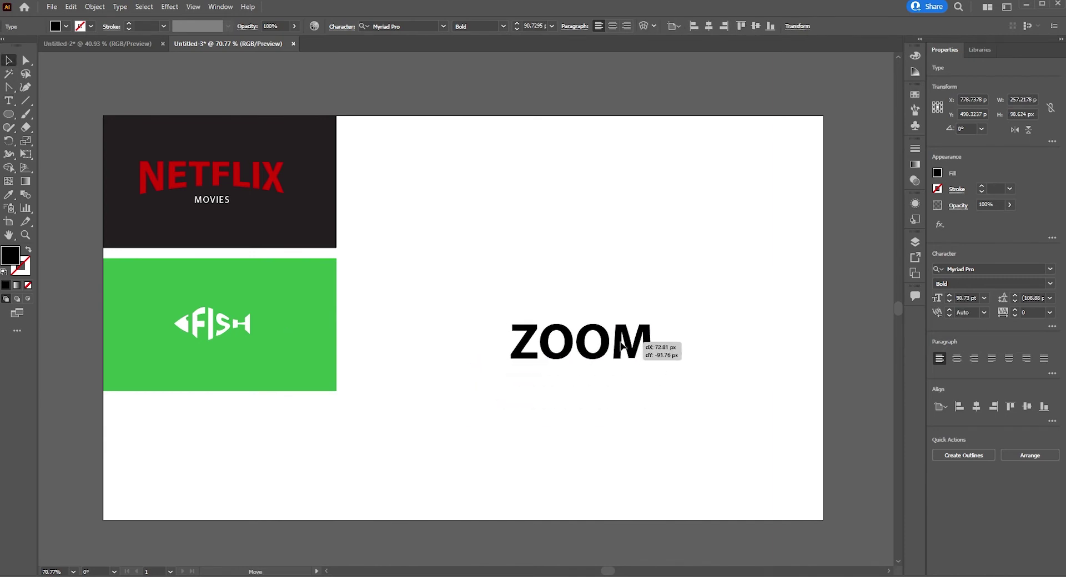
Set the ZOOM text's font to Montserrat Black.
{"action": "left_click", "coordinate": [1049, 284]}
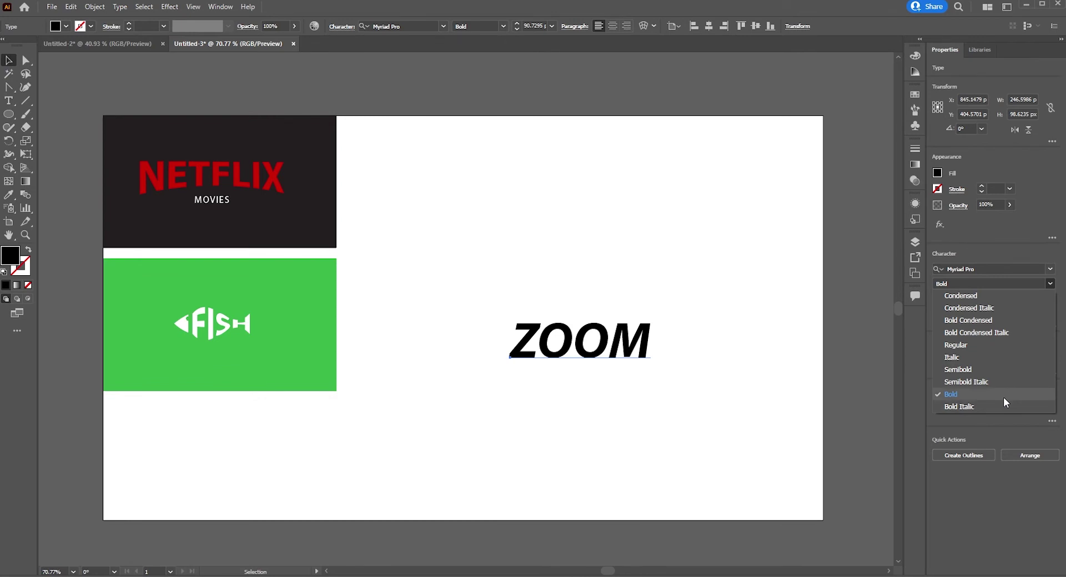
{"action": "left_click", "coordinate": [984, 403]}
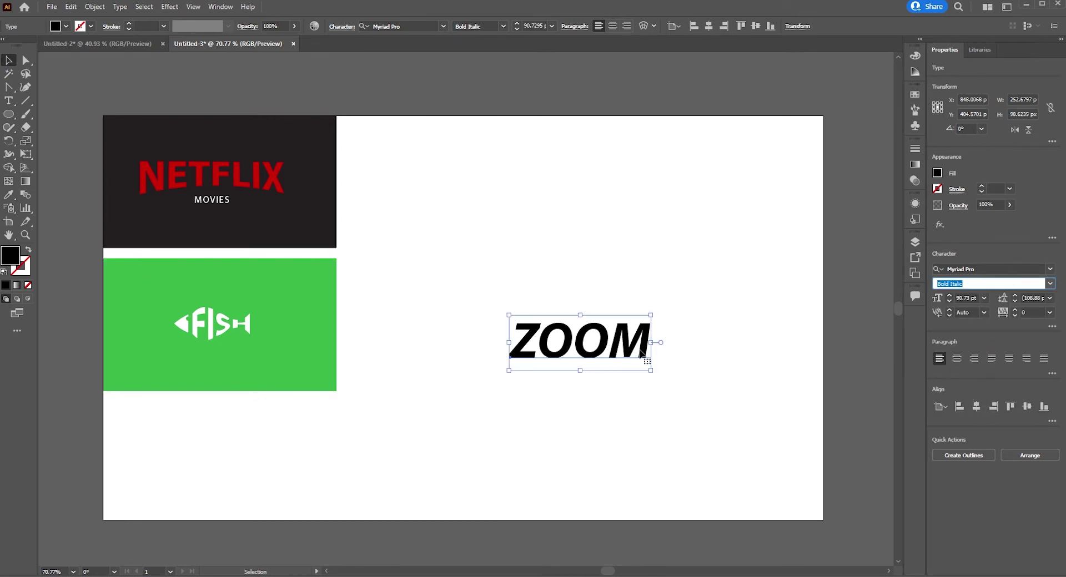
{"action": "left_click", "coordinate": [414, 444]}
{"action": "key", "text": "ctrl+z"}
{"action": "left_click", "coordinate": [989, 268]}
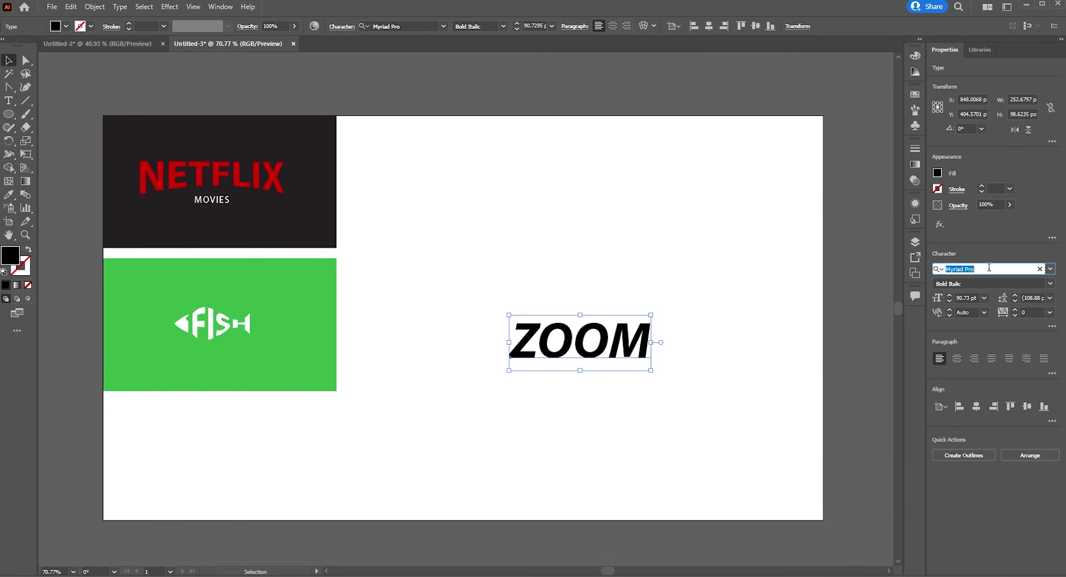
{"action": "type", "text": "mont"}
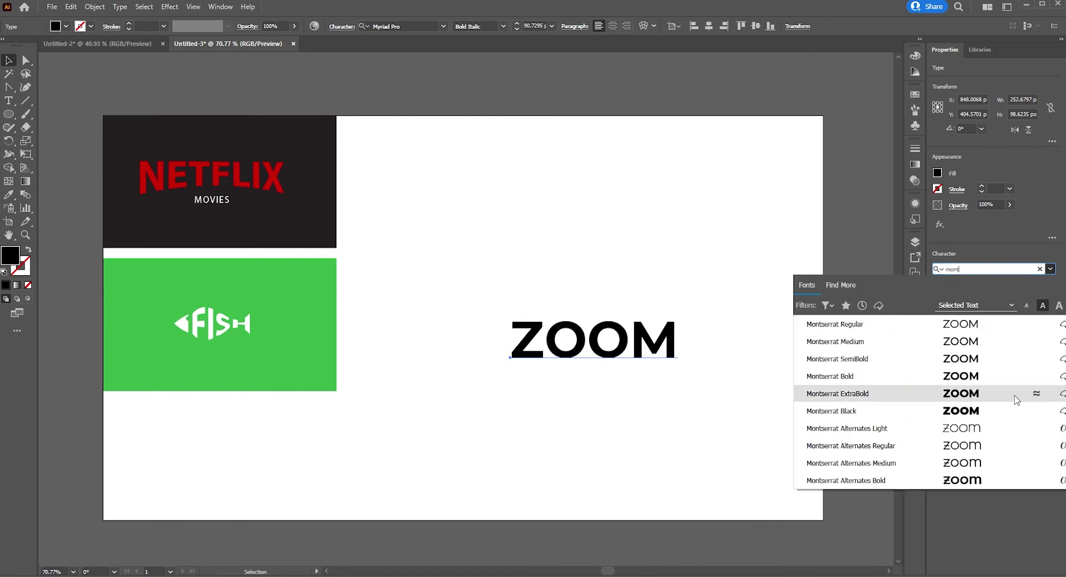
{"action": "left_click", "coordinate": [1014, 410]}
{"action": "left_click", "coordinate": [555, 370]}
{"action": "left_click", "coordinate": [555, 370]}
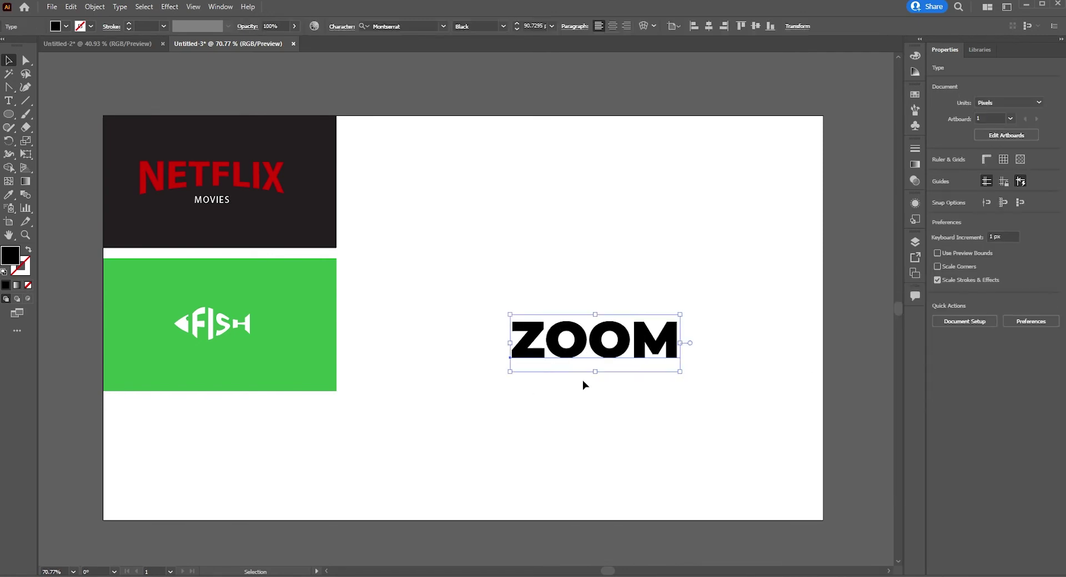
Copy the green box beside the Netflix box and fill it dark red.
{"action": "left_click", "coordinate": [300, 388]}
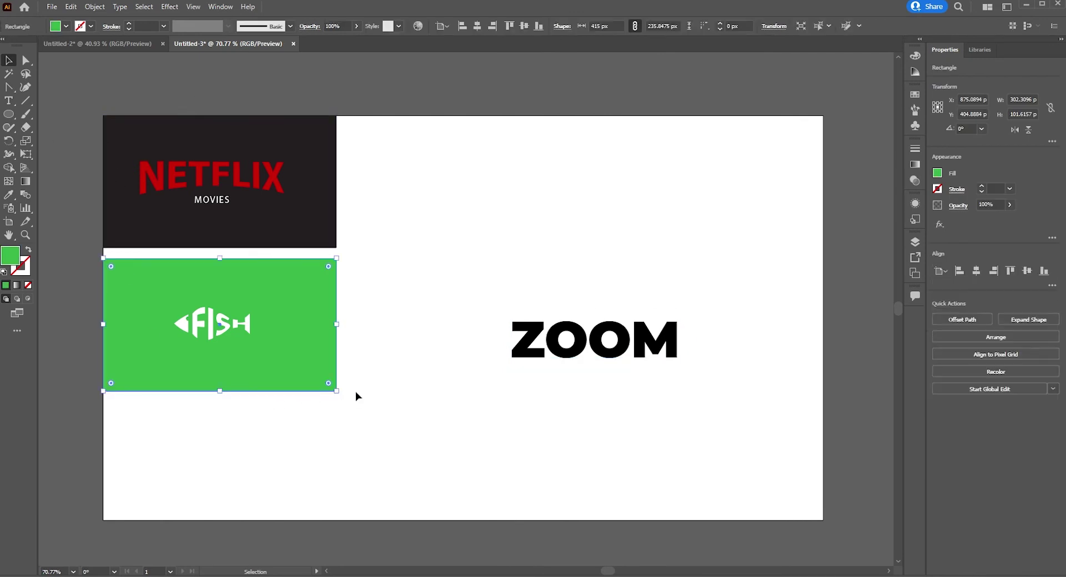
{"action": "mouse_move", "coordinate": [312, 300]}
{"action": "left_mouse_down"}
{"action": "mouse_move", "coordinate": [311, 439]}
{"action": "mouse_move", "coordinate": [511, 163]}
{"action": "left_mouse_up"}
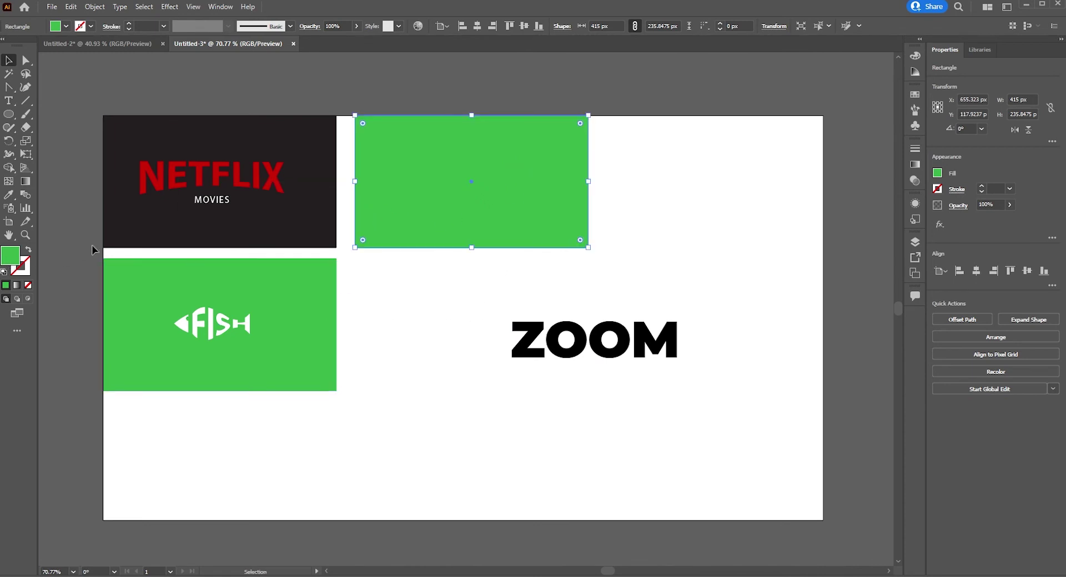
{"action": "key", "text": "i"}
{"action": "left_click", "coordinate": [211, 177]}
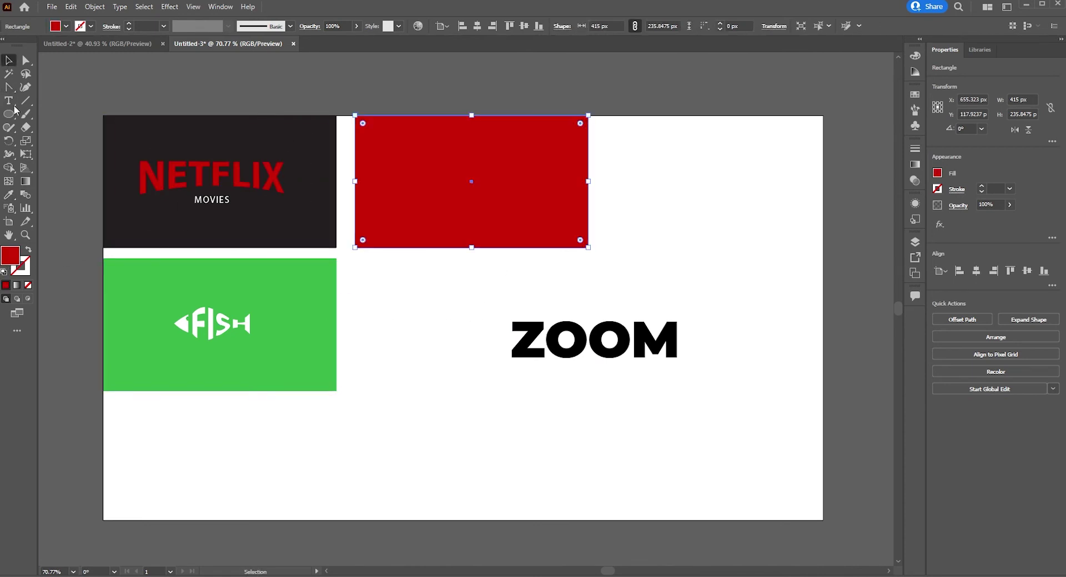
{"action": "double_click", "coordinate": [13, 266]}
{"action": "left_click", "coordinate": [905, 300]}
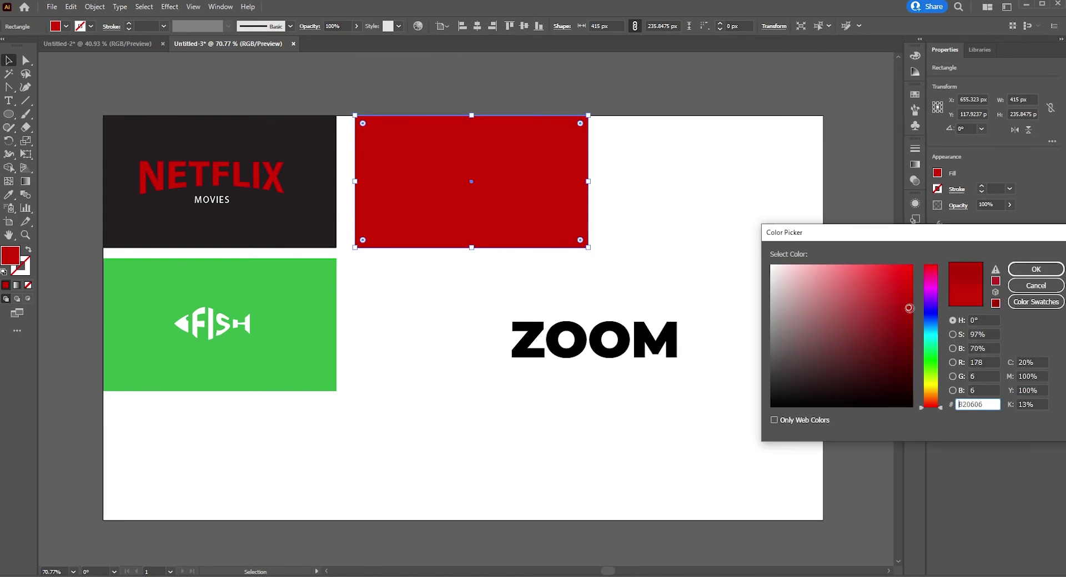
{"action": "left_click", "coordinate": [1035, 270]}
{"action": "left_click", "coordinate": [631, 424]}
Move the ZOOM text onto the red box and centre it.
{"action": "mouse_move", "coordinate": [662, 353]}
{"action": "left_mouse_down"}
{"action": "mouse_move", "coordinate": [560, 201]}
{"action": "mouse_move", "coordinate": [545, 210]}
{"action": "left_mouse_up"}
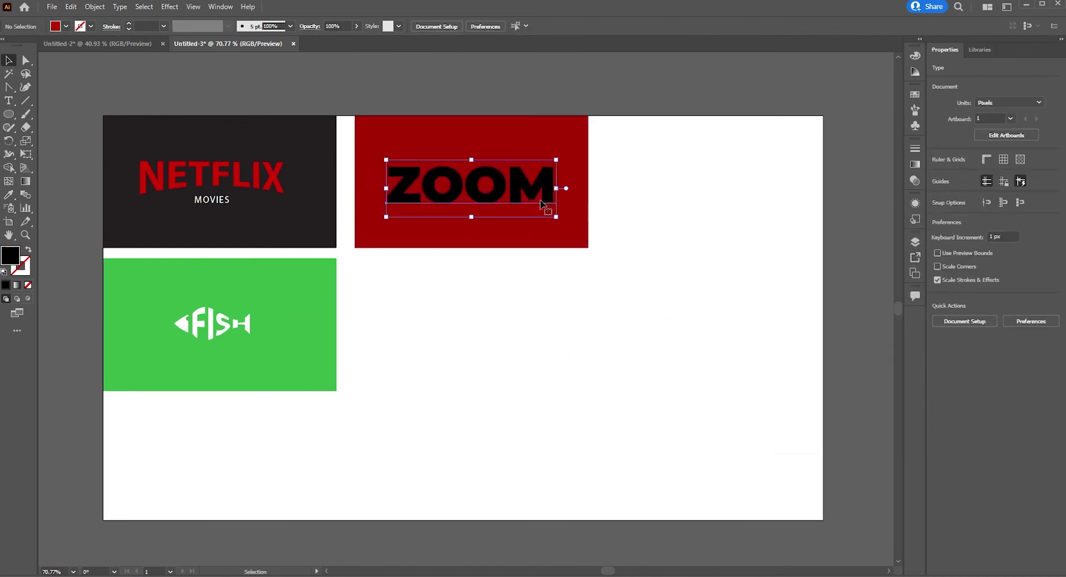
{"action": "left_click", "coordinate": [504, 361]}
{"action": "scroll", "coordinate": [555, 339], "scroll_direction": "up", "scroll_amount": 3}
{"action": "left_click_drag", "start_coordinate": [511, 291], "coordinate": [504, 280]}
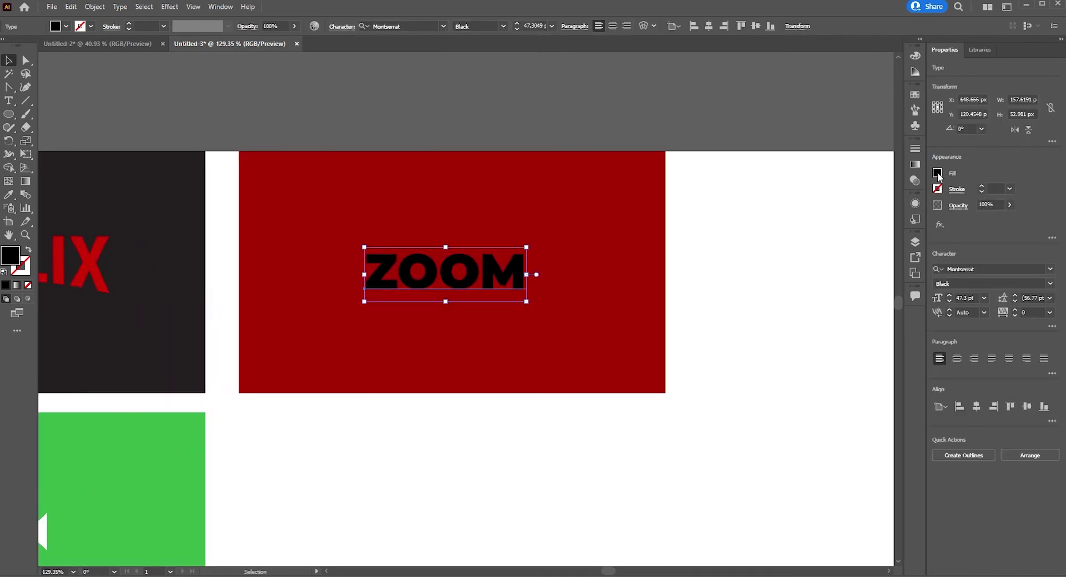
Make the ZOOM text white and give it a first FishEye envelope warp.
{"action": "left_click", "coordinate": [938, 177]}
{"action": "left_click", "coordinate": [831, 216]}
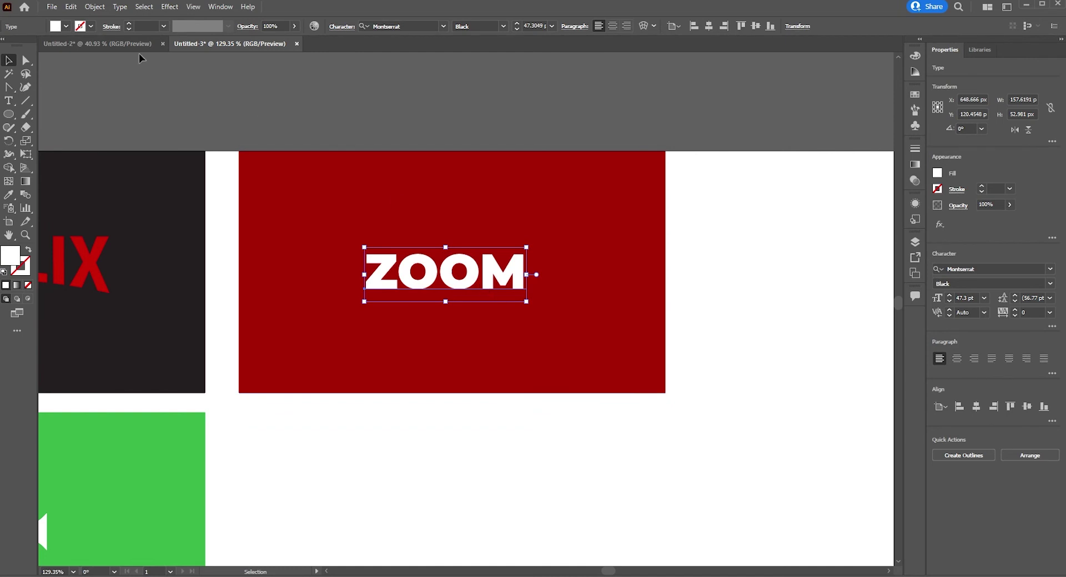
{"action": "left_click", "coordinate": [94, 6]}
{"action": "mouse_move", "coordinate": [125, 334]}
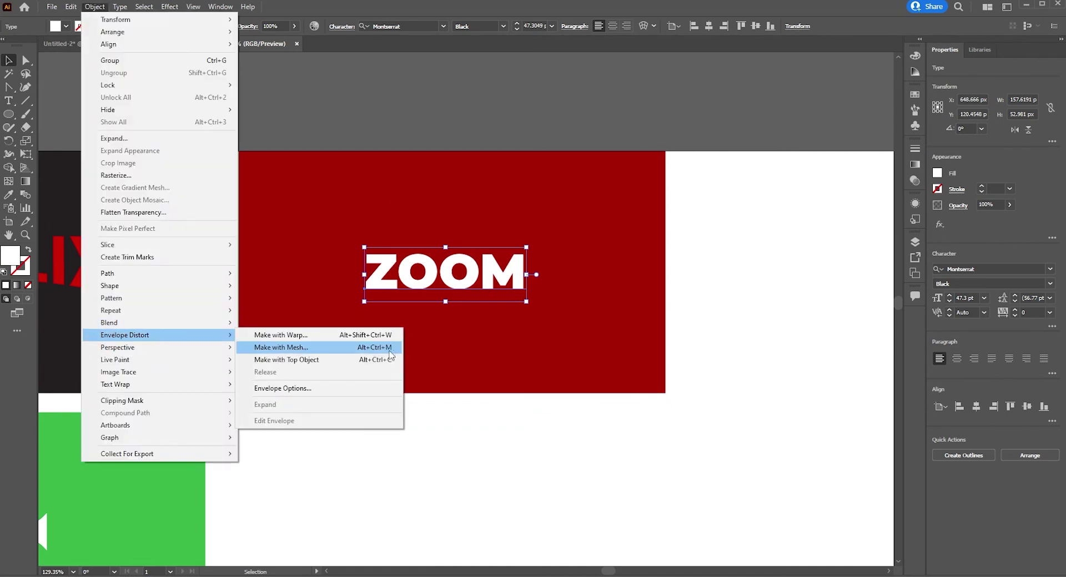
{"action": "left_click", "coordinate": [383, 335]}
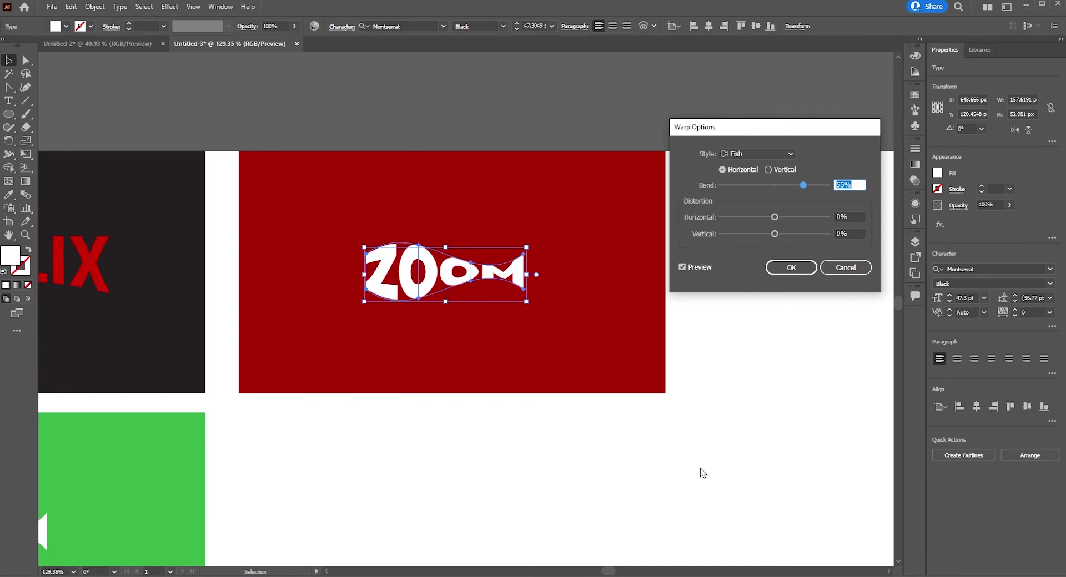
{"action": "left_click", "coordinate": [767, 155]}
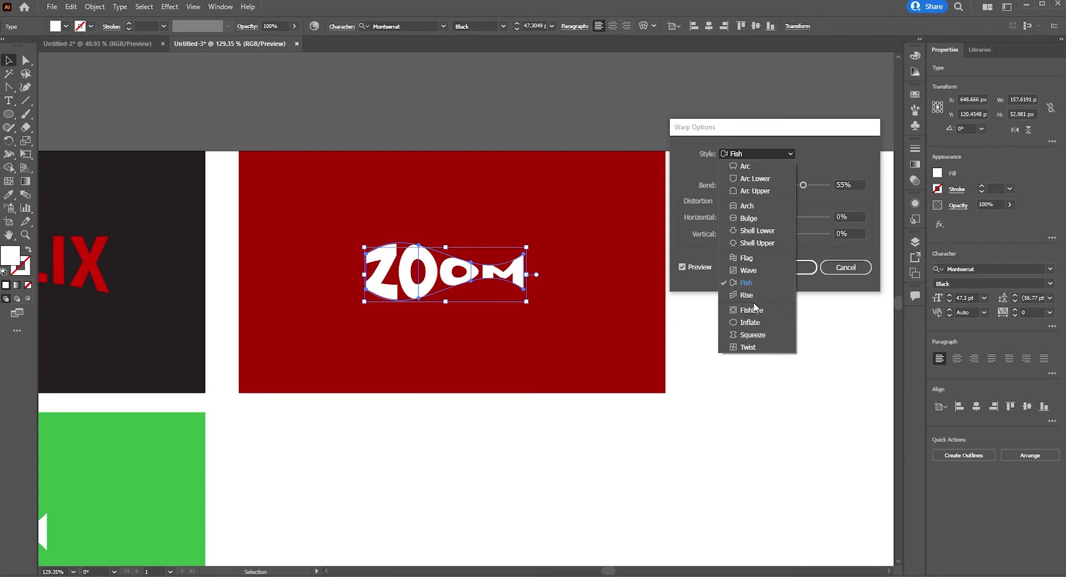
{"action": "left_click", "coordinate": [764, 314]}
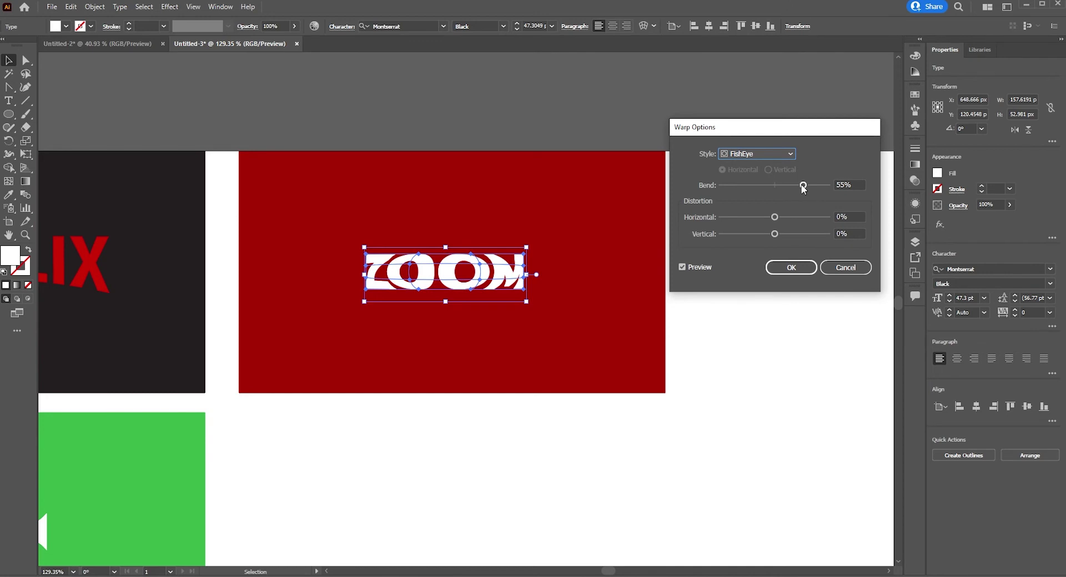
{"action": "left_click_drag", "start_coordinate": [801, 184], "coordinate": [796, 185]}
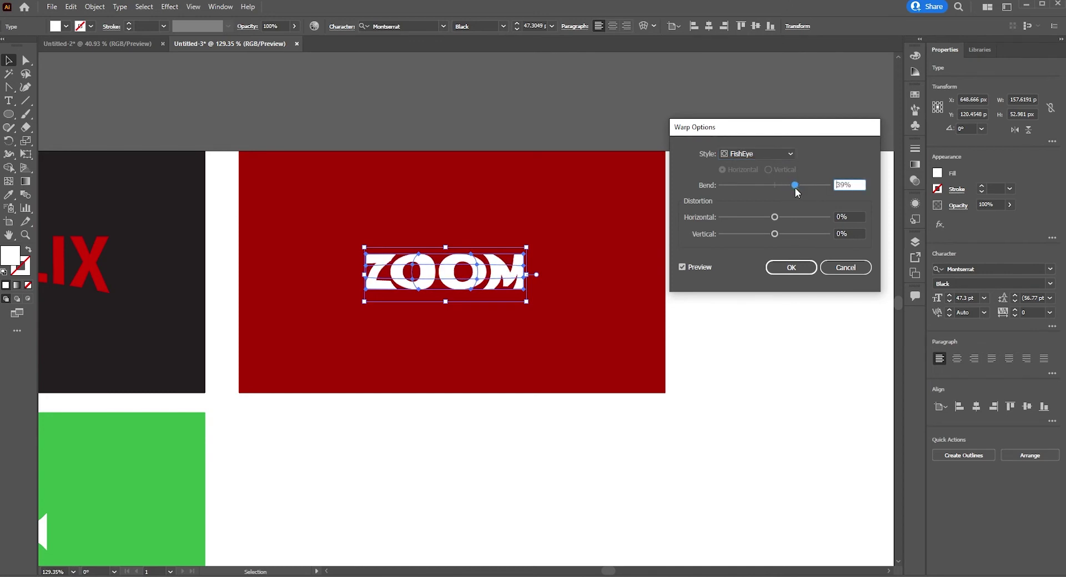
{"action": "left_click", "coordinate": [792, 268]}
{"action": "left_click", "coordinate": [405, 469]}
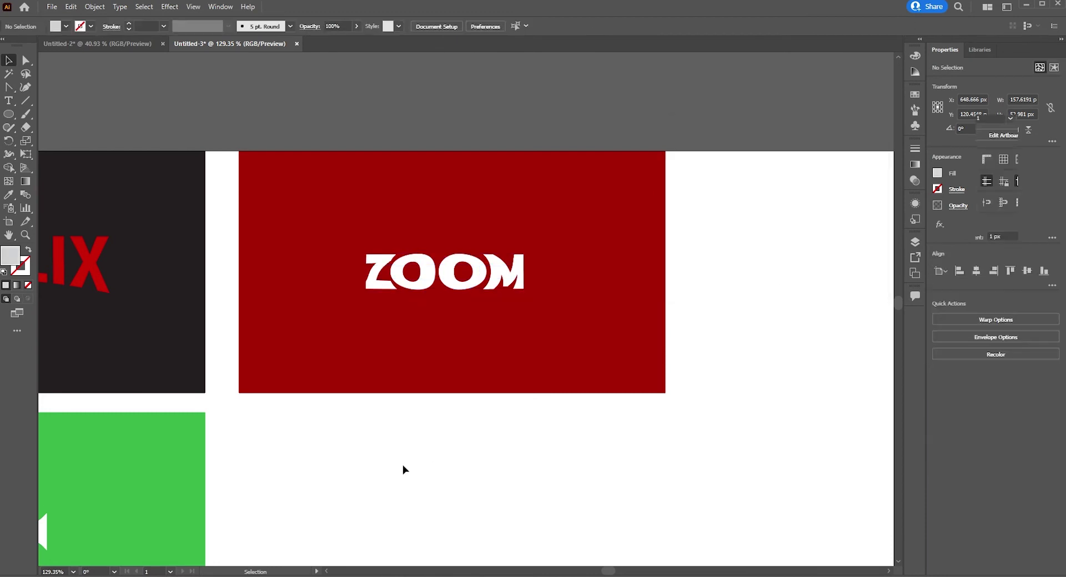
Undo and reapply the FishEye warp to ZOOM at a 23% bend, then show its appearance settings.
{"action": "key", "text": "ctrl+z"}
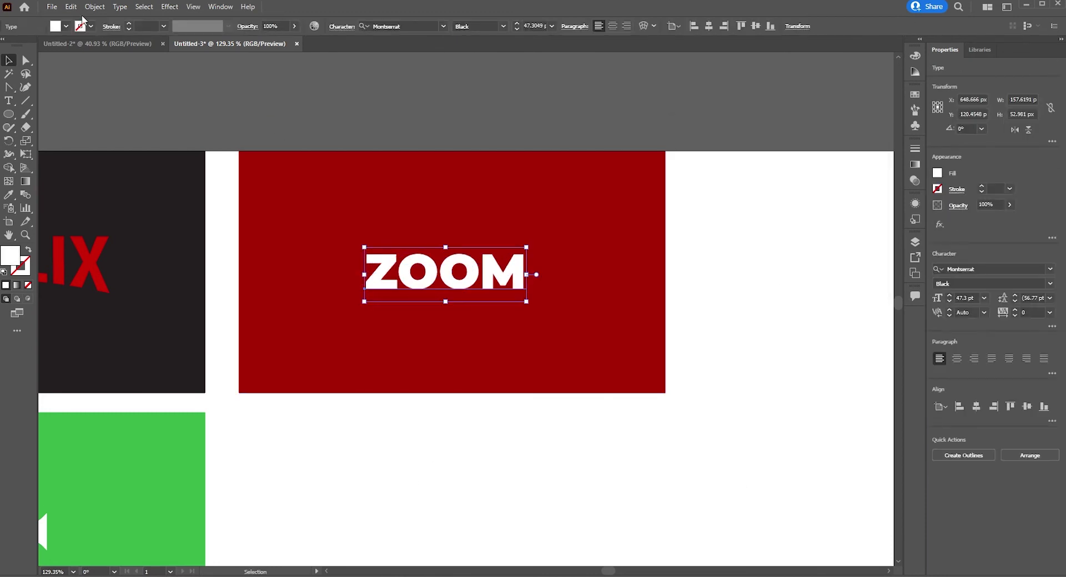
{"action": "left_click", "coordinate": [92, 5]}
{"action": "mouse_move", "coordinate": [125, 335]}
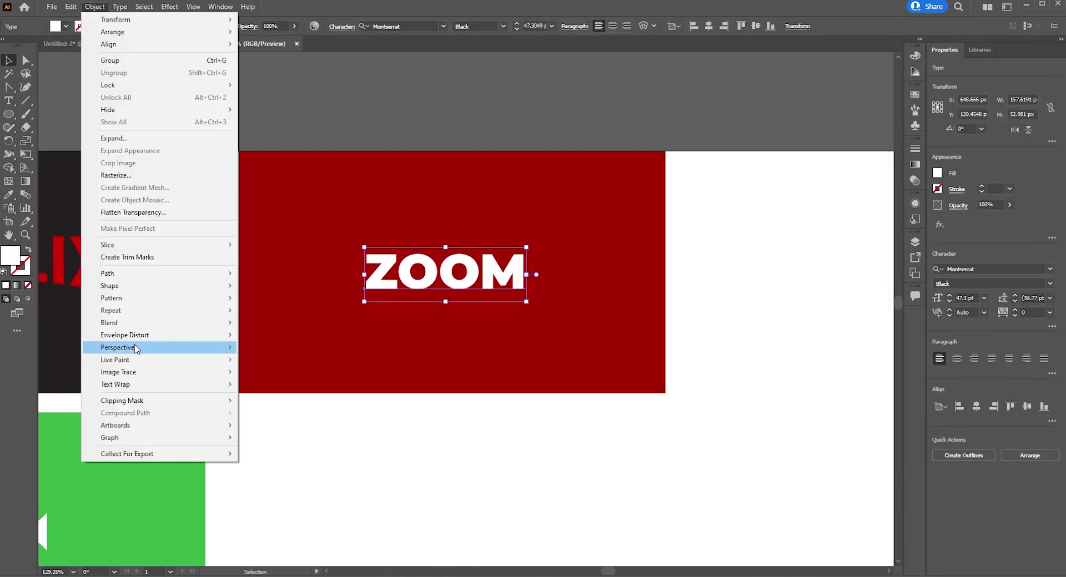
{"action": "left_click", "coordinate": [308, 340]}
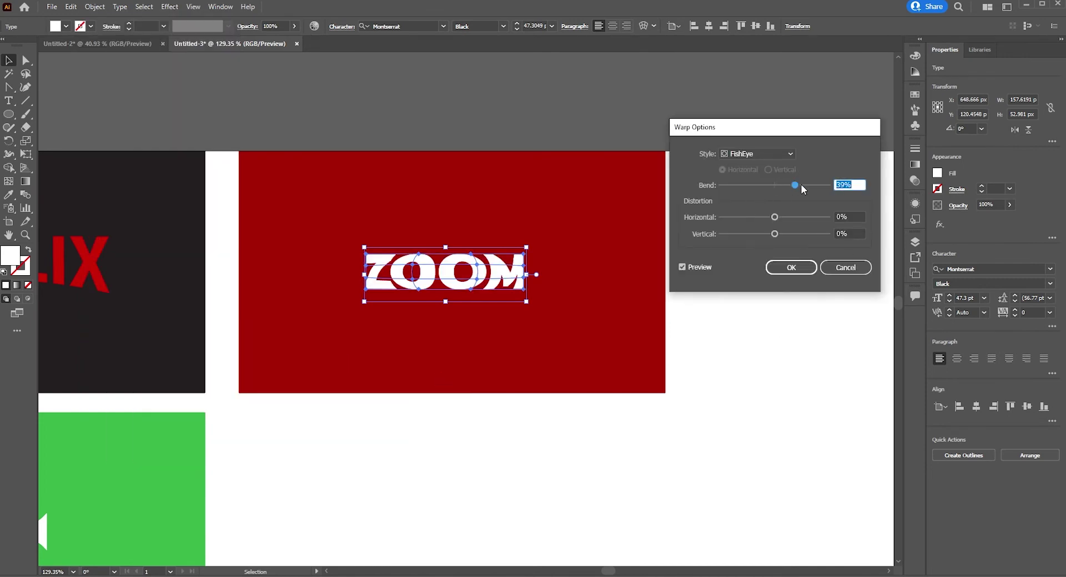
{"action": "left_click_drag", "start_coordinate": [790, 186], "coordinate": [785, 185]}
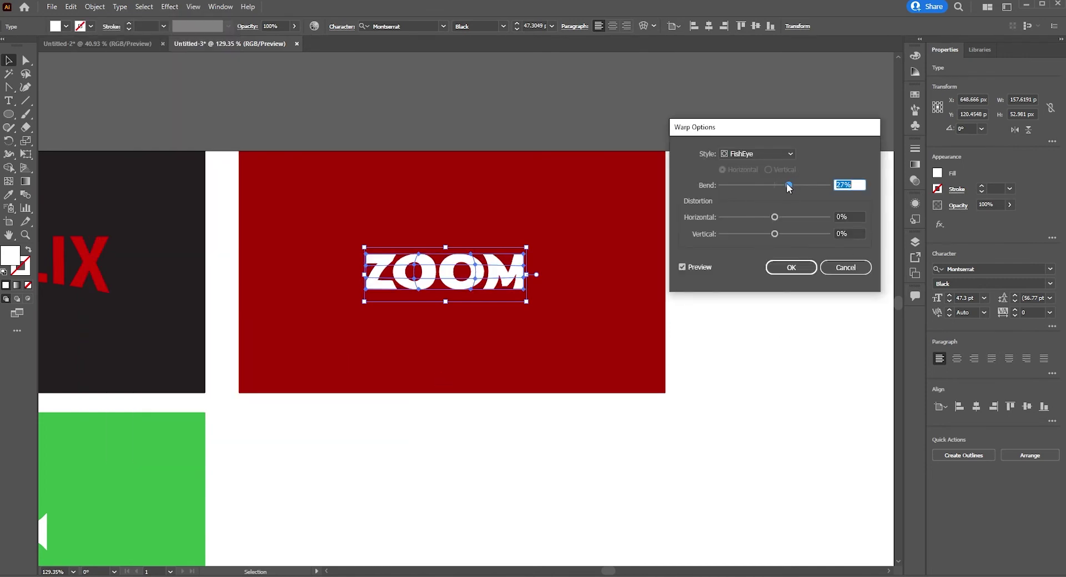
{"action": "left_click", "coordinate": [782, 269]}
{"action": "left_click", "coordinate": [699, 475]}
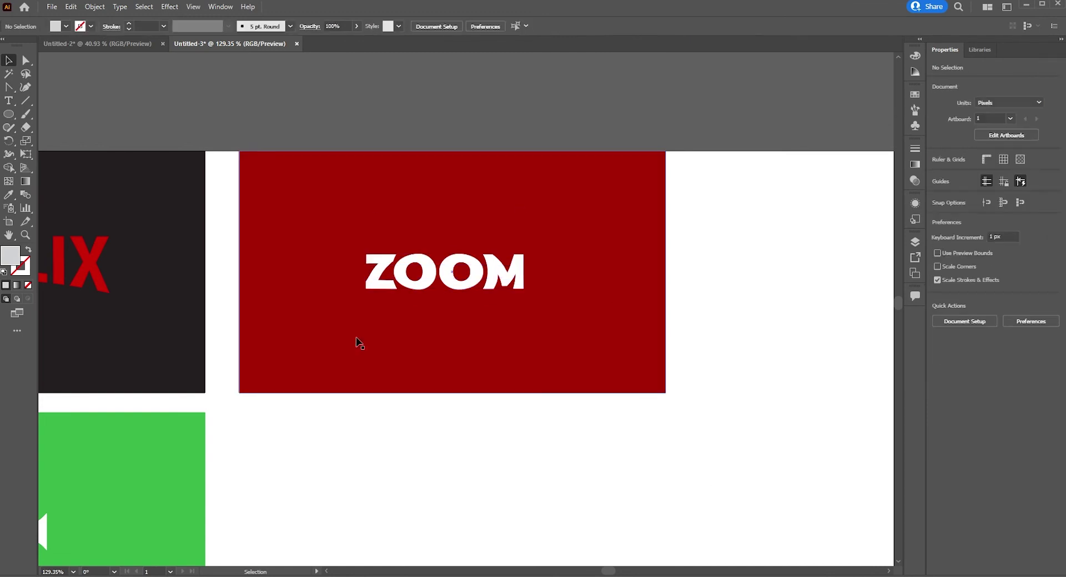
{"action": "left_click", "coordinate": [499, 274]}
{"action": "left_click", "coordinate": [914, 204]}
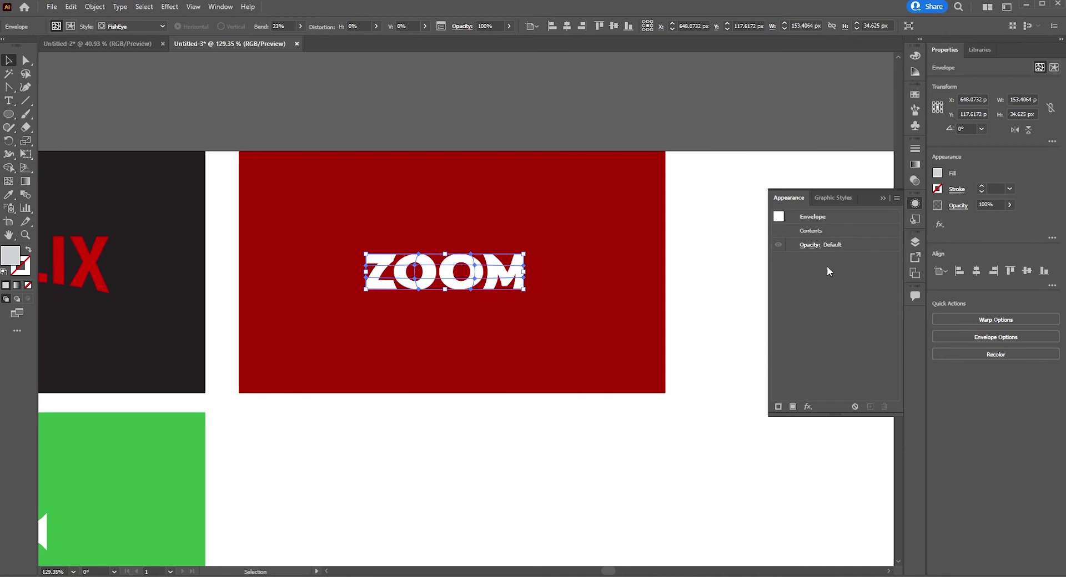
Add a new 1 pt white stroke to the warped ZOOM, moved below its fill.
{"action": "left_click", "coordinate": [807, 407]}
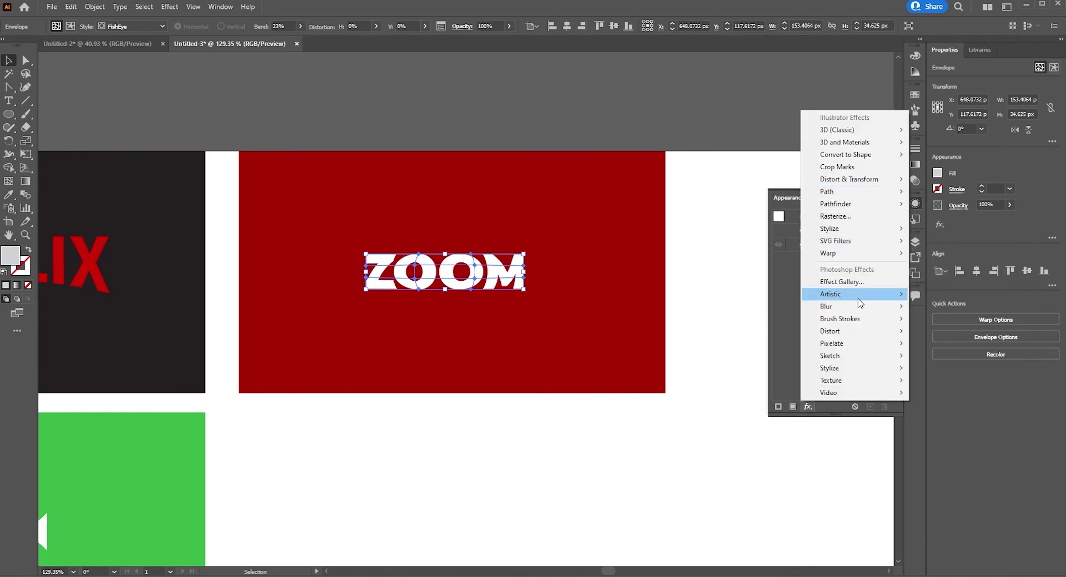
{"action": "left_click", "coordinate": [790, 361]}
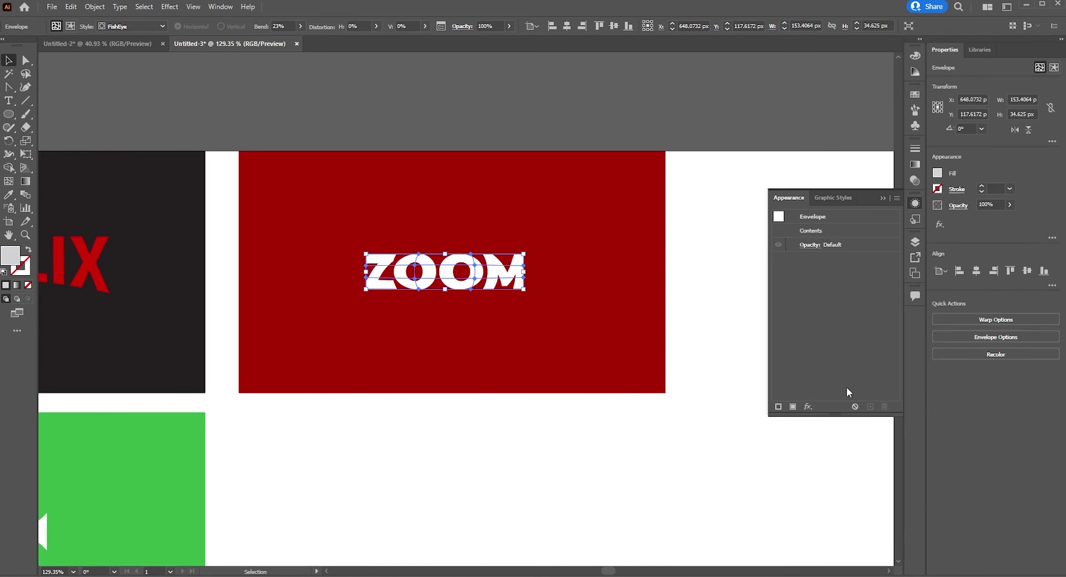
{"action": "left_click", "coordinate": [777, 409]}
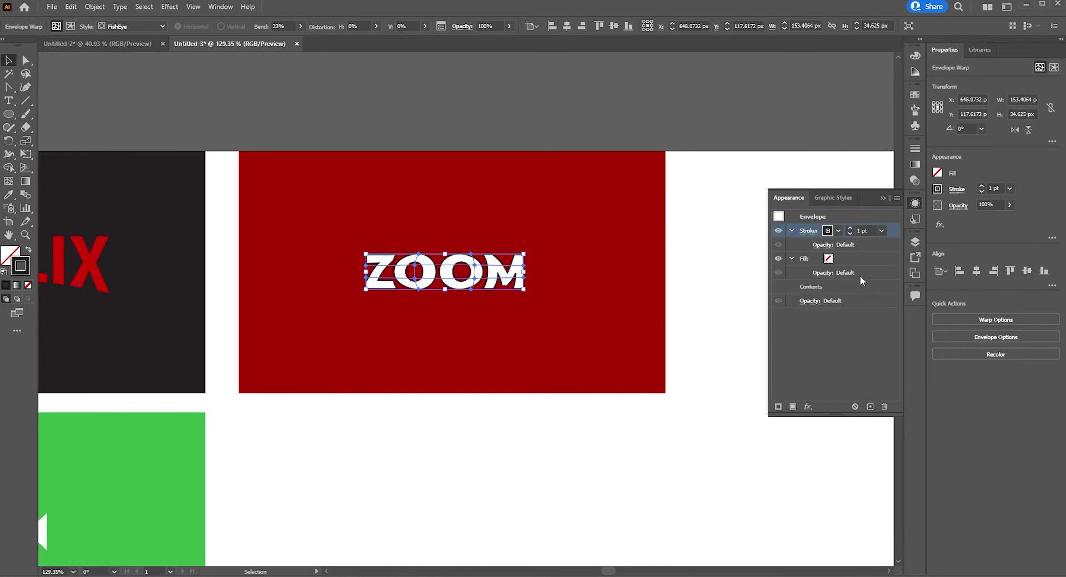
{"action": "left_click_drag", "start_coordinate": [893, 234], "coordinate": [869, 269]}
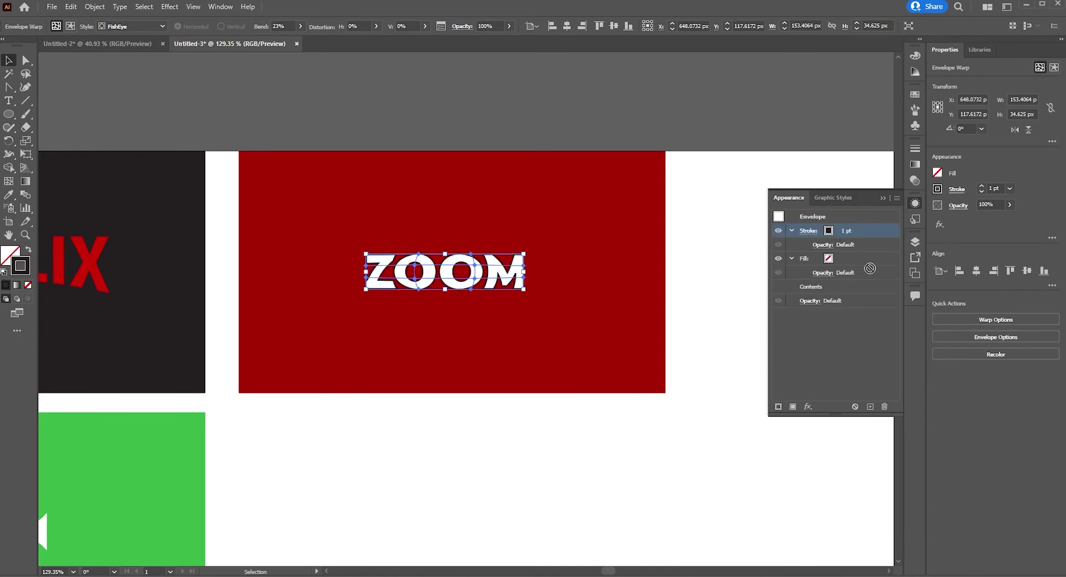
{"action": "left_click_drag", "start_coordinate": [849, 261], "coordinate": [849, 280]}
{"action": "left_click", "coordinate": [838, 264]}
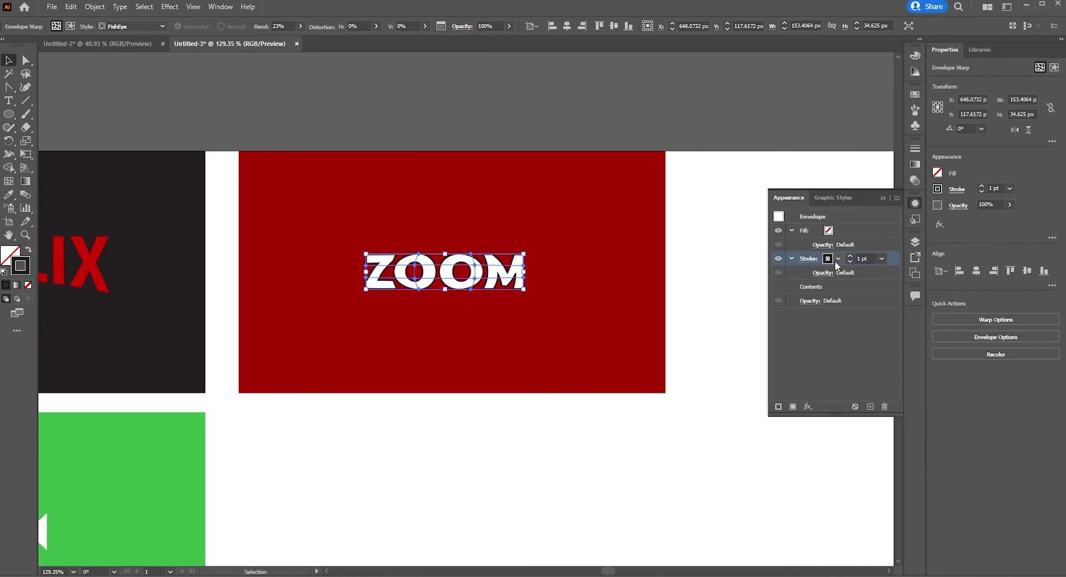
{"action": "left_click", "coordinate": [837, 258]}
{"action": "left_click", "coordinate": [735, 279]}
{"action": "left_click", "coordinate": [833, 364]}
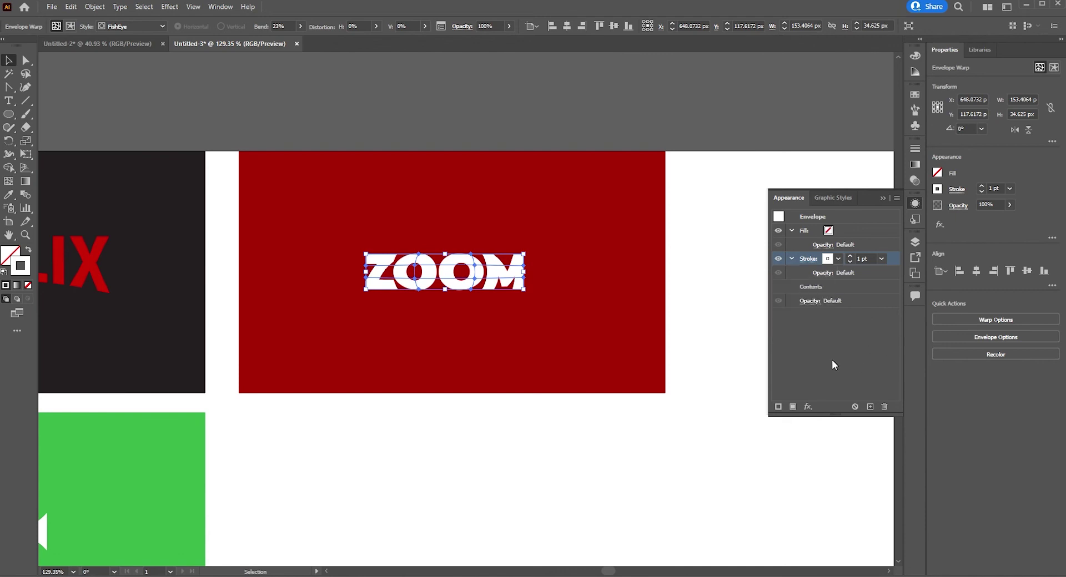
{"action": "left_click", "coordinate": [808, 406]}
{"action": "mouse_move", "coordinate": [848, 179]}
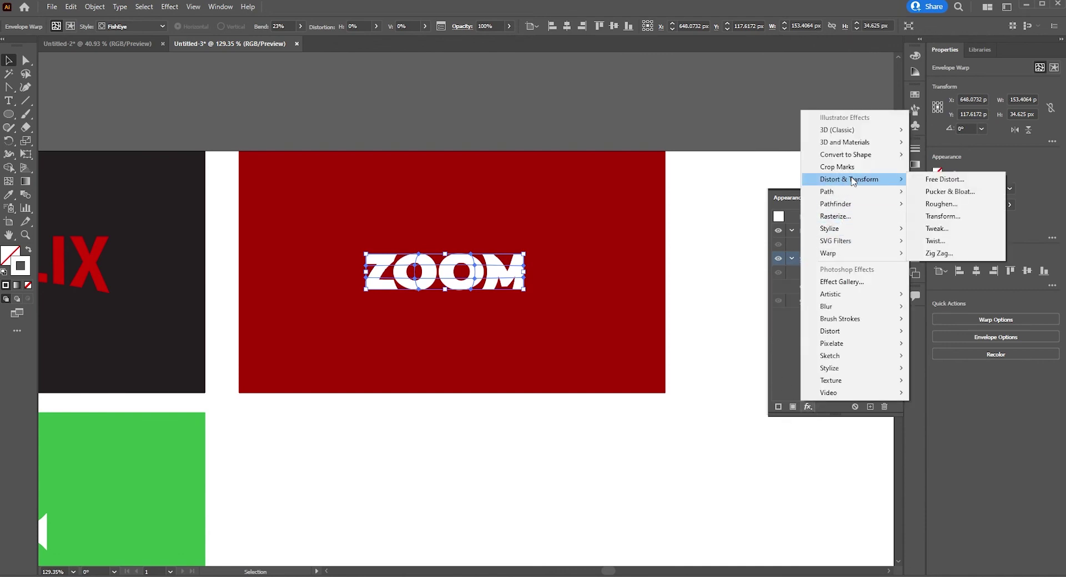
Add a Transform effect to ZOOM's stroke: move 2 px / 2 px, scale 104% × 107%.
{"action": "left_click", "coordinate": [952, 217]}
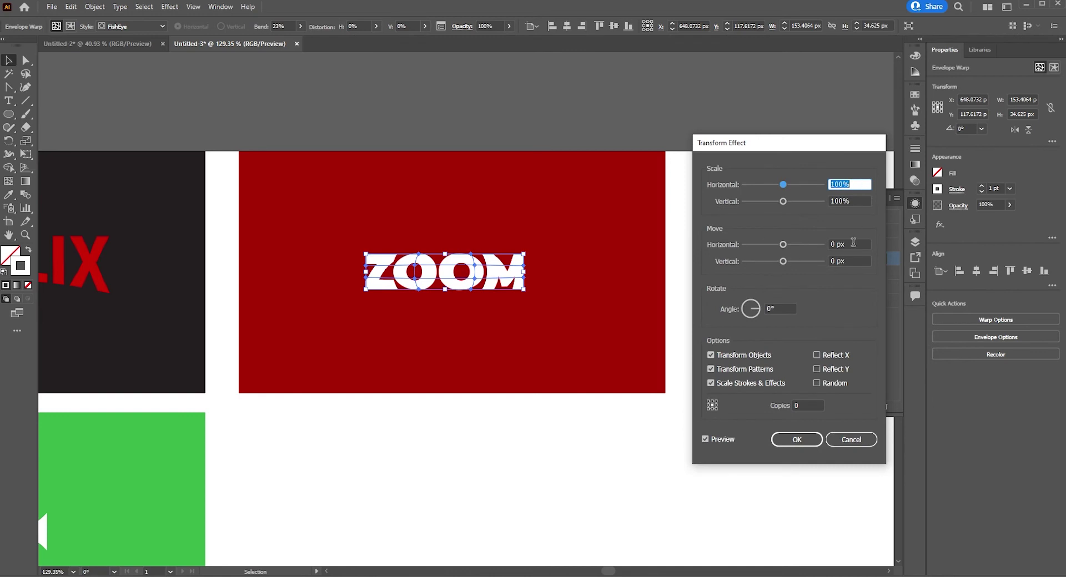
{"action": "left_click", "coordinate": [853, 243]}
{"action": "key", "text": "Up"}
{"action": "key", "text": "Up"}
{"action": "left_click", "coordinate": [860, 258]}
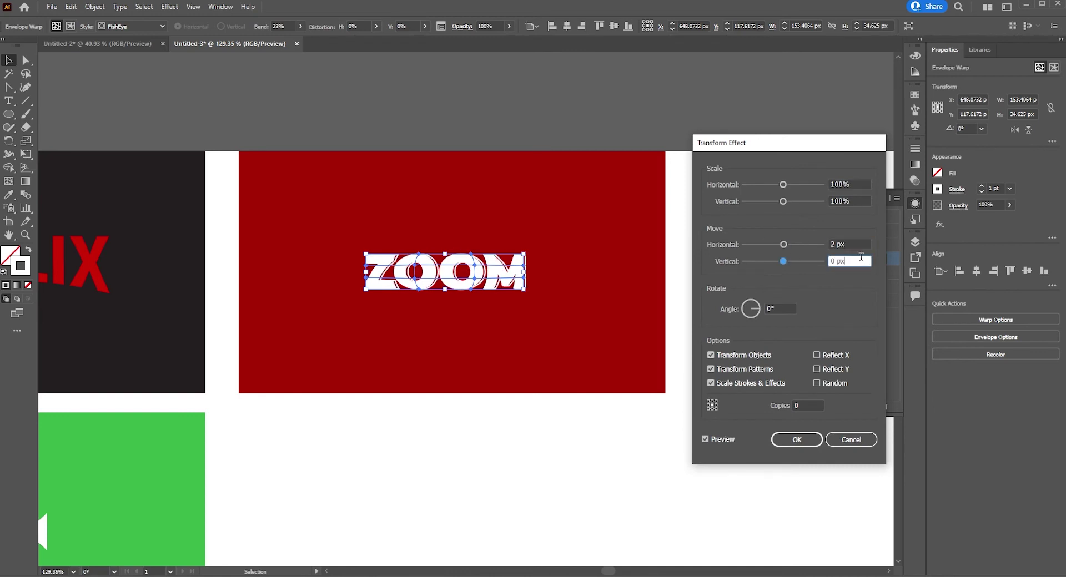
{"action": "key", "text": "Up"}
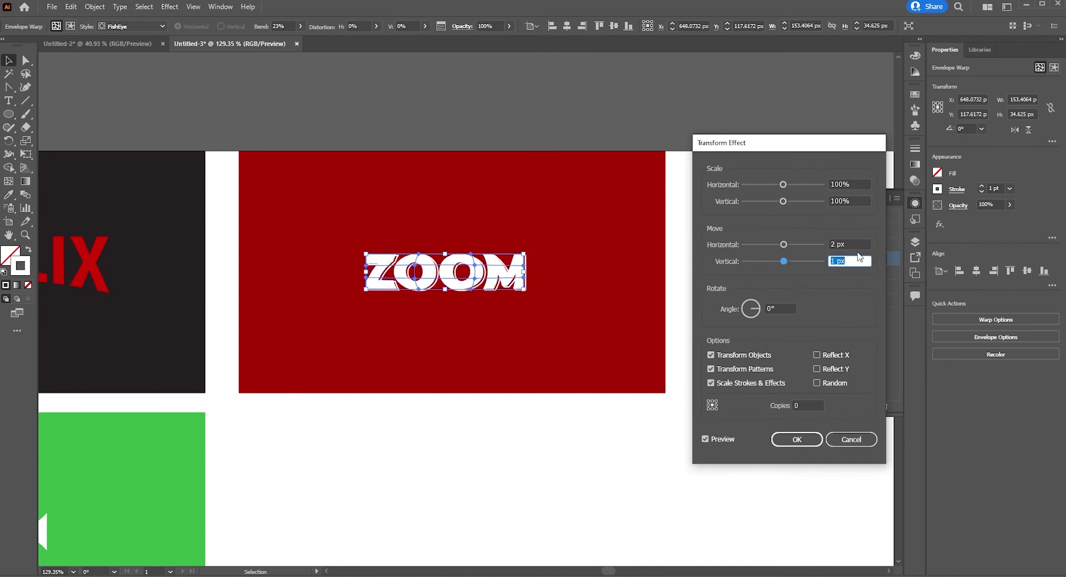
{"action": "key", "text": "Up"}
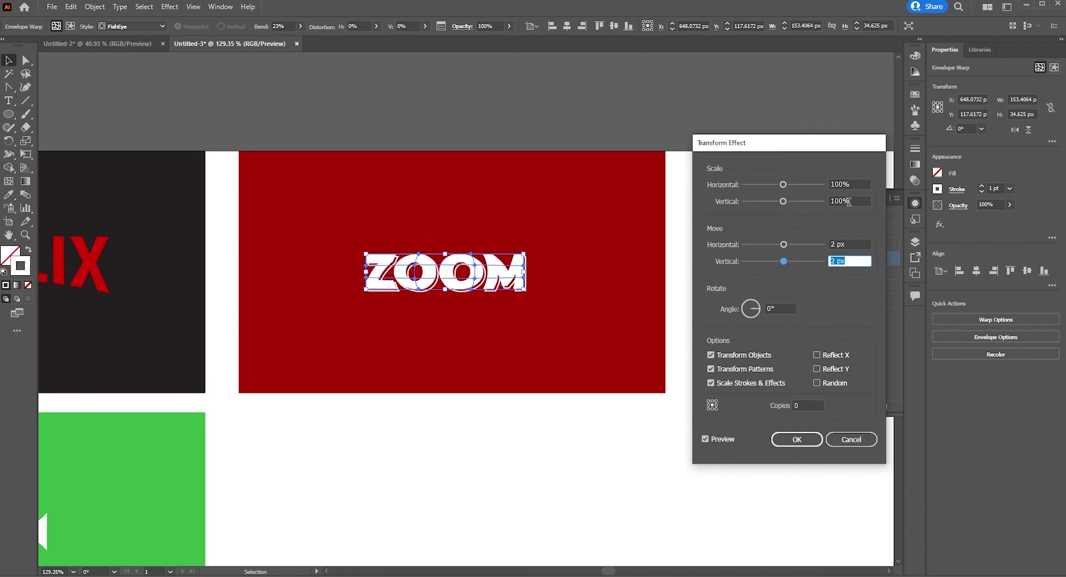
{"action": "left_click", "coordinate": [856, 185]}
{"action": "key", "text": "Up"}
{"action": "key", "text": "Up"}
{"action": "key", "text": "Up"}
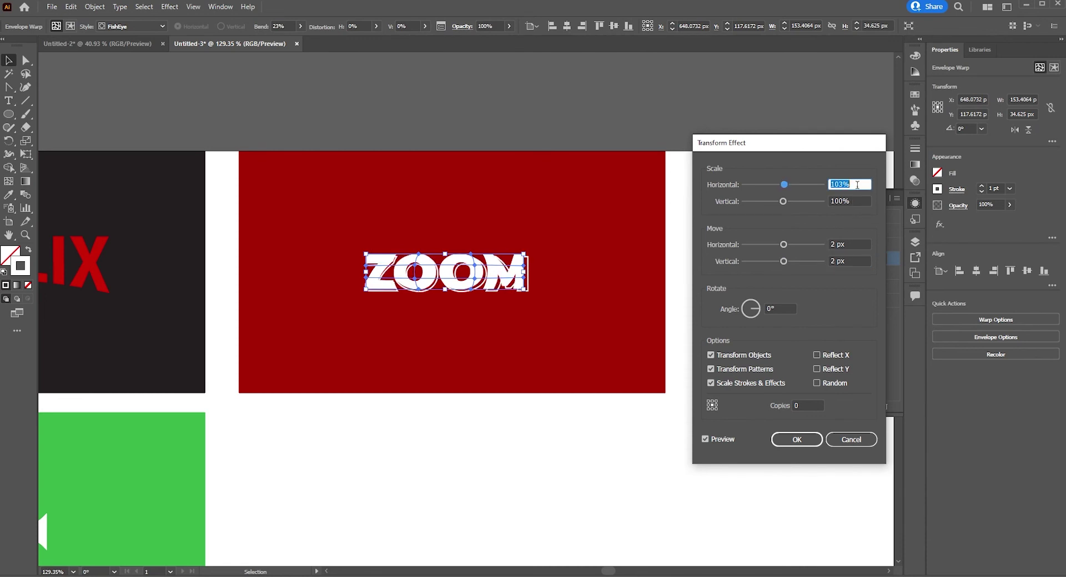
{"action": "left_click", "coordinate": [854, 200]}
{"action": "key", "text": "Up"}
{"action": "key", "text": "Up"}
{"action": "key", "text": "Up"}
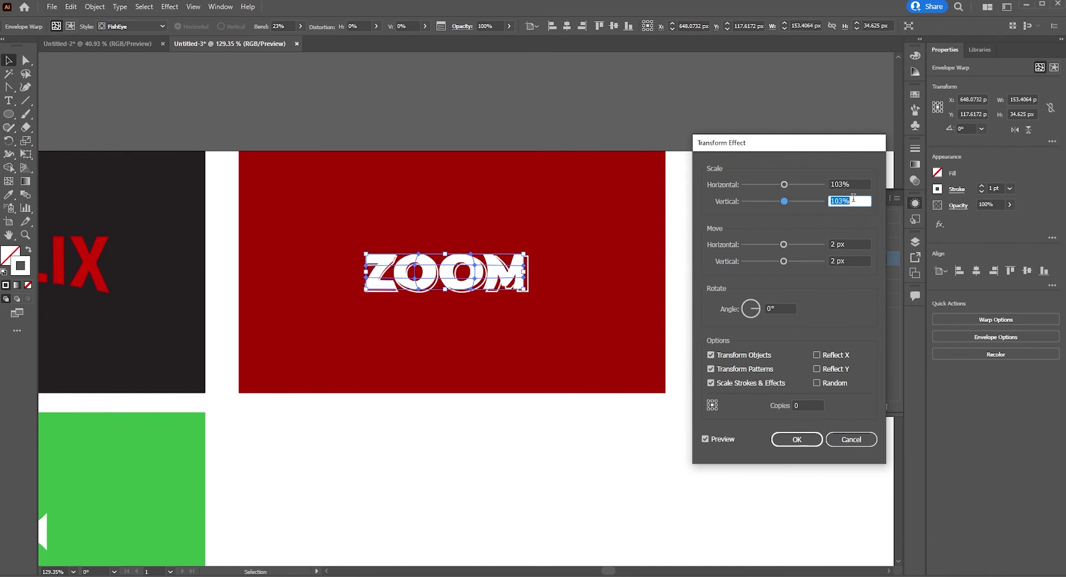
{"action": "key", "text": "Up"}
{"action": "left_click", "coordinate": [857, 184]}
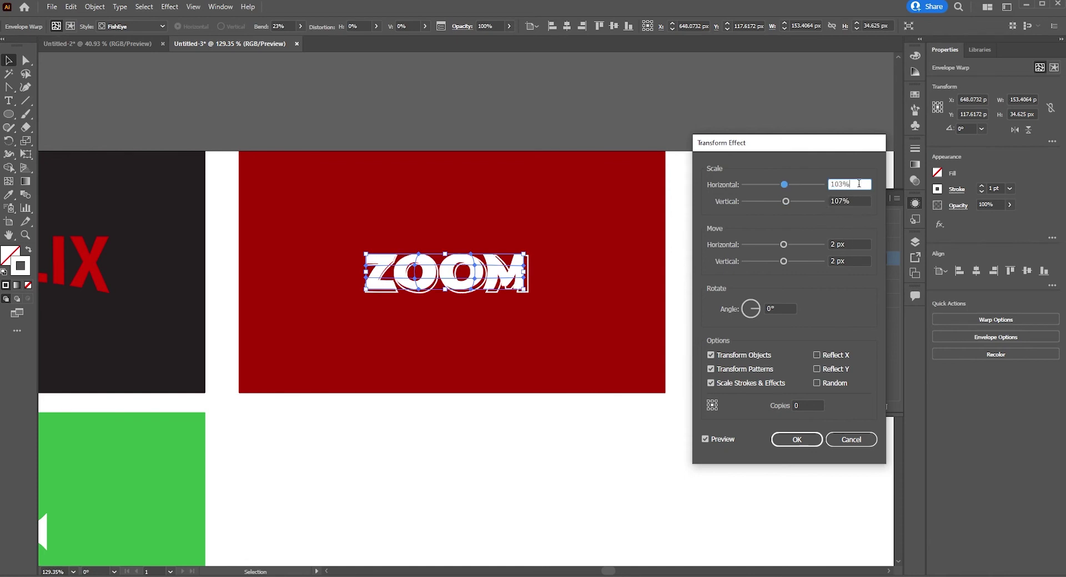
{"action": "key", "text": "Up"}
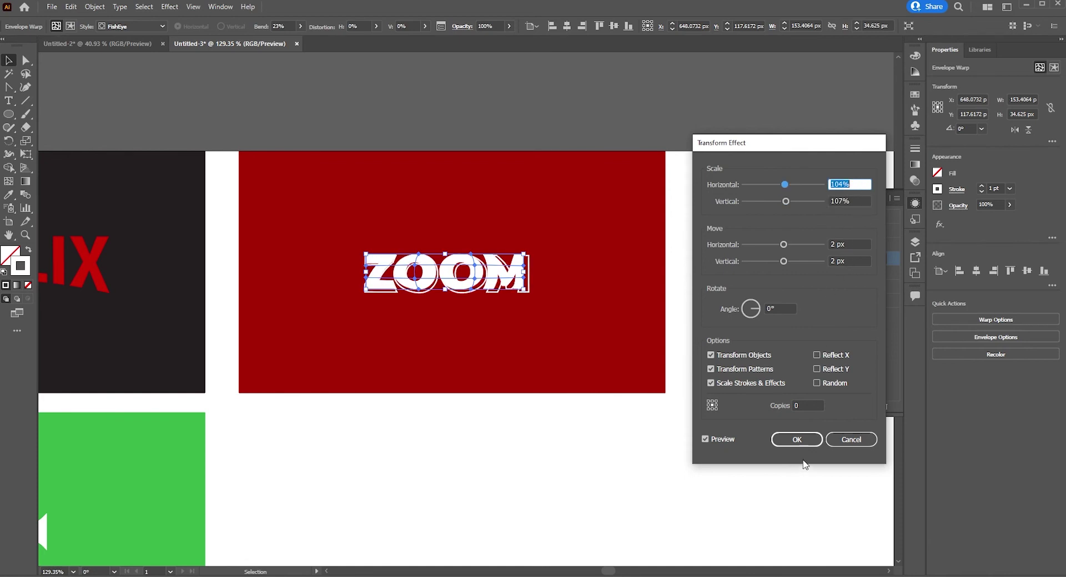
{"action": "left_click", "coordinate": [811, 439]}
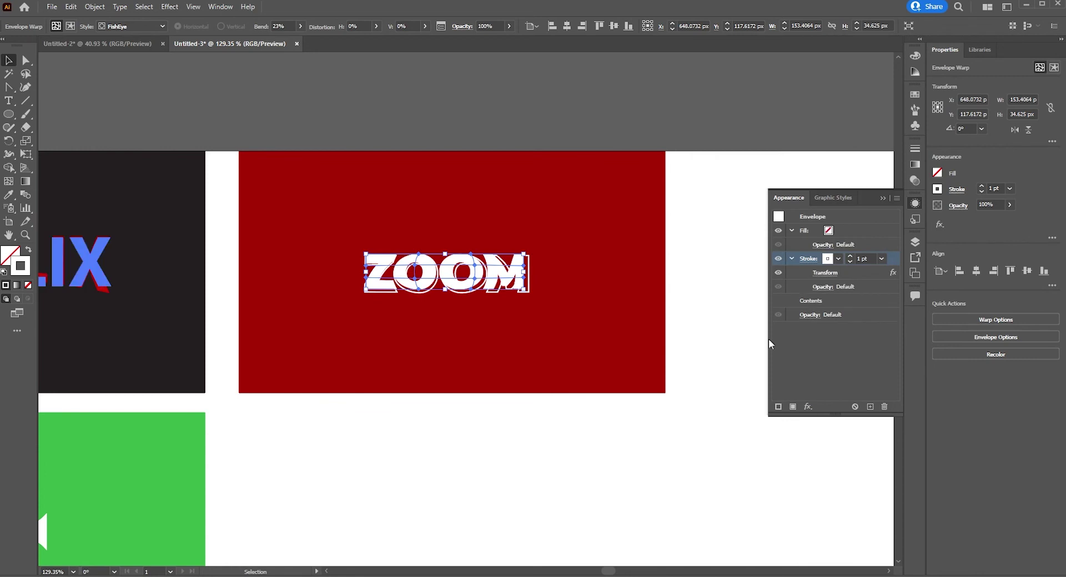
Resize the ZOOM text slightly and deselect it.
{"action": "left_click", "coordinate": [879, 201]}
{"action": "left_click", "coordinate": [777, 283]}
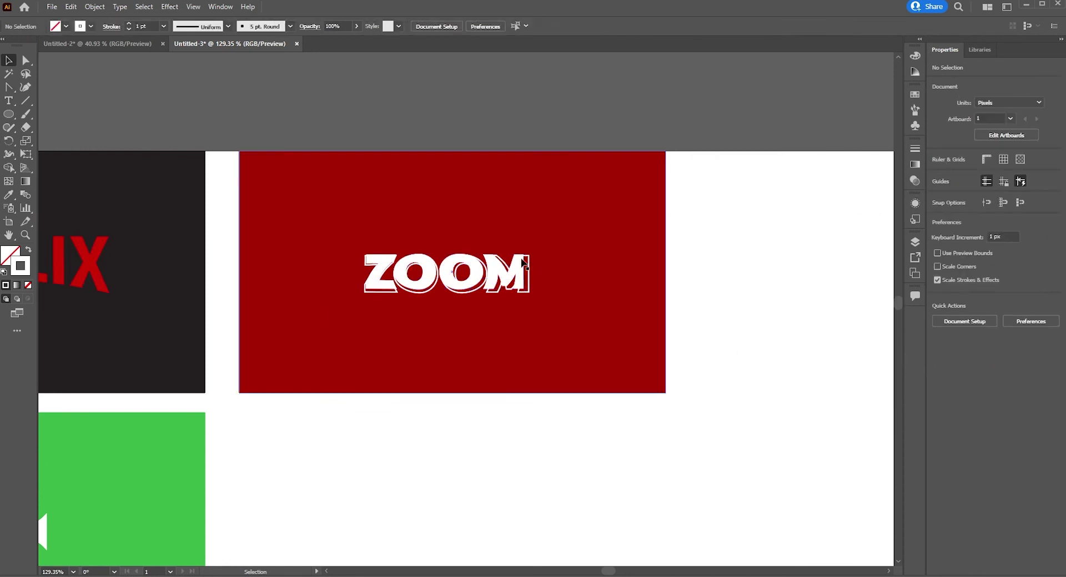
{"action": "left_click", "coordinate": [516, 280]}
{"action": "left_click_drag", "start_coordinate": [528, 292], "coordinate": [521, 290]}
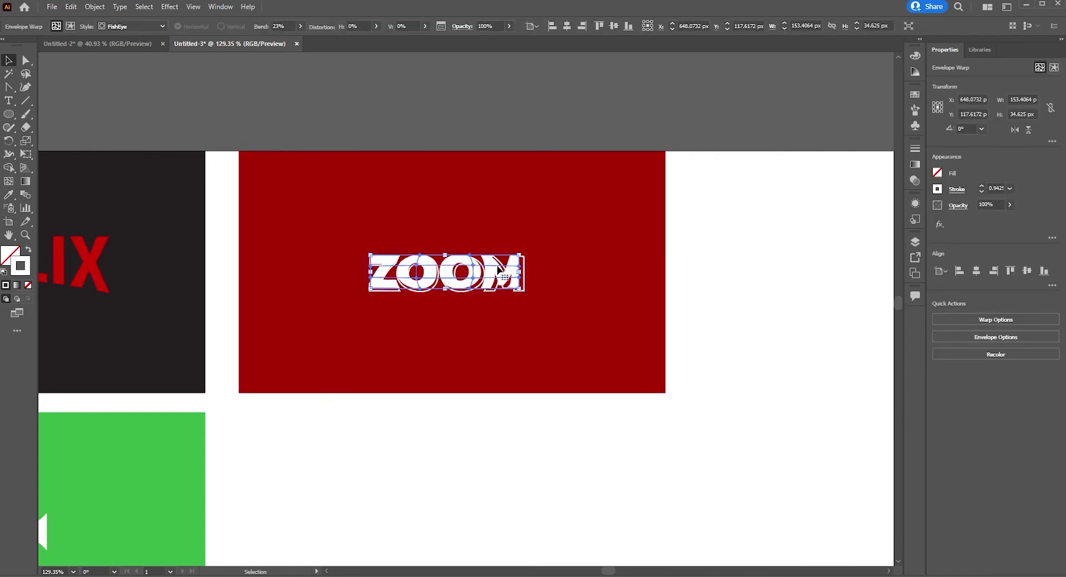
{"action": "left_click", "coordinate": [59, 112]}
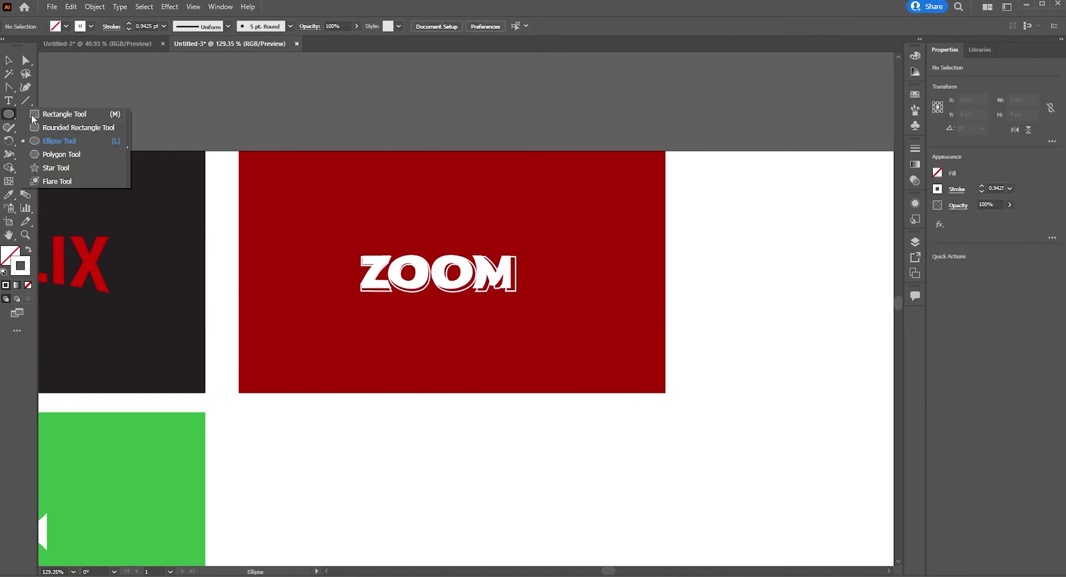
Draw a square right of ZOOM with a black fill and no stroke.
{"action": "left_click_drag", "start_coordinate": [17, 115], "coordinate": [61, 112]}
{"action": "scroll", "coordinate": [488, 276], "scroll_direction": "up", "scroll_amount": 3, "text": "alt"}
{"action": "left_click_drag", "start_coordinate": [560, 239], "coordinate": [627, 305]}
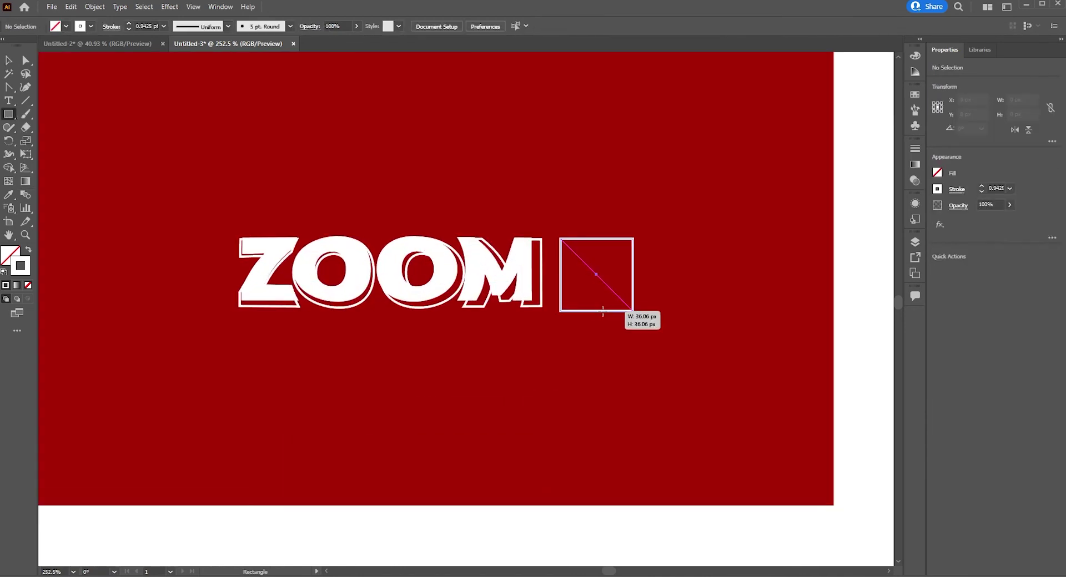
{"action": "left_click", "coordinate": [937, 173]}
{"action": "left_click", "coordinate": [839, 217]}
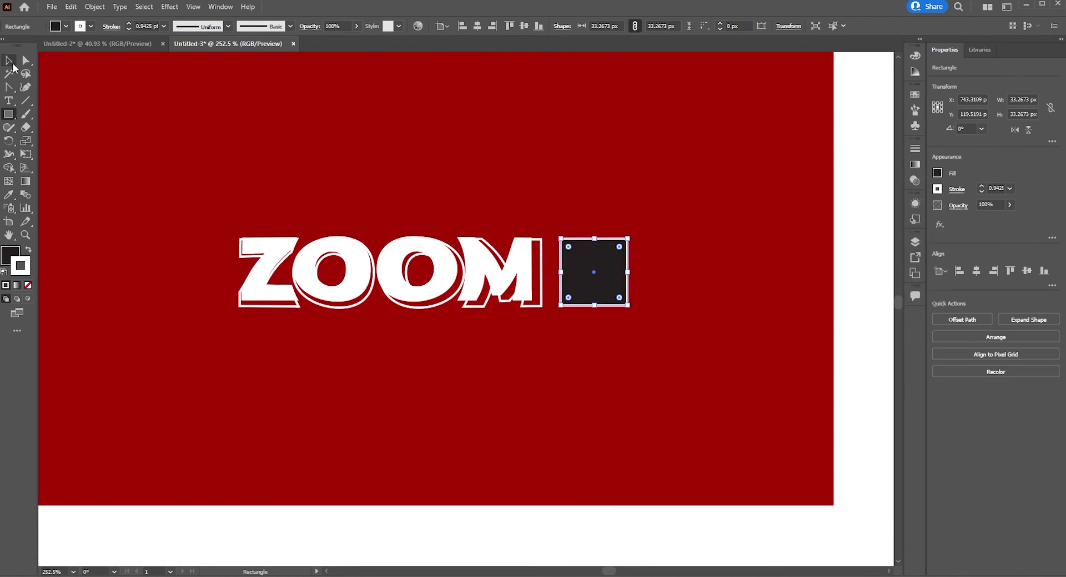
{"action": "left_click", "coordinate": [915, 180]}
{"action": "left_click", "coordinate": [815, 229]}
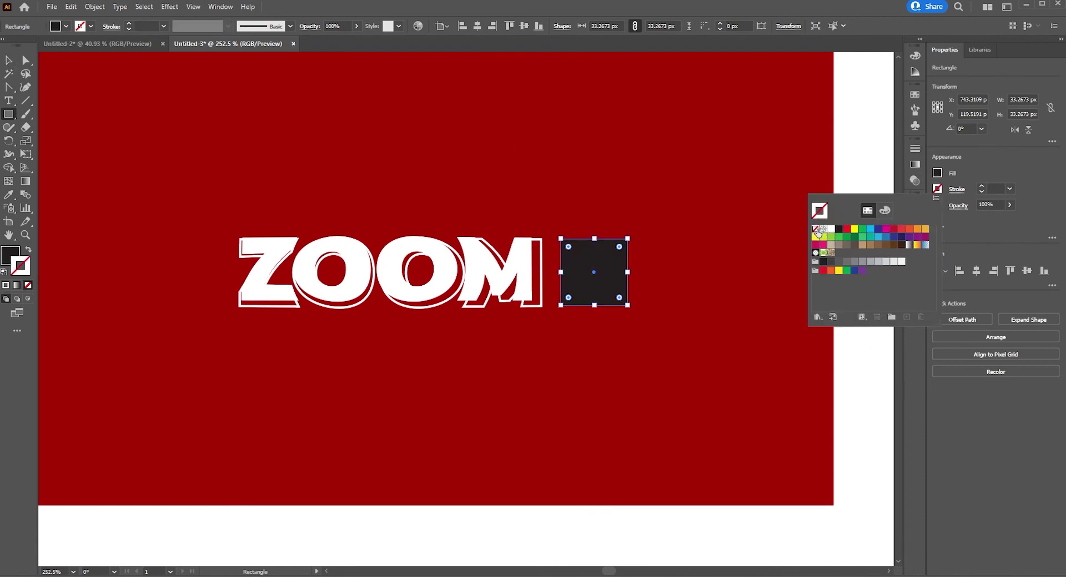
Type 'TV' and scale it up into the black square.
{"action": "left_click", "coordinate": [97, 355]}
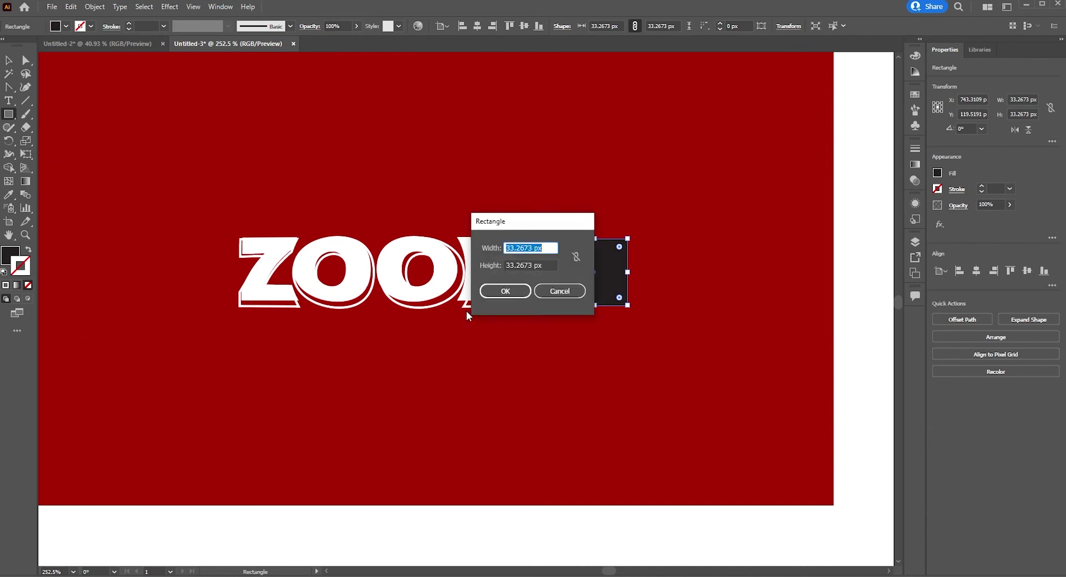
{"action": "left_click", "coordinate": [563, 288]}
{"action": "left_click", "coordinate": [9, 101]}
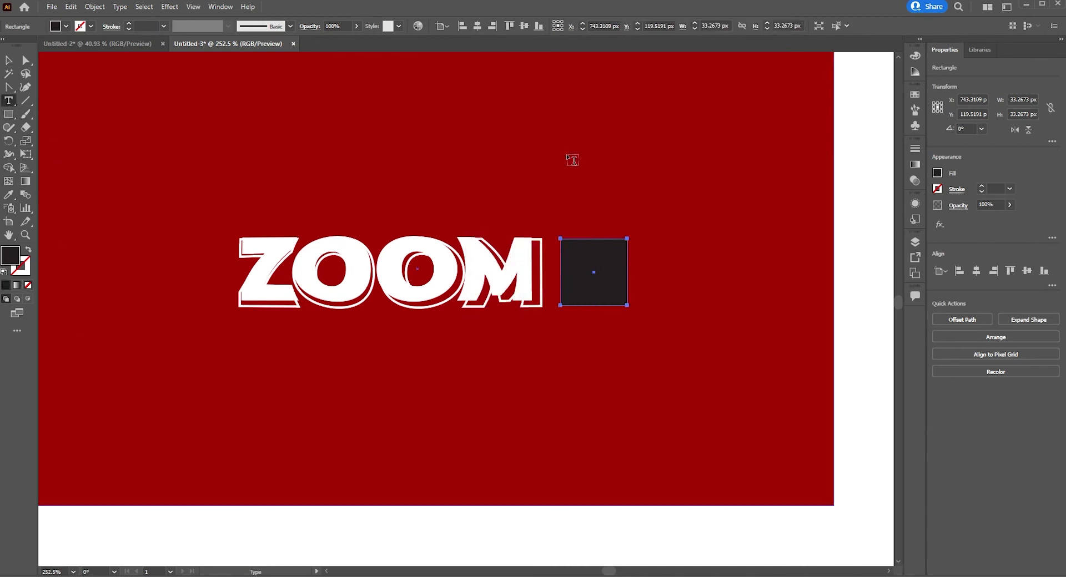
{"action": "left_click", "coordinate": [567, 156]}
{"action": "type", "text": "TV"}
{"action": "key", "text": "Escape"}
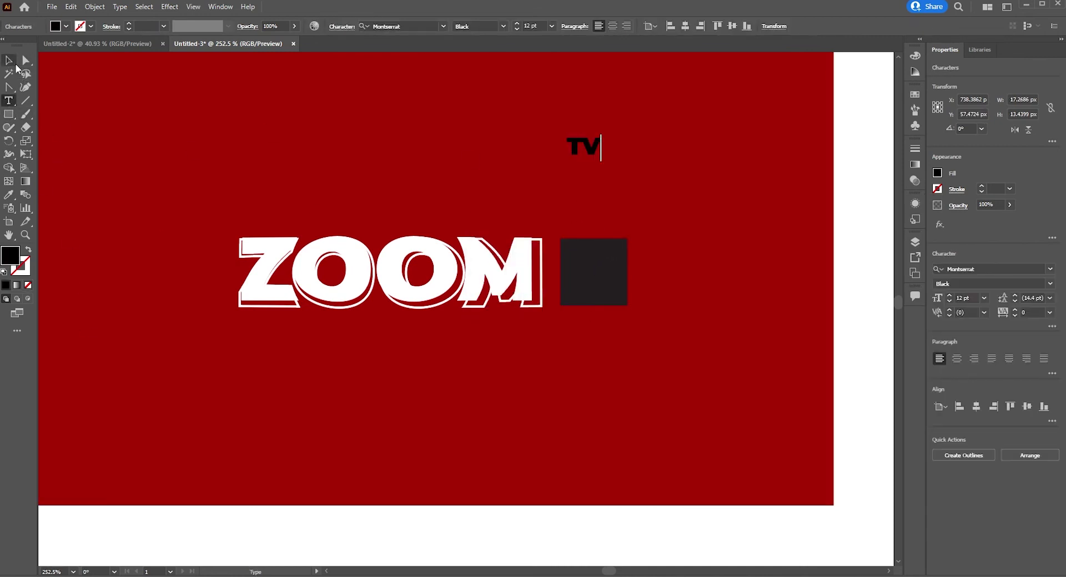
{"action": "left_click_drag", "start_coordinate": [612, 175], "coordinate": [610, 284]}
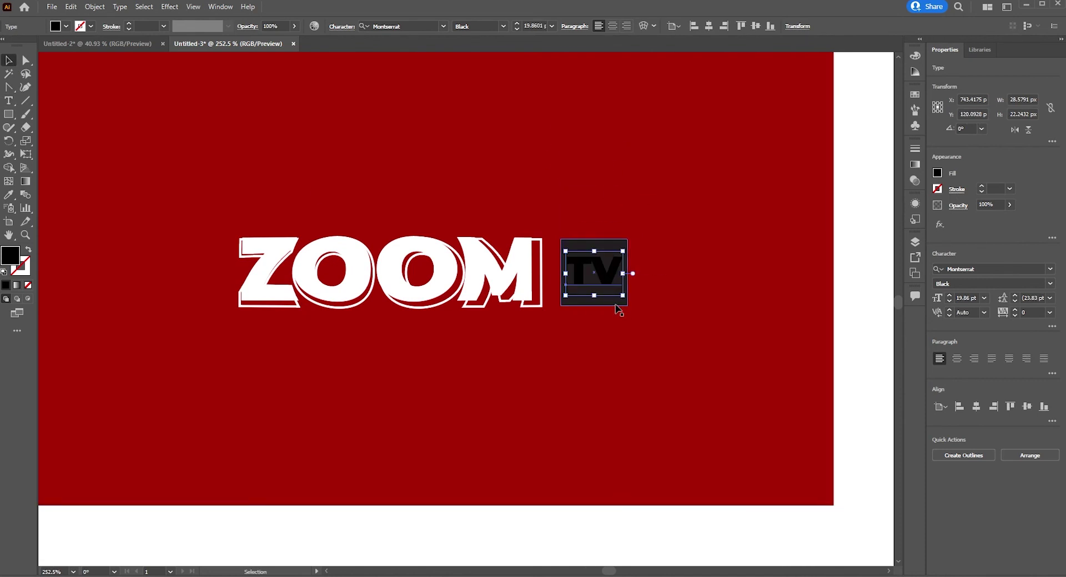
Eyedropper the black onto the square and make the TV text white.
{"action": "left_click", "coordinate": [621, 304]}
{"action": "key", "text": "i"}
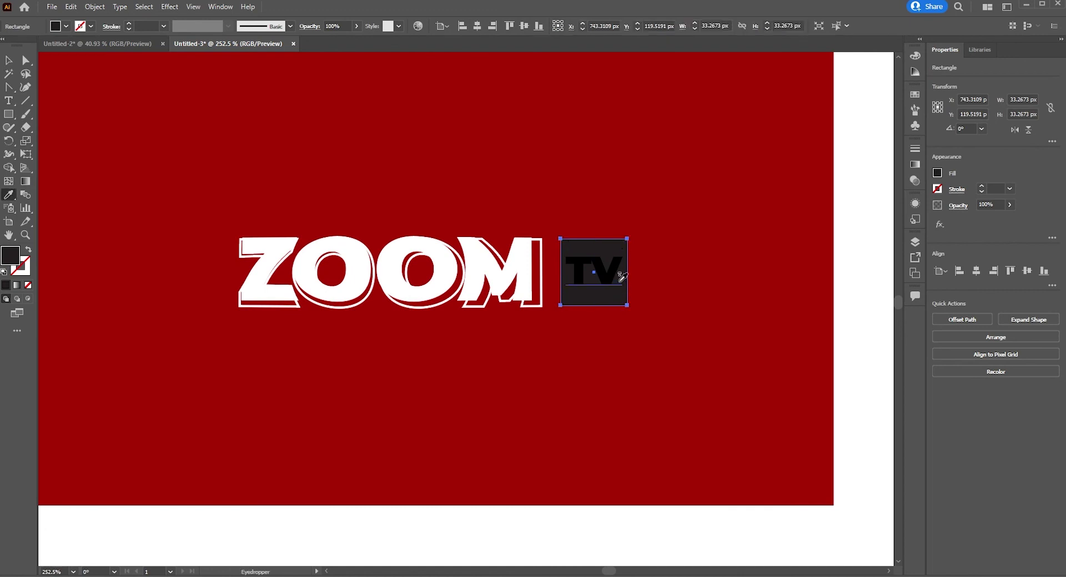
{"action": "left_click", "coordinate": [614, 278]}
{"action": "key", "text": "v"}
{"action": "left_click", "coordinate": [607, 285]}
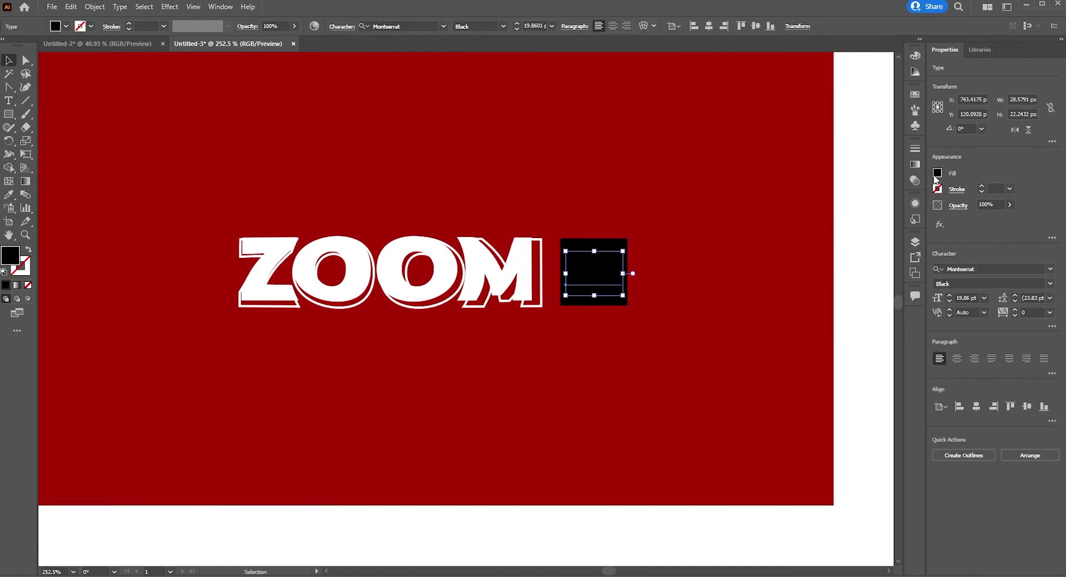
{"action": "left_click", "coordinate": [937, 173]}
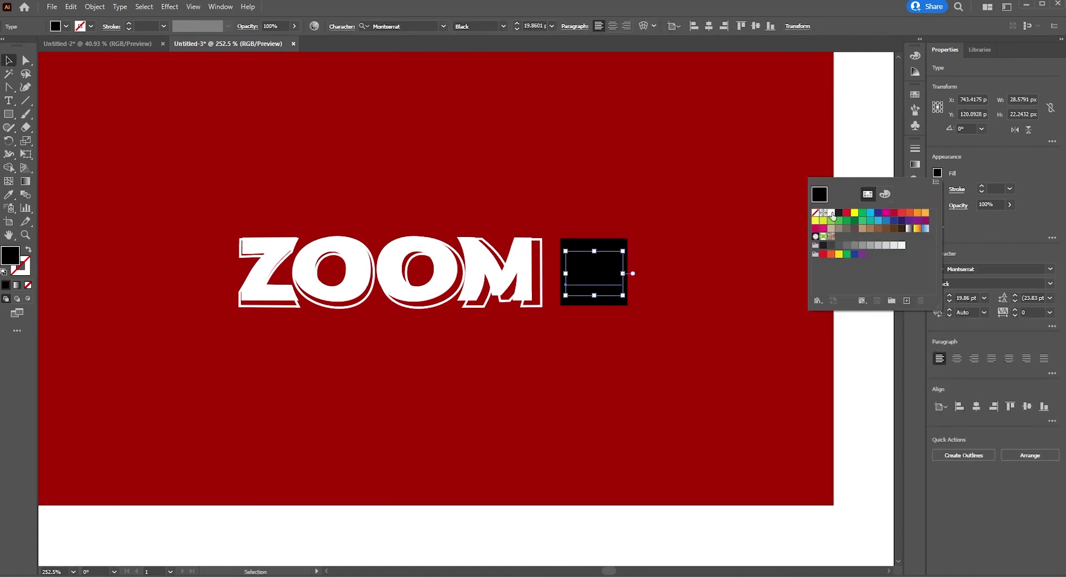
{"action": "left_click", "coordinate": [831, 213]}
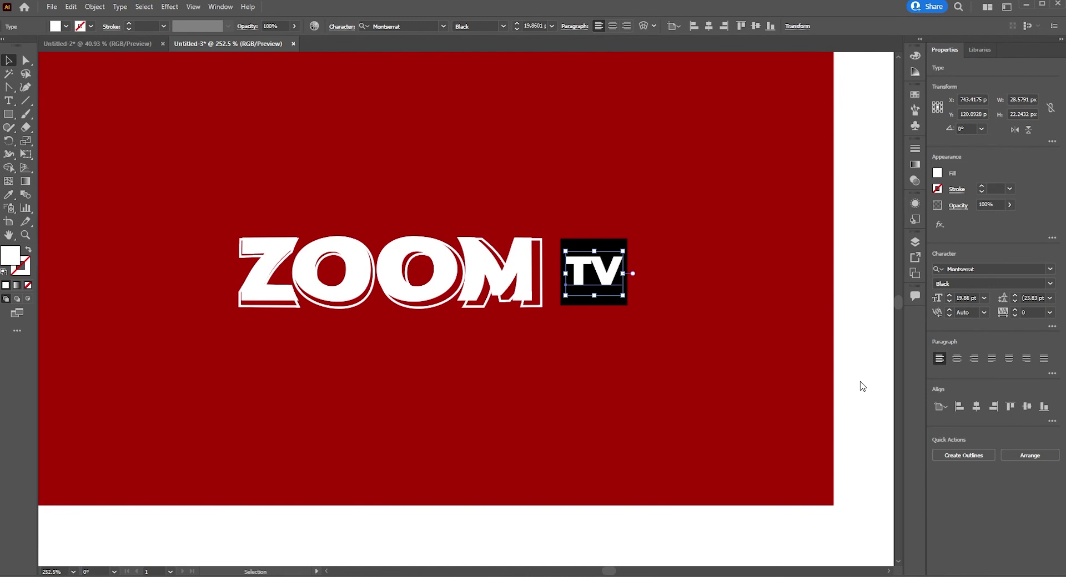
Duplicate the red box straight down below itself and fill the copy light blue.
{"action": "scroll", "coordinate": [633, 336], "scroll_direction": "down", "scroll_amount": 1, "text": "alt"}
{"action": "scroll", "coordinate": [547, 399], "scroll_direction": "down", "scroll_amount": 2, "text": "alt"}
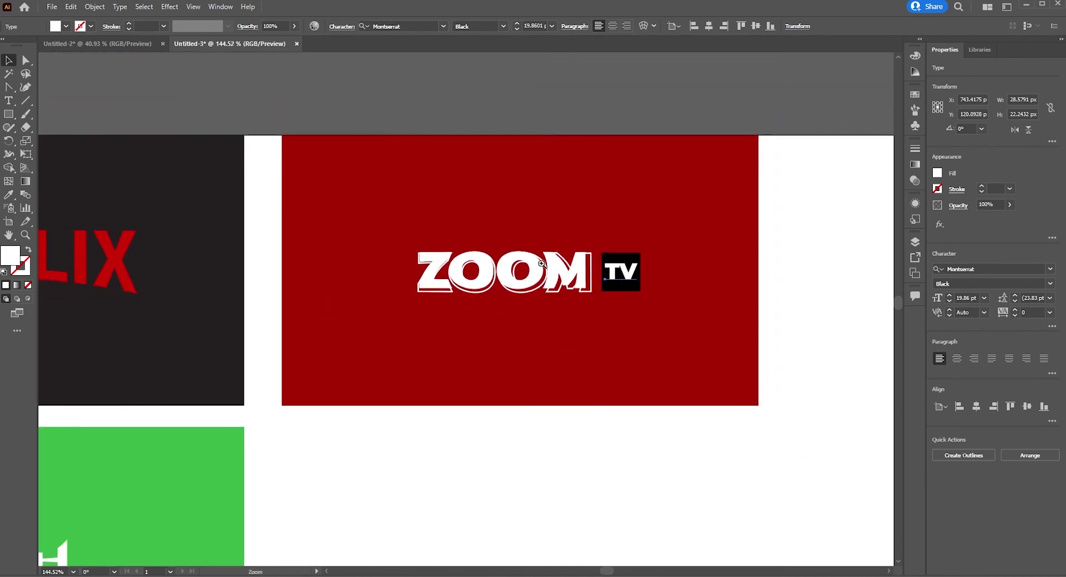
{"action": "scroll", "coordinate": [720, 443], "scroll_direction": "down", "scroll_amount": 2, "text": "alt"}
{"action": "scroll", "coordinate": [548, 311], "scroll_direction": "down", "scroll_amount": 2, "text": "alt"}
{"action": "scroll", "coordinate": [552, 364], "scroll_direction": "up", "scroll_amount": 1, "text": "alt"}
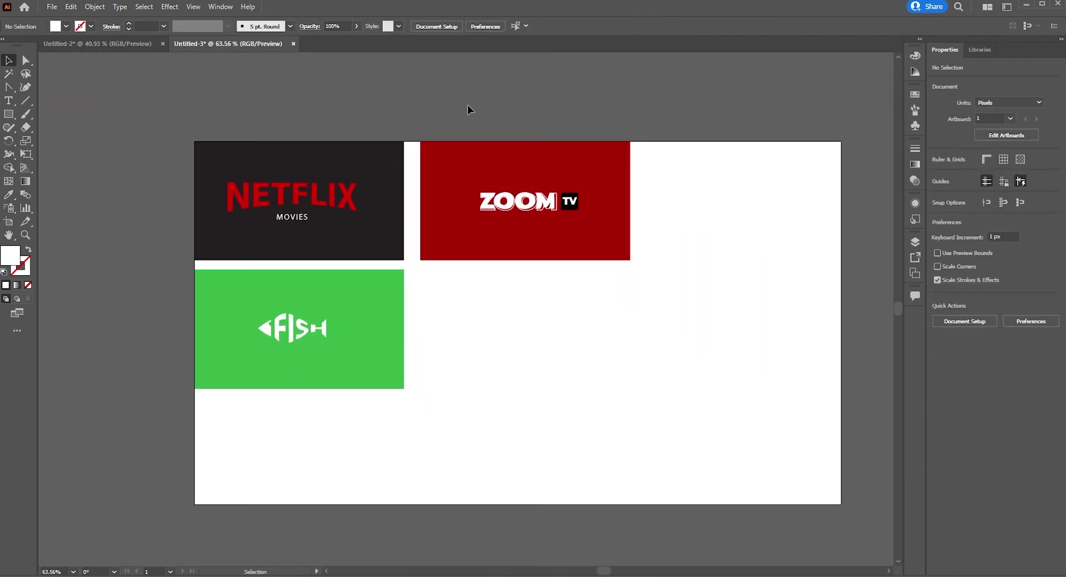
{"action": "mouse_move", "coordinate": [464, 105]}
{"action": "left_mouse_down"}
{"action": "mouse_move", "coordinate": [706, 341]}
{"action": "mouse_move", "coordinate": [697, 326]}
{"action": "left_mouse_up"}
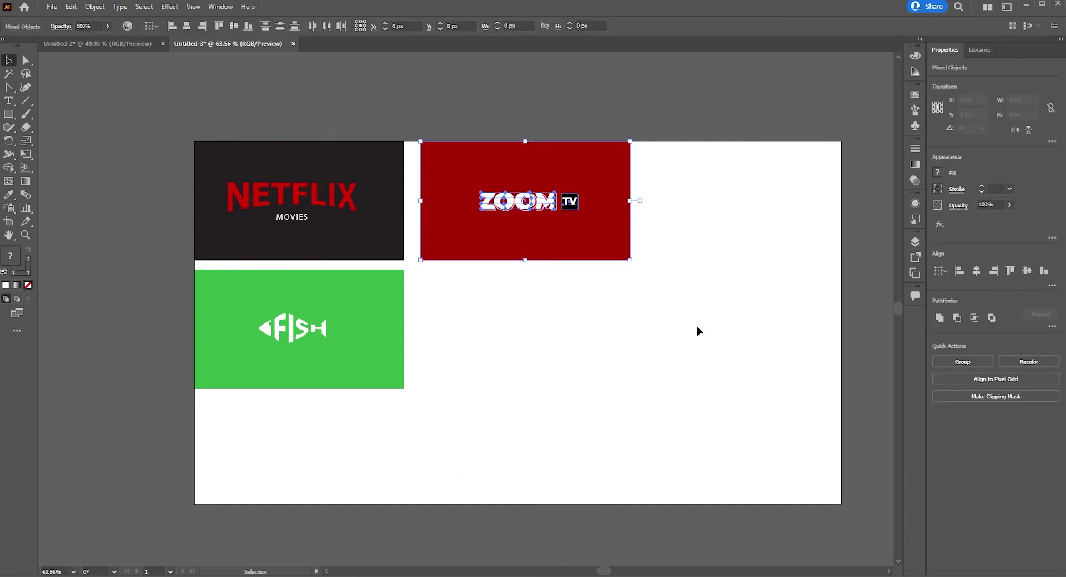
{"action": "left_click", "coordinate": [697, 331]}
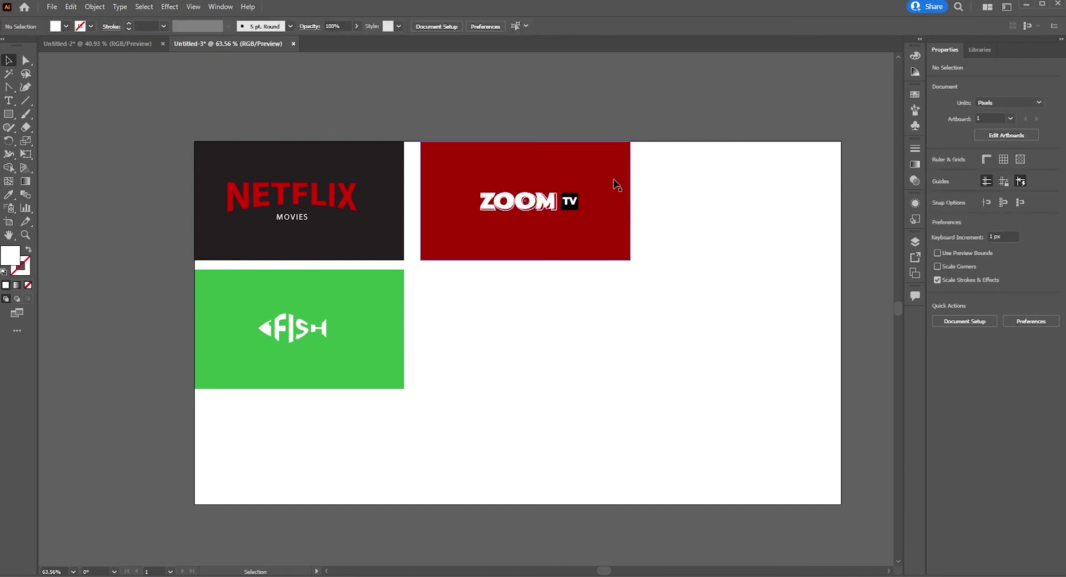
{"action": "mouse_move", "coordinate": [614, 183]}
{"action": "left_mouse_down"}
{"action": "mouse_move", "coordinate": [605, 344]}
{"action": "mouse_move", "coordinate": [606, 308]}
{"action": "left_mouse_up"}
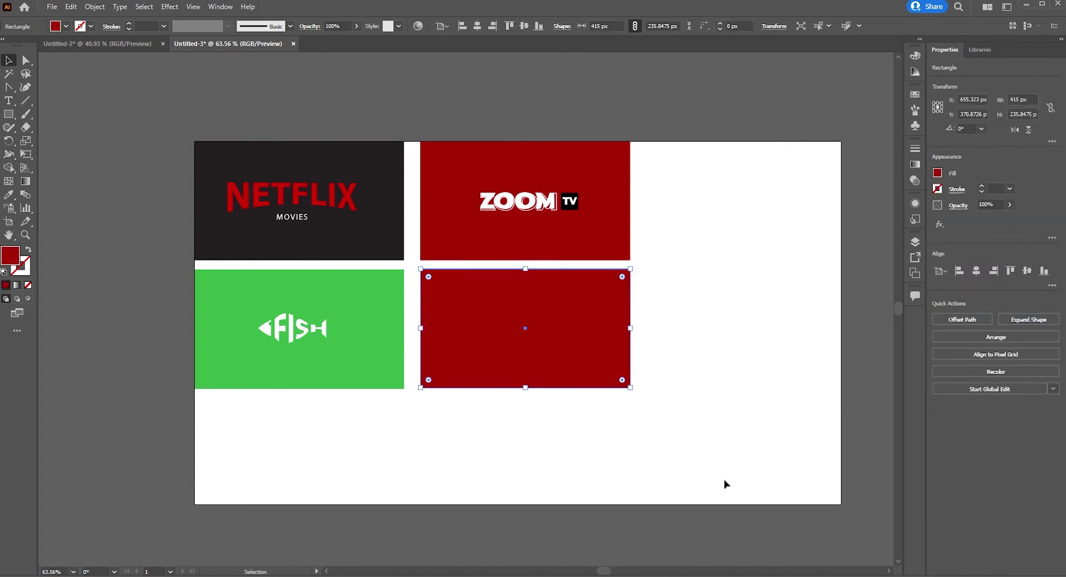
{"action": "left_click", "coordinate": [937, 173]}
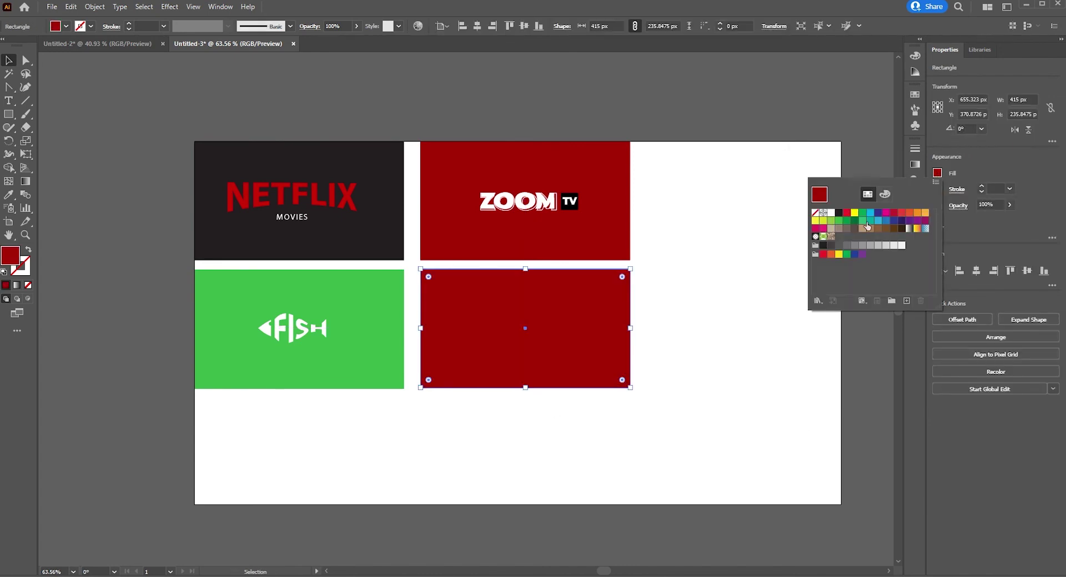
{"action": "left_click", "coordinate": [877, 220]}
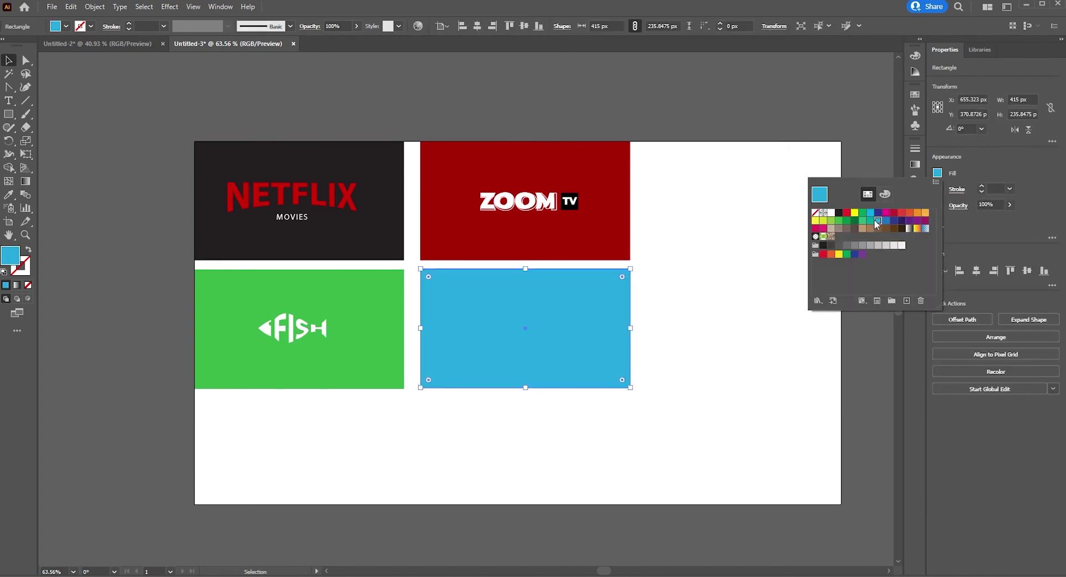
{"action": "left_click", "coordinate": [777, 426]}
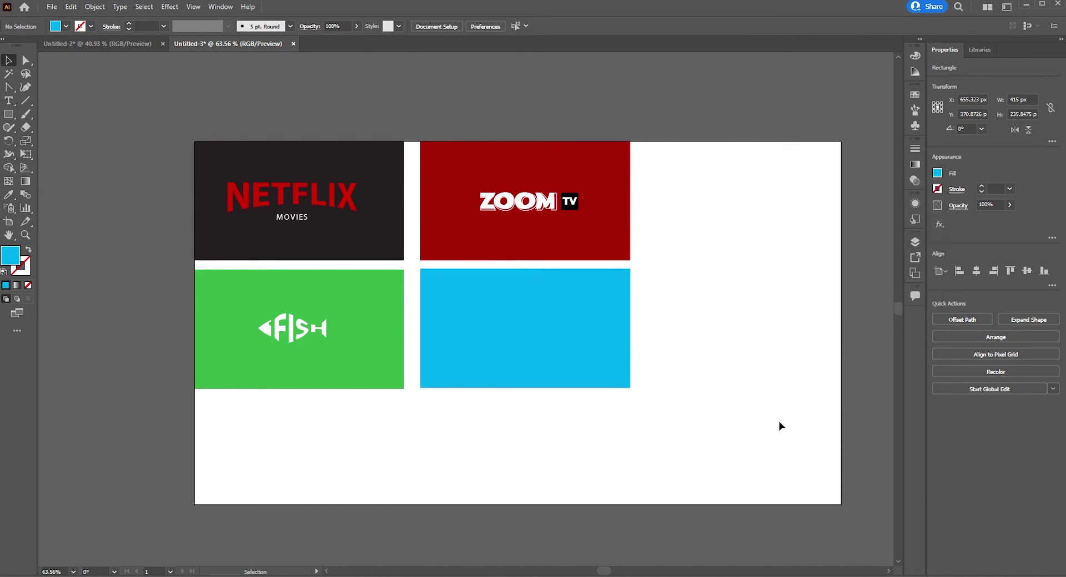
{"action": "scroll", "coordinate": [613, 349], "scroll_direction": "up", "scroll_amount": 1}
Type 'WAVE', enlarge and centre it on the light-blue box, and make it white.
{"action": "left_click", "coordinate": [8, 100]}
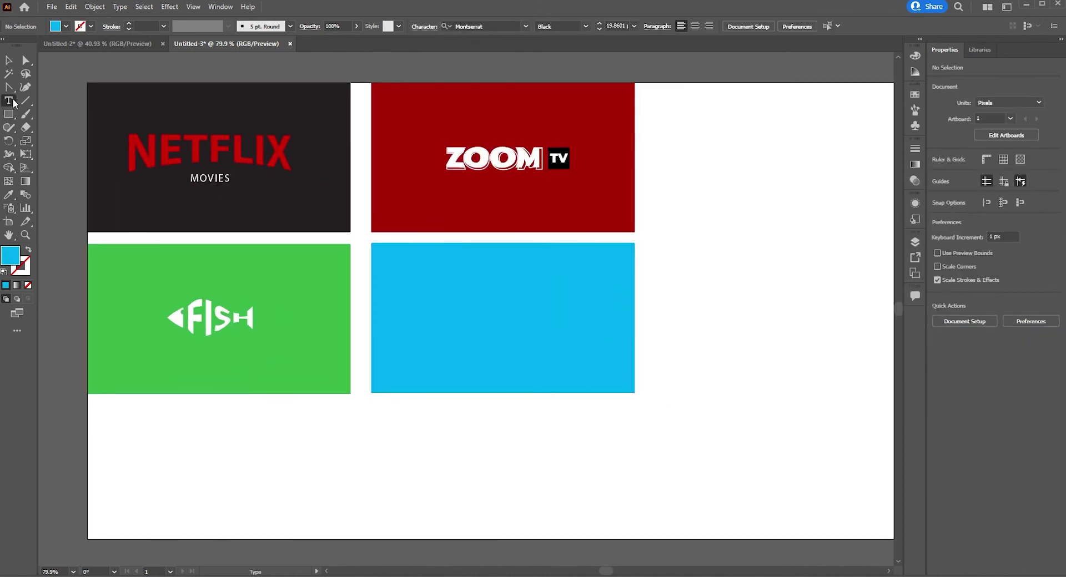
{"action": "left_click", "coordinate": [671, 499]}
{"action": "type", "text": "WA"}
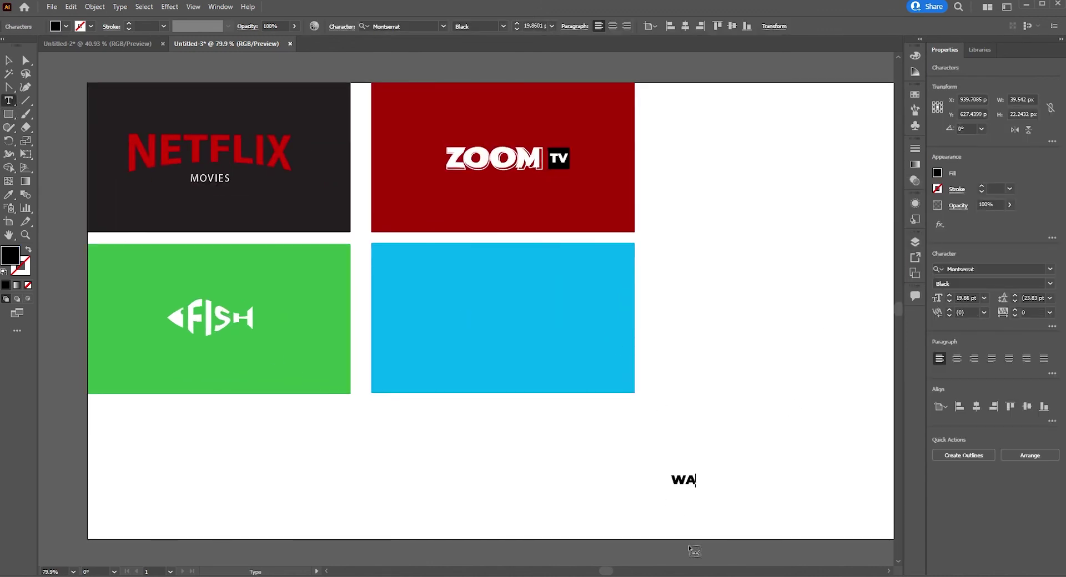
{"action": "type", "text": "VE"}
{"action": "key", "text": "Escape"}
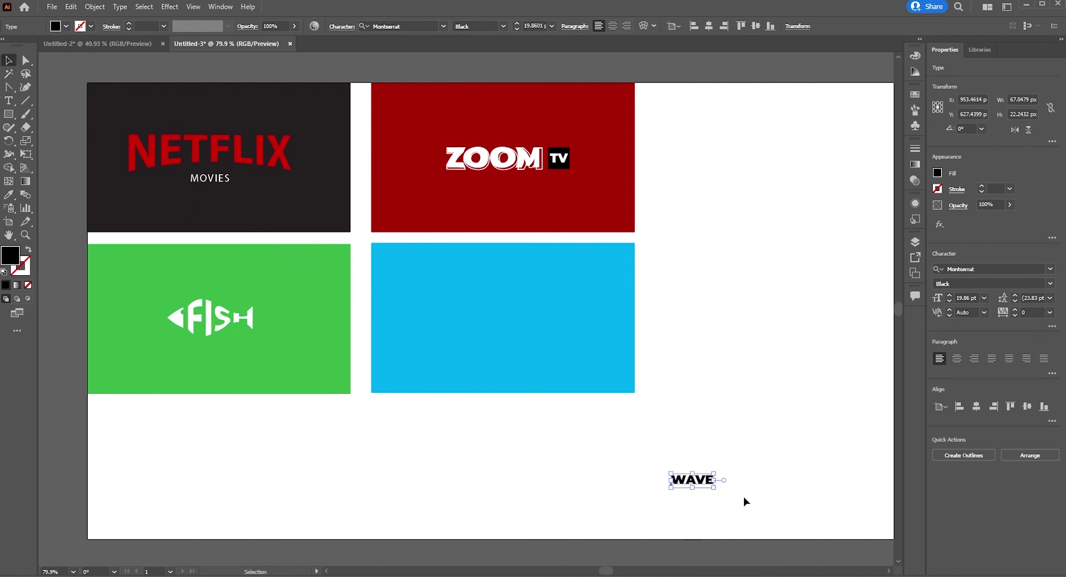
{"action": "mouse_move", "coordinate": [716, 486]}
{"action": "left_mouse_down"}
{"action": "mouse_move", "coordinate": [750, 516]}
{"action": "mouse_move", "coordinate": [538, 330]}
{"action": "left_mouse_up"}
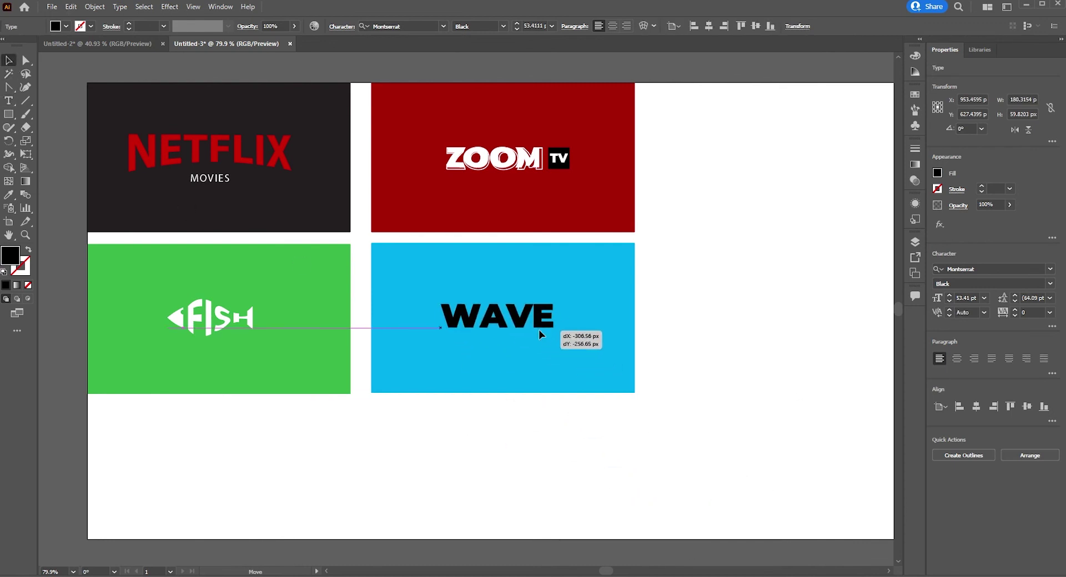
{"action": "left_click", "coordinate": [562, 369], "text": "shift"}
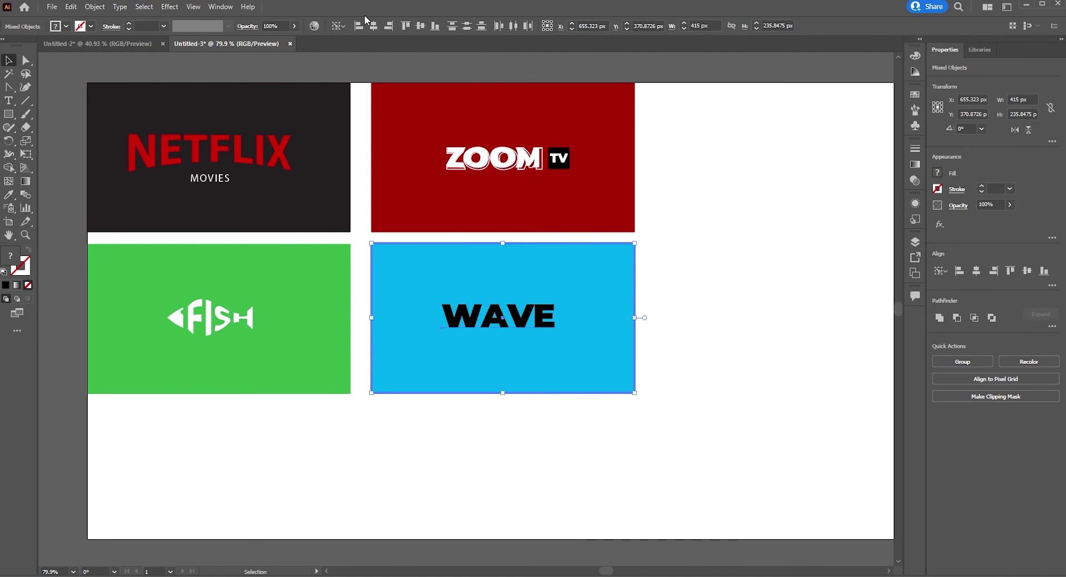
{"action": "left_click", "coordinate": [373, 25]}
{"action": "left_click", "coordinate": [544, 356], "text": "shift"}
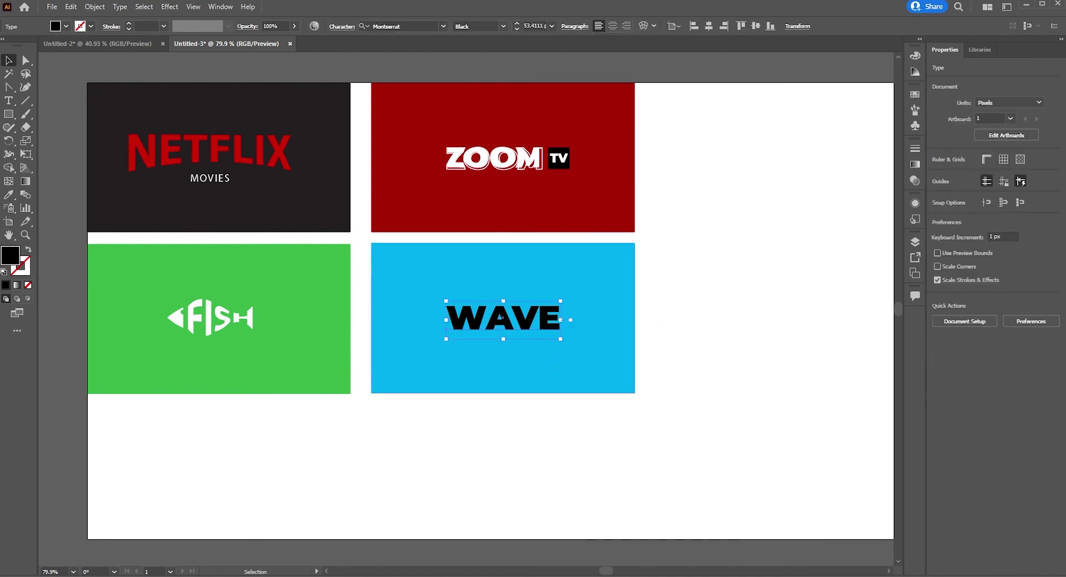
{"action": "left_click", "coordinate": [936, 172]}
{"action": "left_click", "coordinate": [827, 217]}
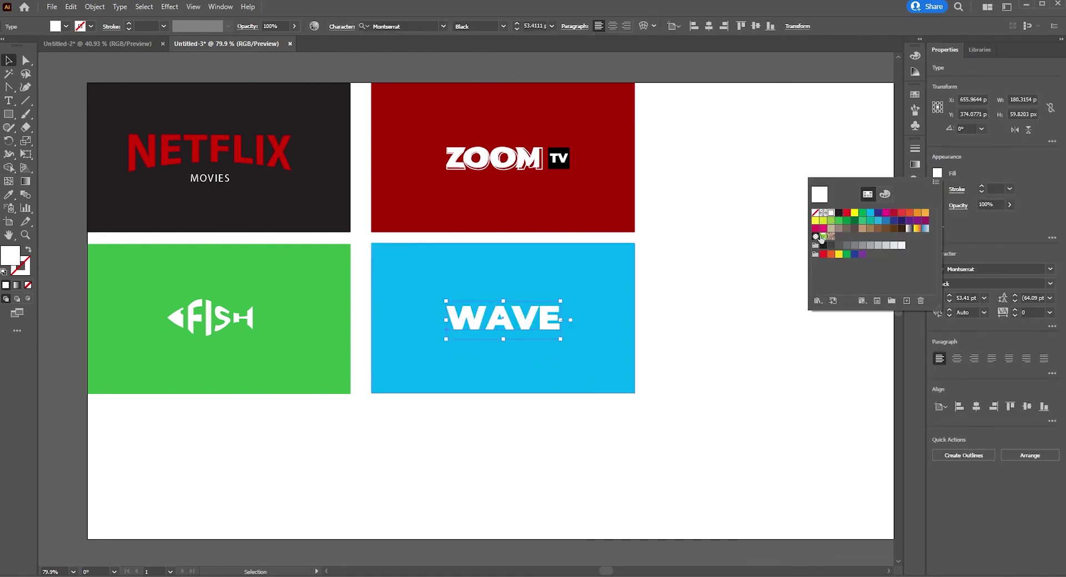
{"action": "left_click", "coordinate": [94, 7]}
Warp WAVE with a vertical Wave style at 12% bend and 0% distortion.
{"action": "mouse_move", "coordinate": [133, 338]}
{"action": "left_click", "coordinate": [314, 337]}
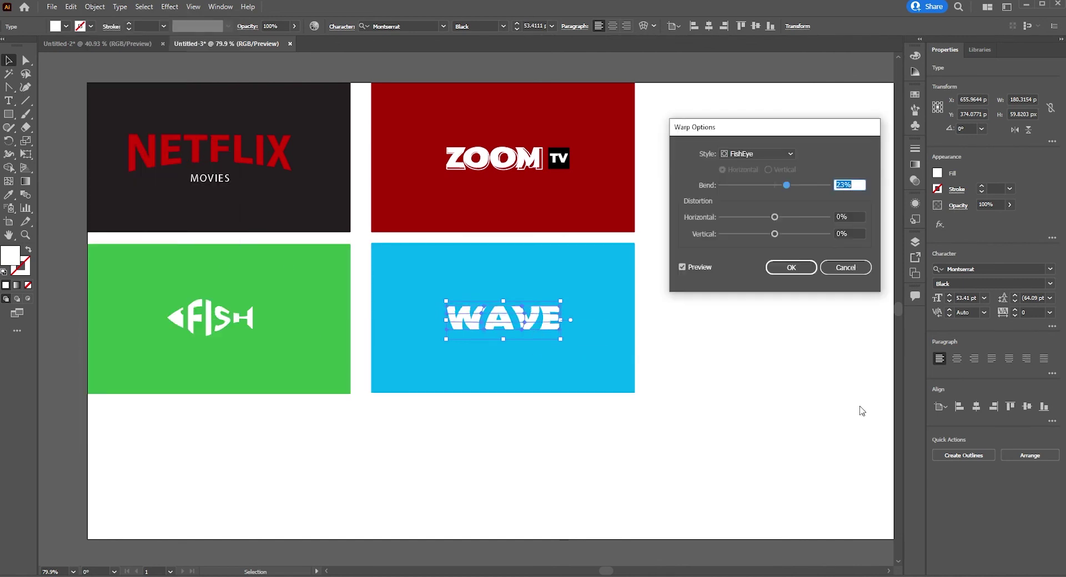
{"action": "left_click", "coordinate": [761, 158]}
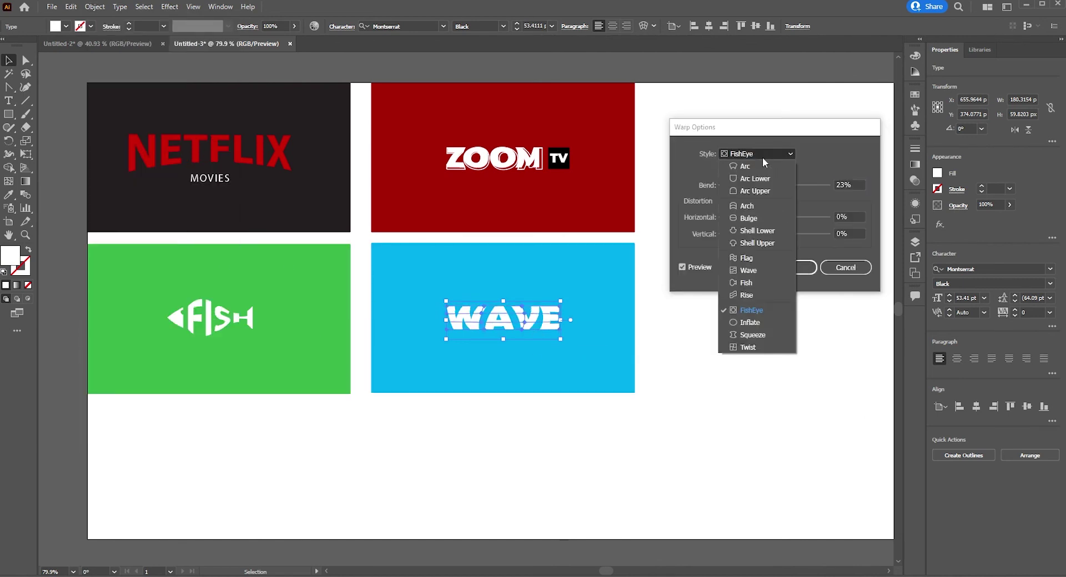
{"action": "left_click", "coordinate": [773, 267]}
{"action": "mouse_move", "coordinate": [781, 188]}
{"action": "left_mouse_down"}
{"action": "mouse_move", "coordinate": [798, 186]}
{"action": "mouse_move", "coordinate": [782, 187]}
{"action": "mouse_move", "coordinate": [757, 217]}
{"action": "mouse_move", "coordinate": [790, 224]}
{"action": "mouse_move", "coordinate": [780, 223]}
{"action": "left_mouse_up"}
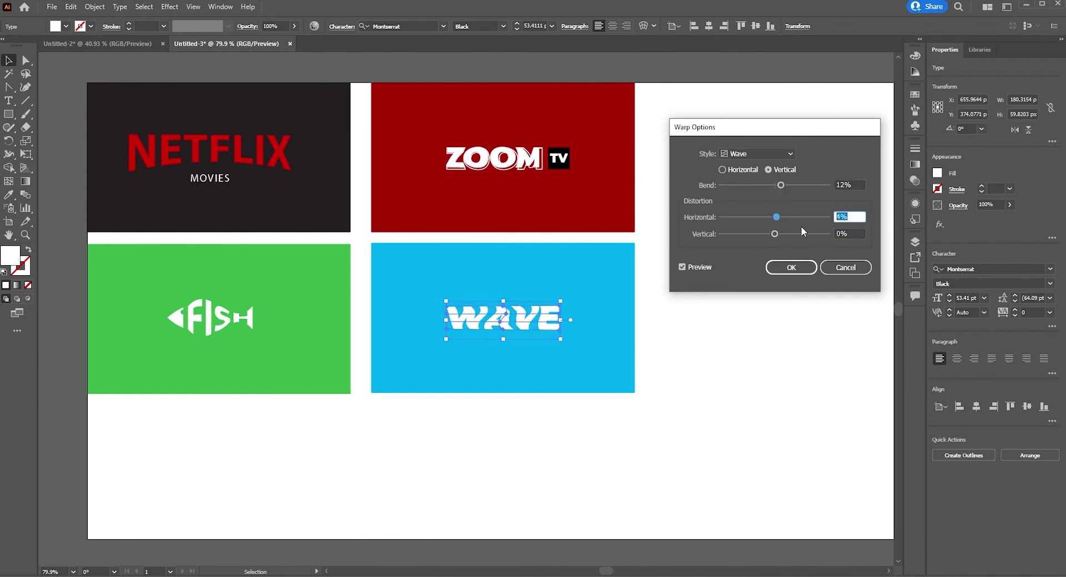
{"action": "left_click", "coordinate": [780, 185]}
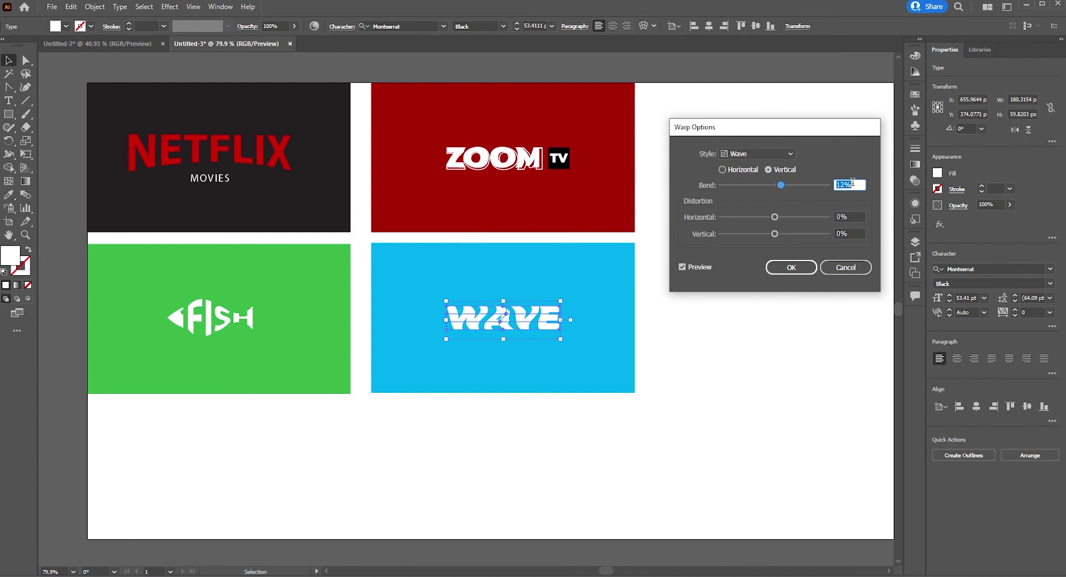
{"action": "left_click", "coordinate": [791, 269]}
{"action": "left_click", "coordinate": [765, 418]}
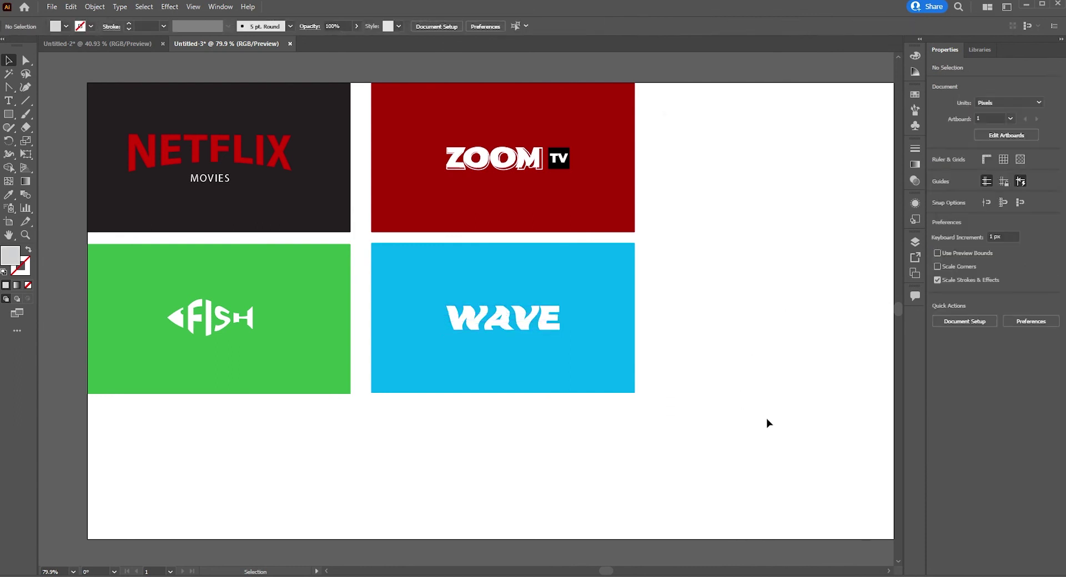
Add a white fill to WAVE, duplicate it, and recolour the lower copy blue.
{"action": "left_click", "coordinate": [564, 368], "text": "ctrl+space"}
{"action": "left_click", "coordinate": [538, 332]}
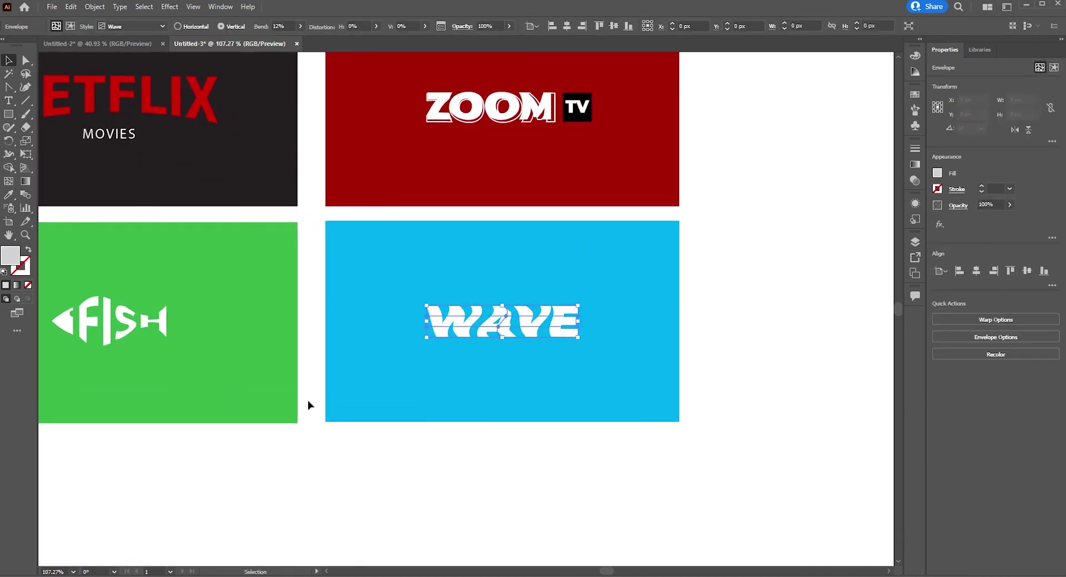
{"action": "left_click", "coordinate": [914, 204]}
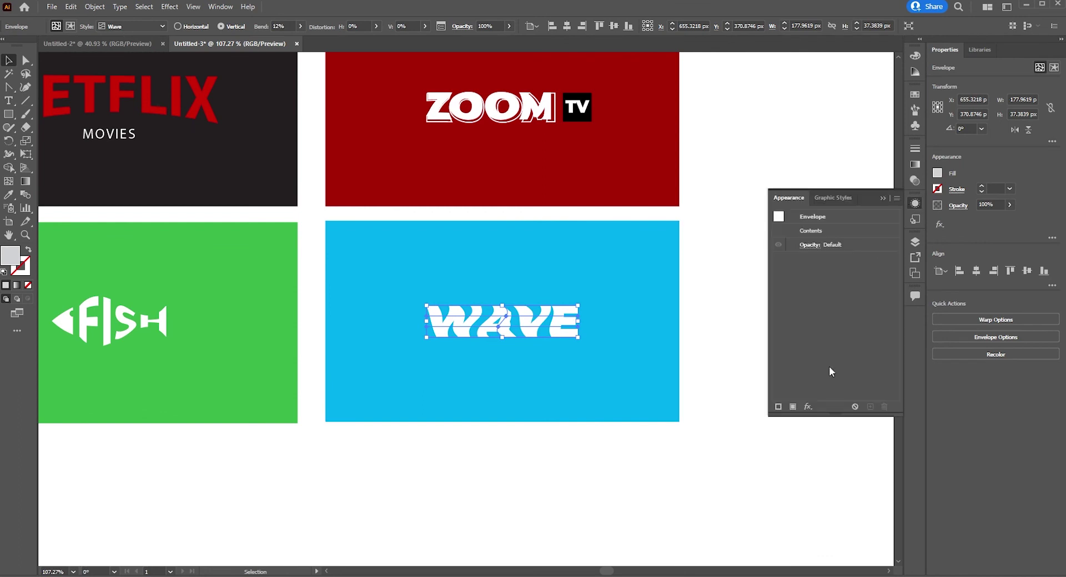
{"action": "left_click", "coordinate": [808, 407]}
{"action": "left_click", "coordinate": [791, 442]}
{"action": "left_click", "coordinate": [792, 407]}
{"action": "left_click", "coordinate": [827, 258]}
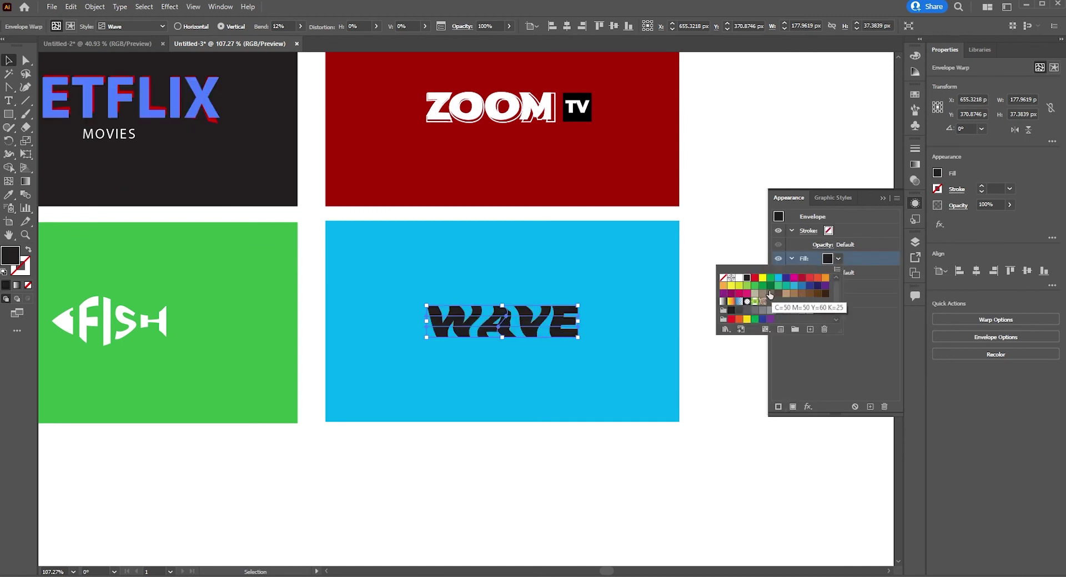
{"action": "left_click", "coordinate": [738, 277]}
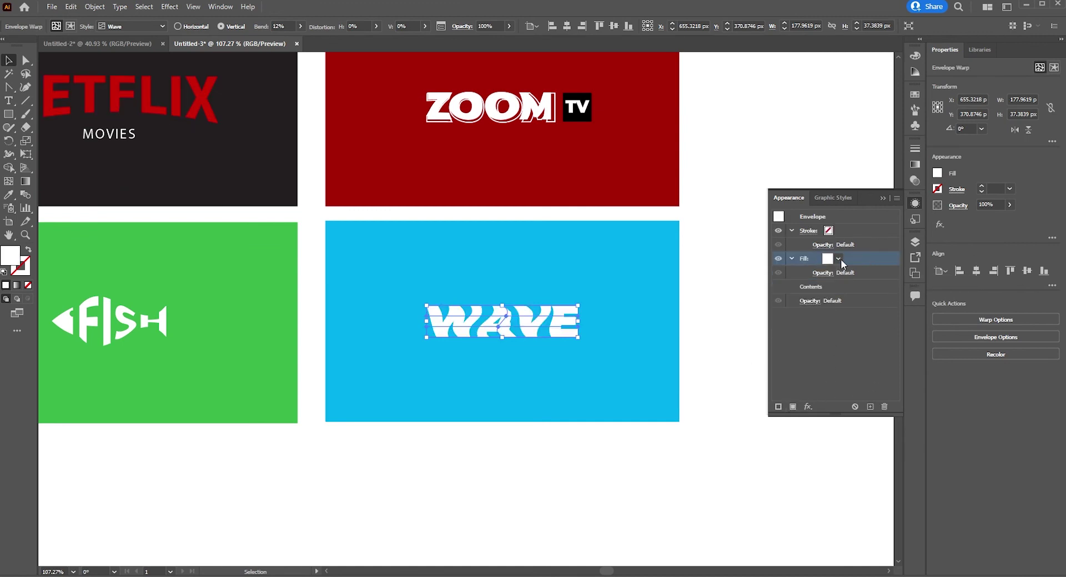
{"action": "left_click", "coordinate": [870, 406]}
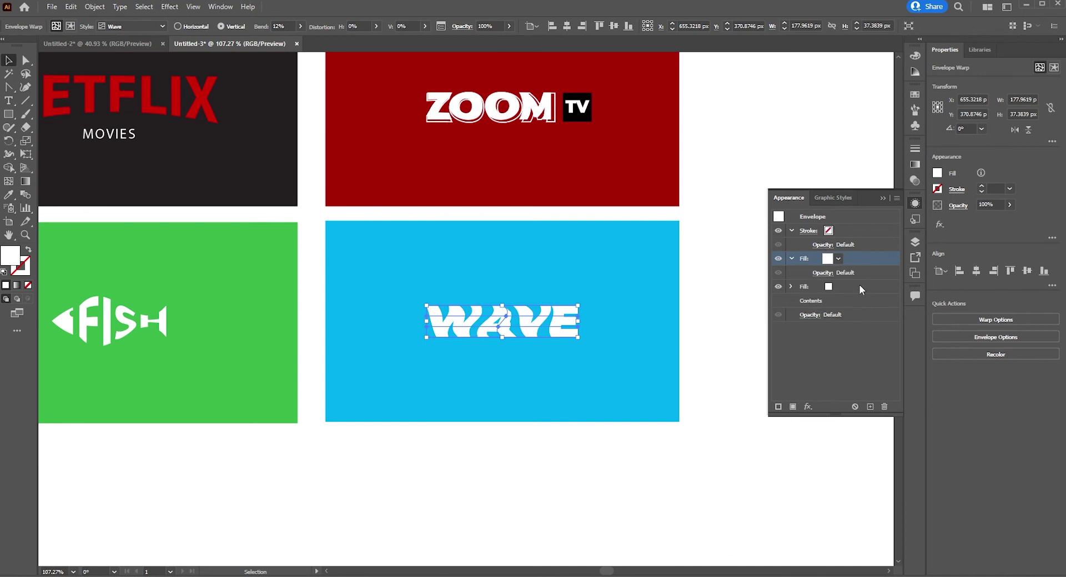
{"action": "left_click", "coordinate": [844, 288]}
{"action": "left_click", "coordinate": [838, 287]}
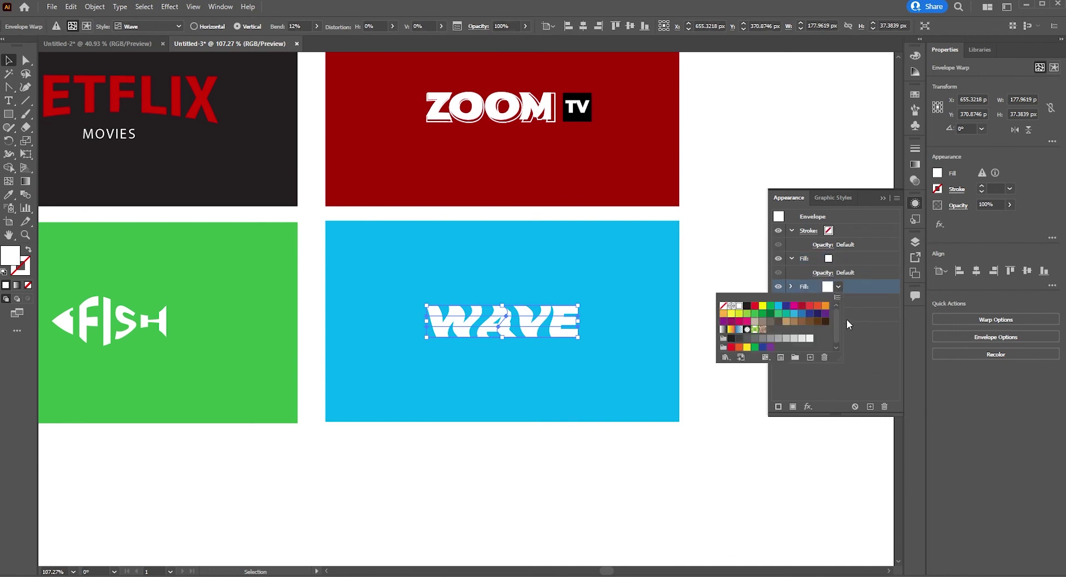
{"action": "left_click", "coordinate": [801, 315]}
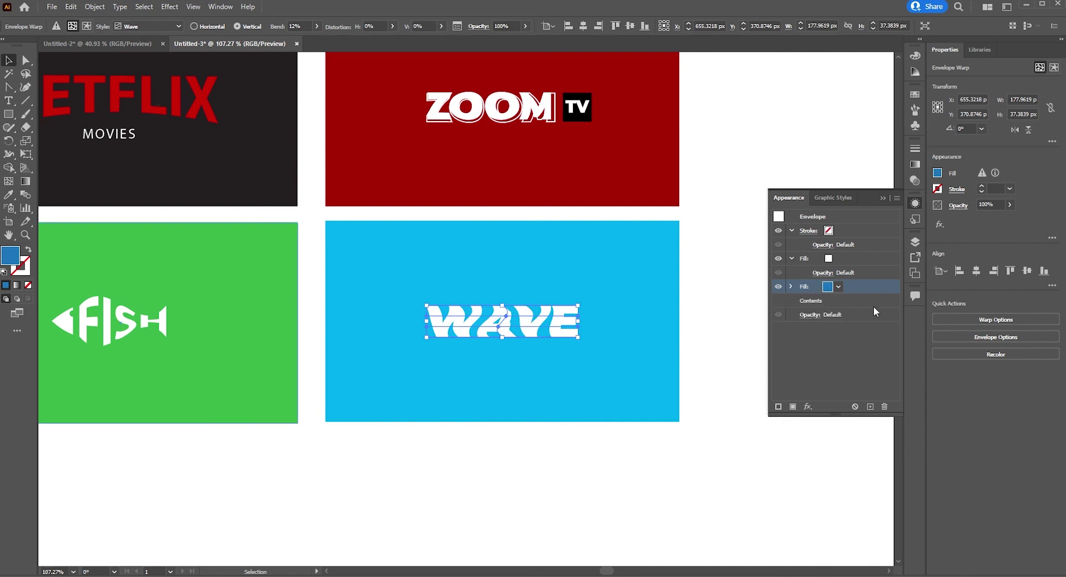
Offset the blue fill 4 px right and 2 px down with a Transform effect.
{"action": "left_click", "coordinate": [808, 407]}
{"action": "mouse_move", "coordinate": [848, 179]}
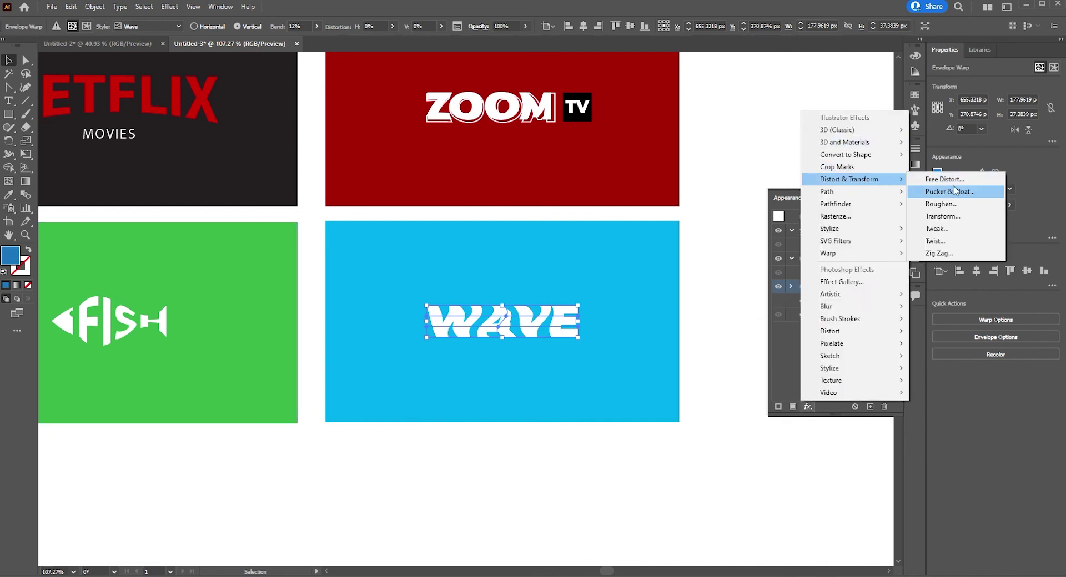
{"action": "left_click", "coordinate": [954, 216]}
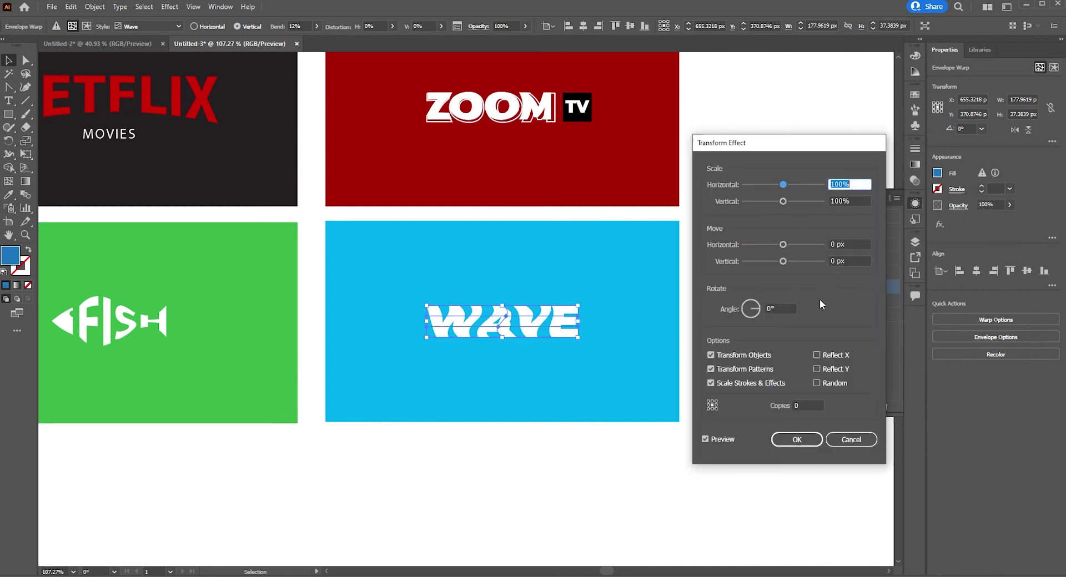
{"action": "left_click", "coordinate": [855, 244]}
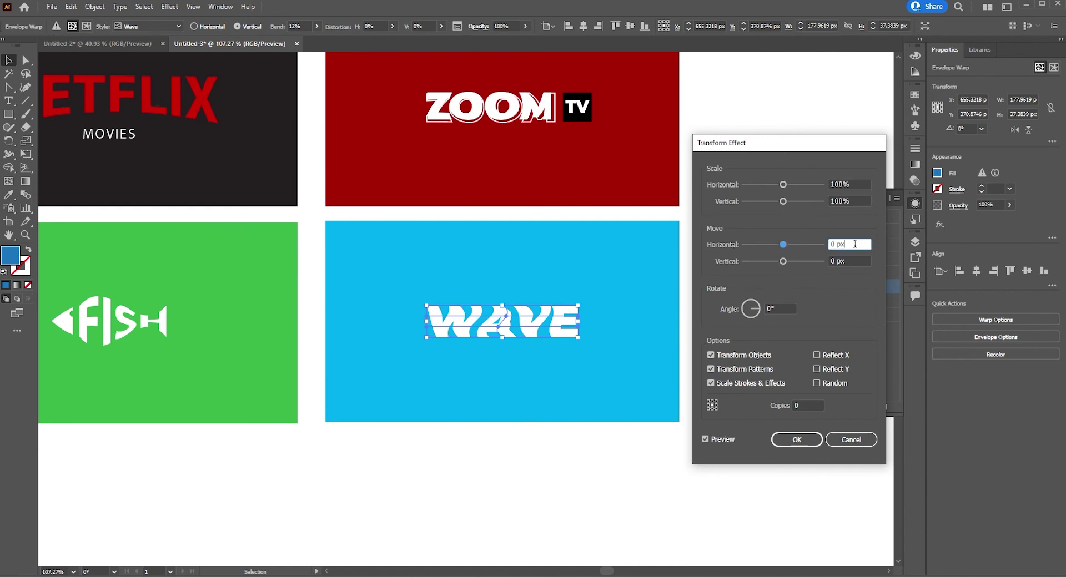
{"action": "key", "text": "Up"}
{"action": "key", "text": "Up"}
{"action": "key", "text": "Up"}
{"action": "left_click", "coordinate": [852, 259]}
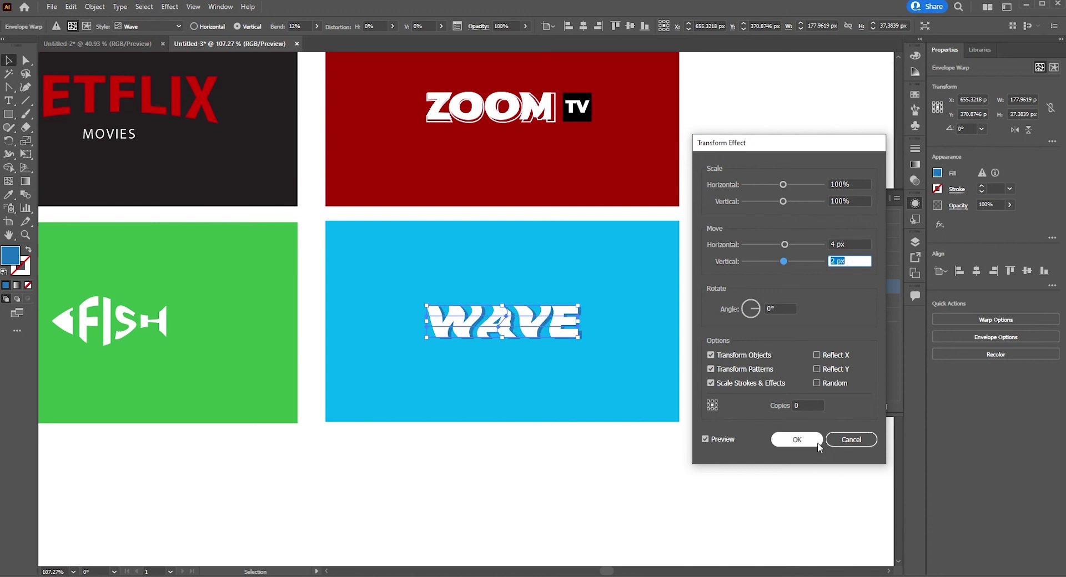
{"action": "left_click", "coordinate": [799, 439]}
Duplicate WAVE's blue offset fill and recolour the copy dark navy.
{"action": "left_click", "coordinate": [914, 203]}
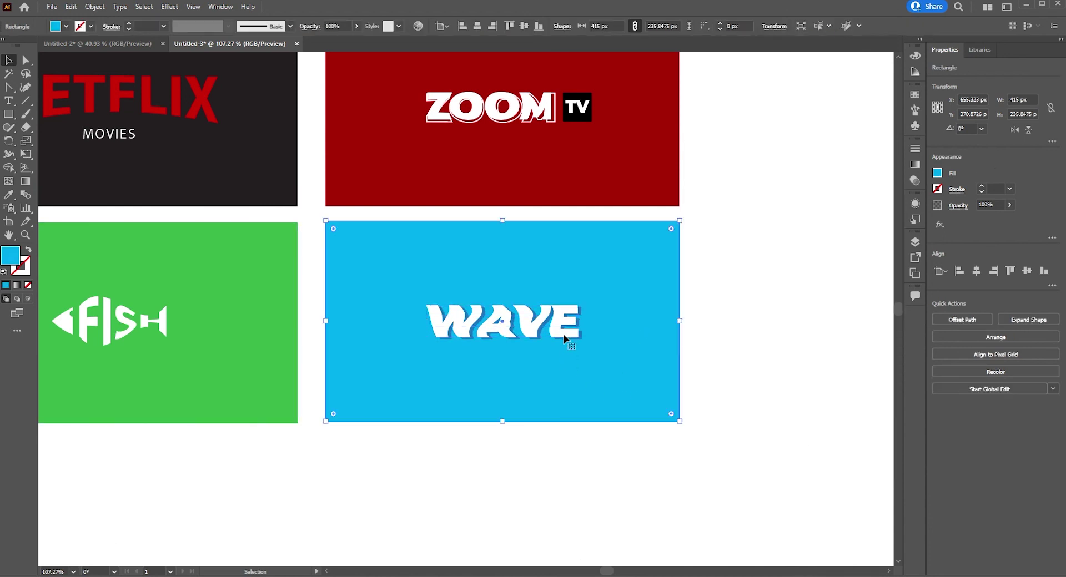
{"action": "left_click", "coordinate": [915, 203]}
{"action": "left_click", "coordinate": [869, 287]}
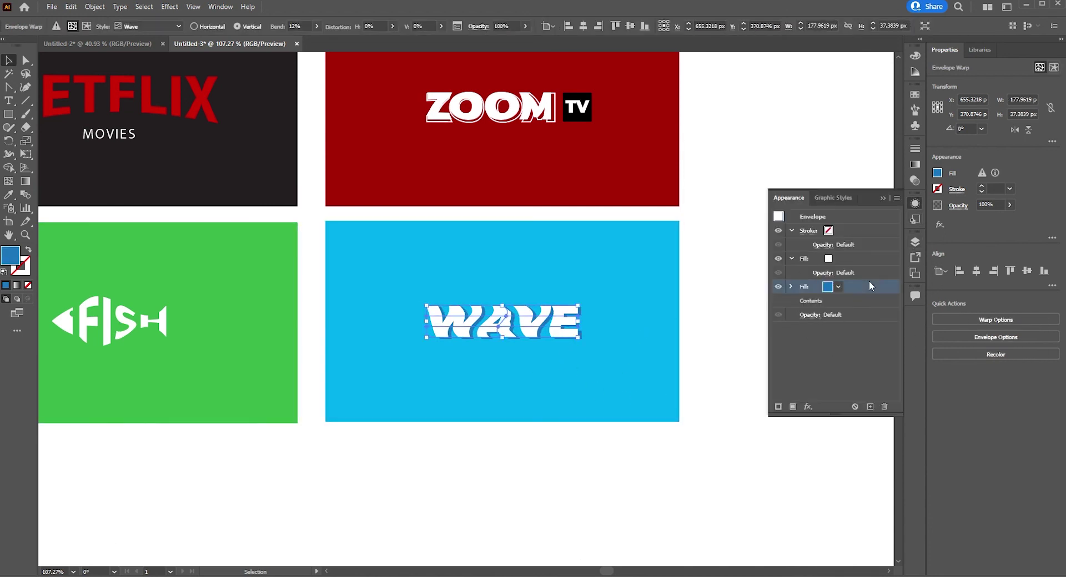
{"action": "left_click", "coordinate": [870, 407]}
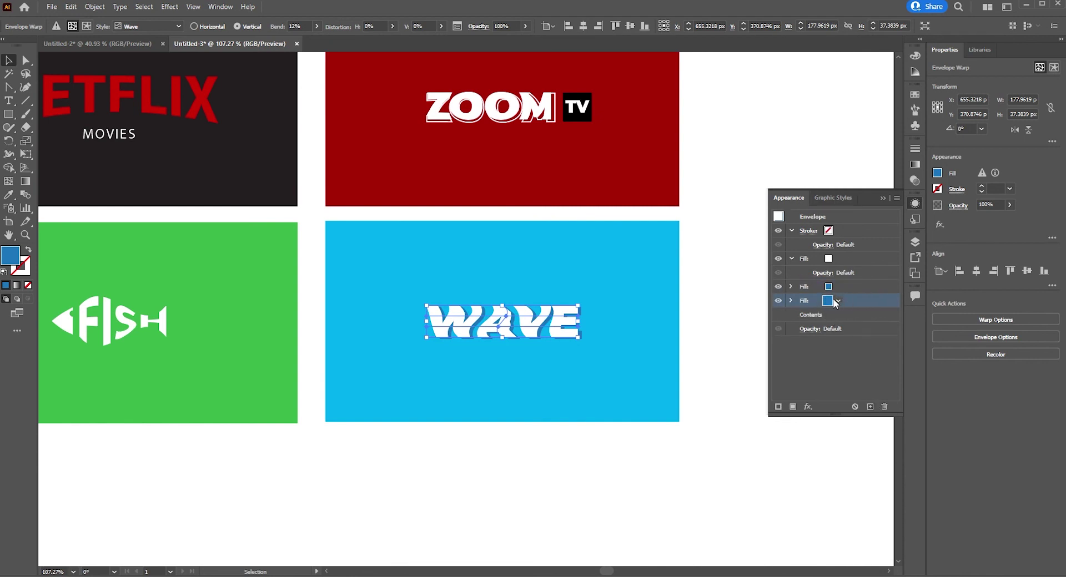
{"action": "left_click", "coordinate": [837, 302]}
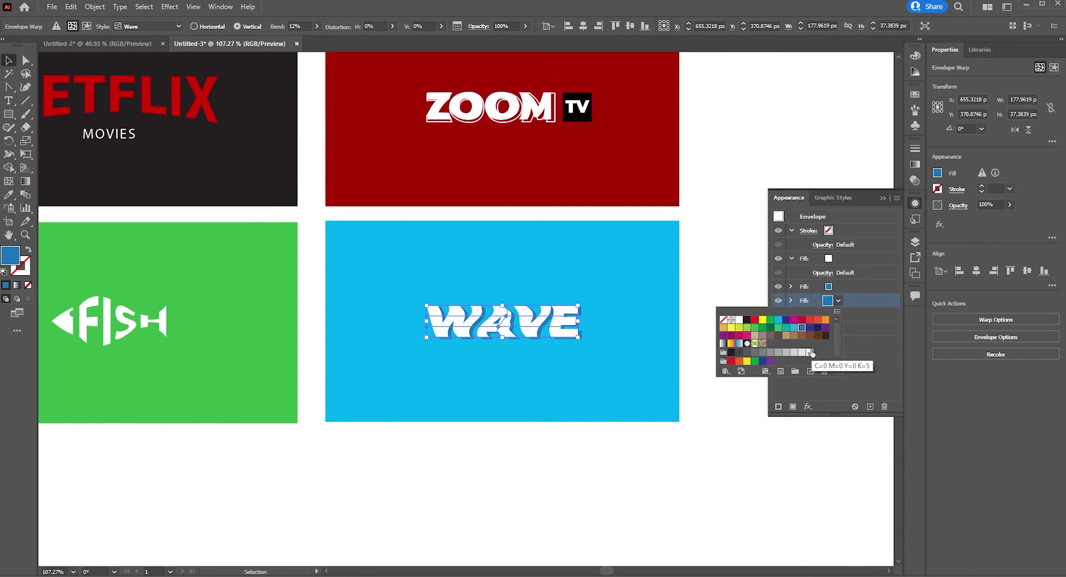
{"action": "mouse_move", "coordinate": [837, 344]}
{"action": "left_mouse_down"}
{"action": "mouse_move", "coordinate": [836, 354]}
{"action": "mouse_move", "coordinate": [838, 326]}
{"action": "left_mouse_up"}
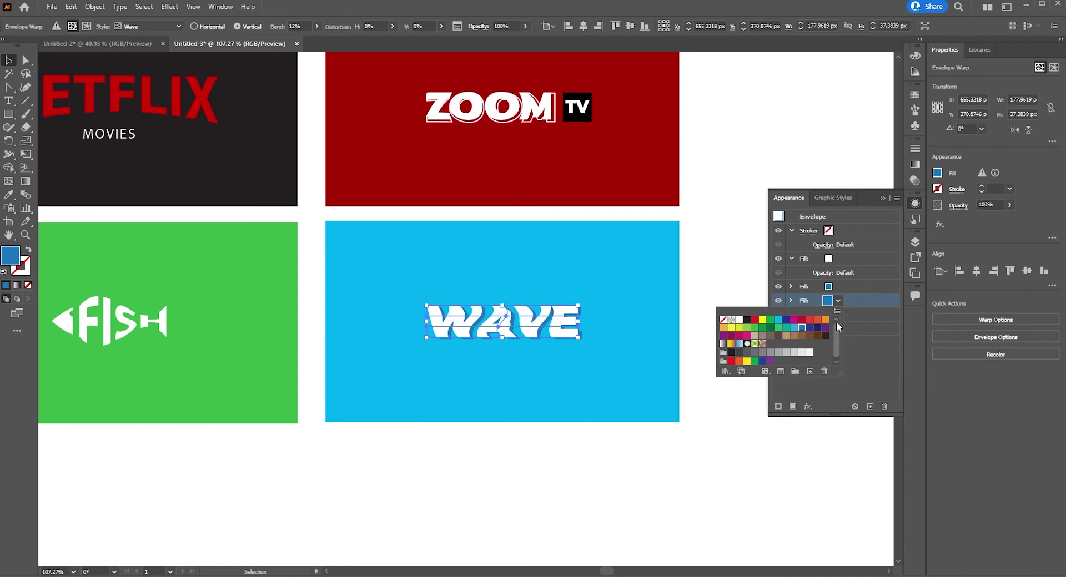
{"action": "left_click", "coordinate": [809, 329]}
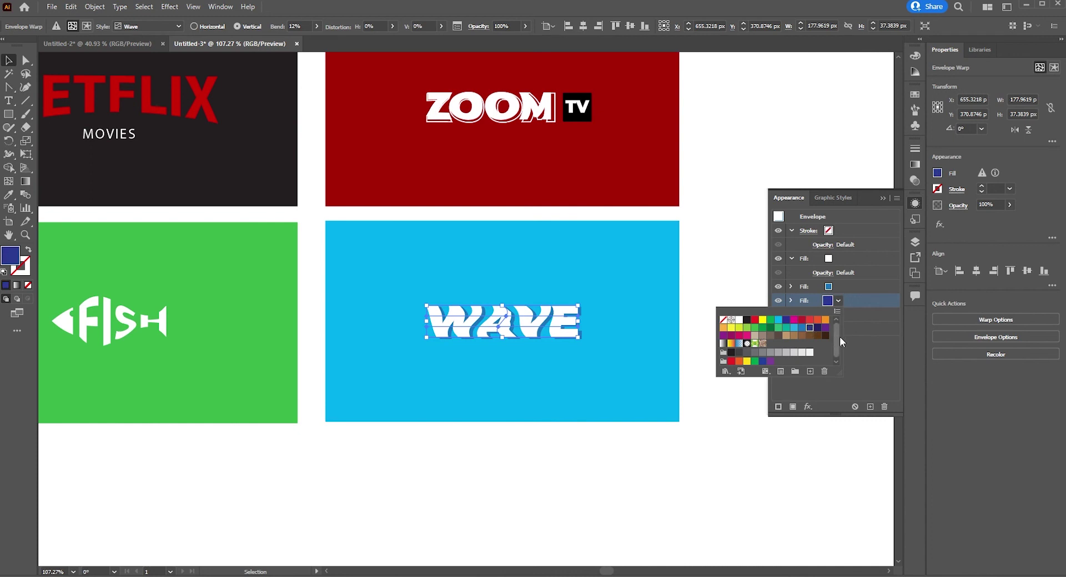
Increase the navy fill's Transform move to about 8 px right and 4 px down.
{"action": "left_click", "coordinate": [808, 407]}
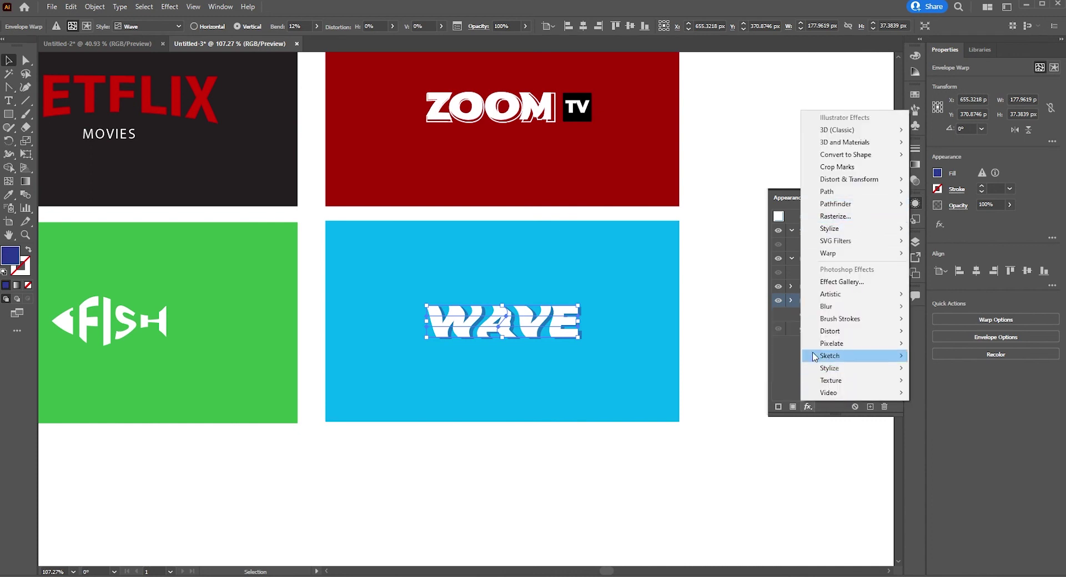
{"action": "left_click", "coordinate": [800, 331]}
{"action": "left_click", "coordinate": [790, 301]}
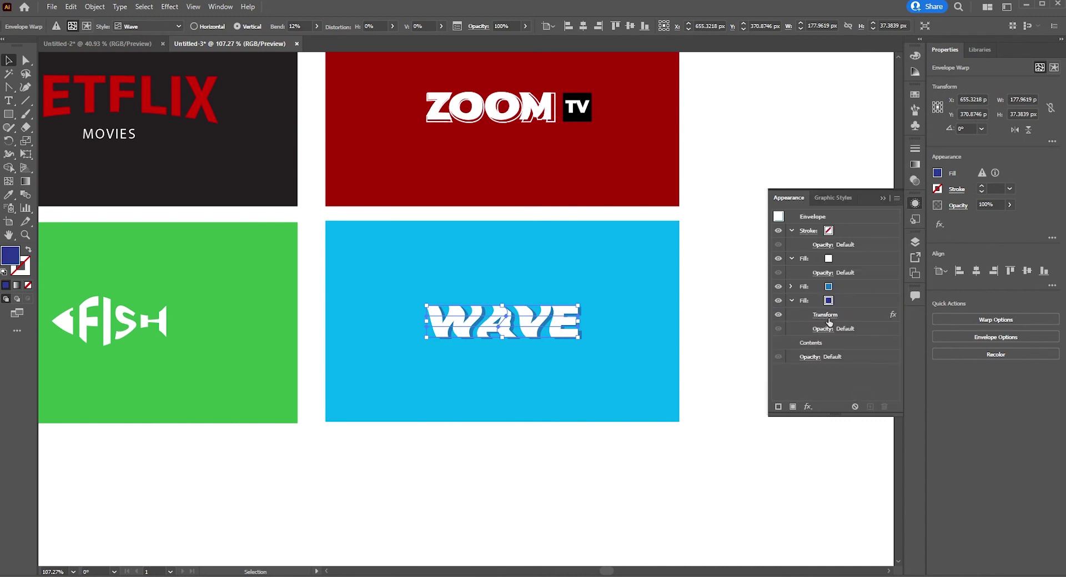
{"action": "left_click", "coordinate": [829, 321]}
{"action": "left_click", "coordinate": [854, 243]}
{"action": "key", "text": "Up"}
{"action": "key", "text": "Up"}
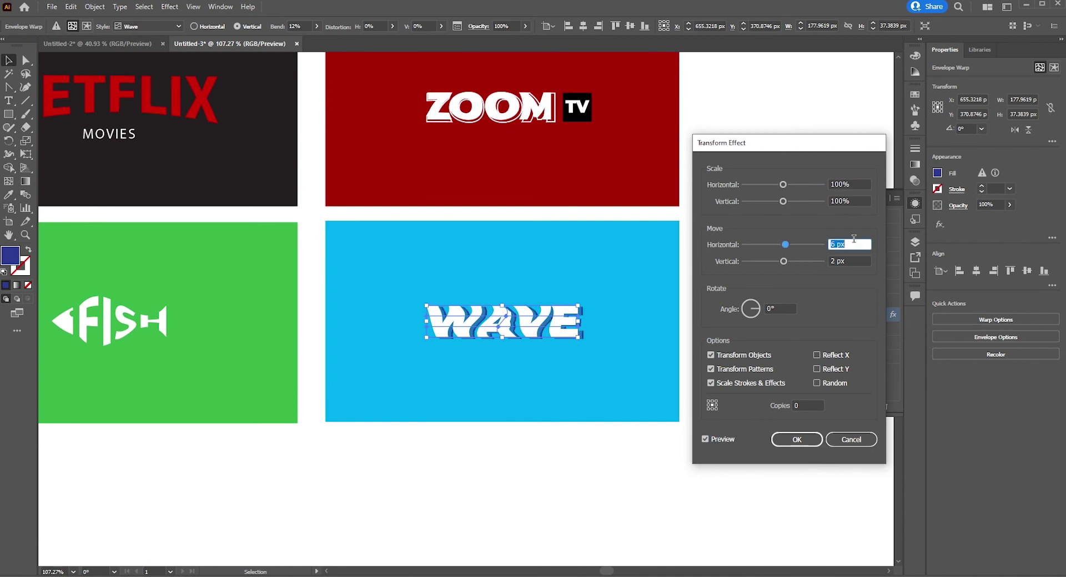
{"action": "left_click", "coordinate": [863, 259]}
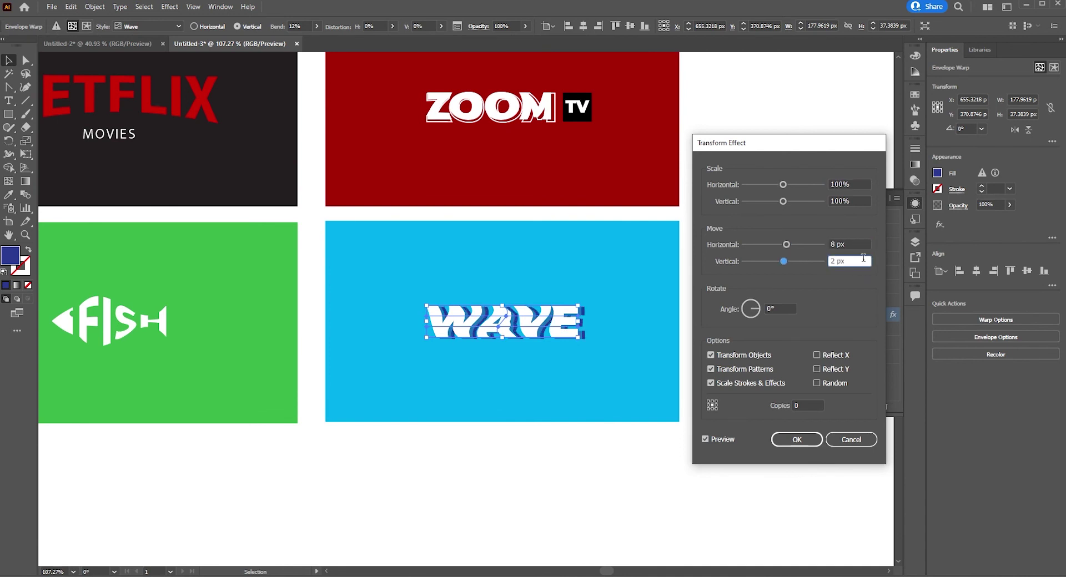
{"action": "key", "text": "Up"}
{"action": "key", "text": "Up"}
{"action": "key", "text": "Up"}
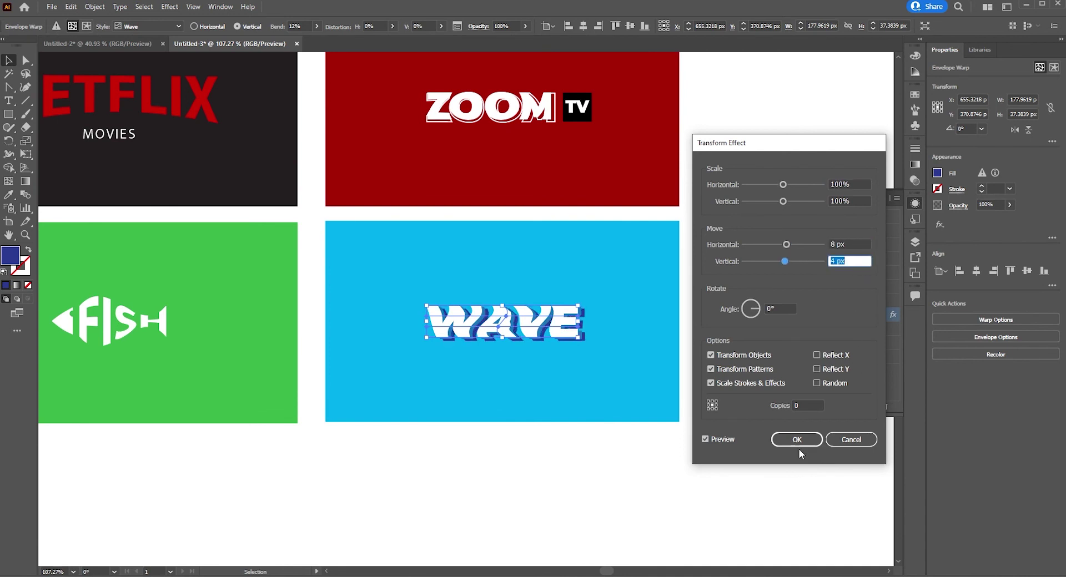
{"action": "left_click", "coordinate": [797, 440]}
{"action": "left_click", "coordinate": [816, 283]}
{"action": "mouse_move", "coordinate": [666, 351]}
{"action": "left_mouse_down"}
{"action": "mouse_move", "coordinate": [571, 258]}
{"action": "mouse_move", "coordinate": [240, 88]}
{"action": "mouse_move", "coordinate": [642, 297]}
{"action": "mouse_move", "coordinate": [738, 380]}
{"action": "left_mouse_up"}
{"action": "key", "text": "v"}
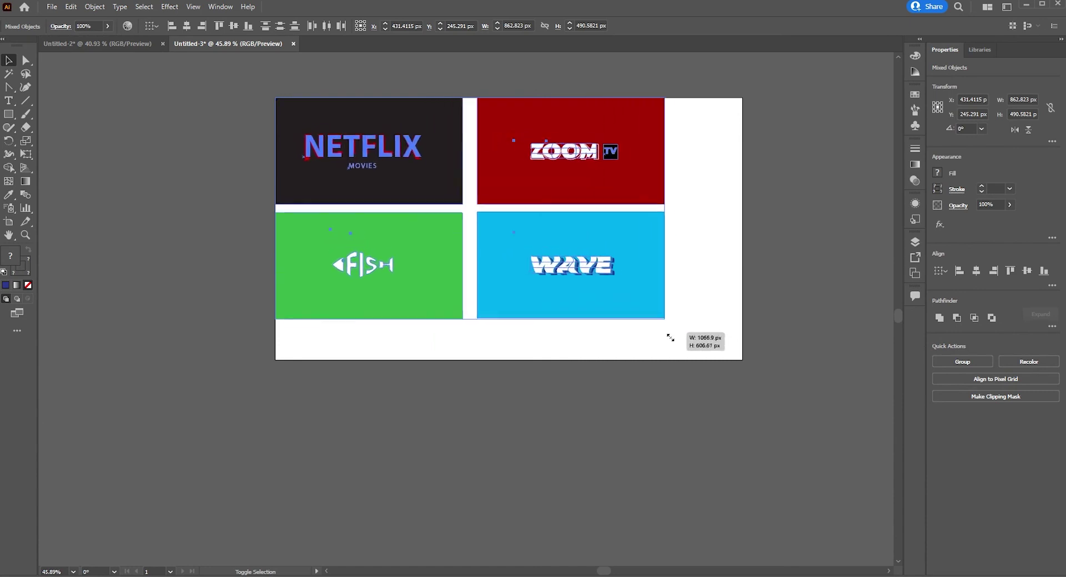
{"action": "left_click", "coordinate": [712, 451]}
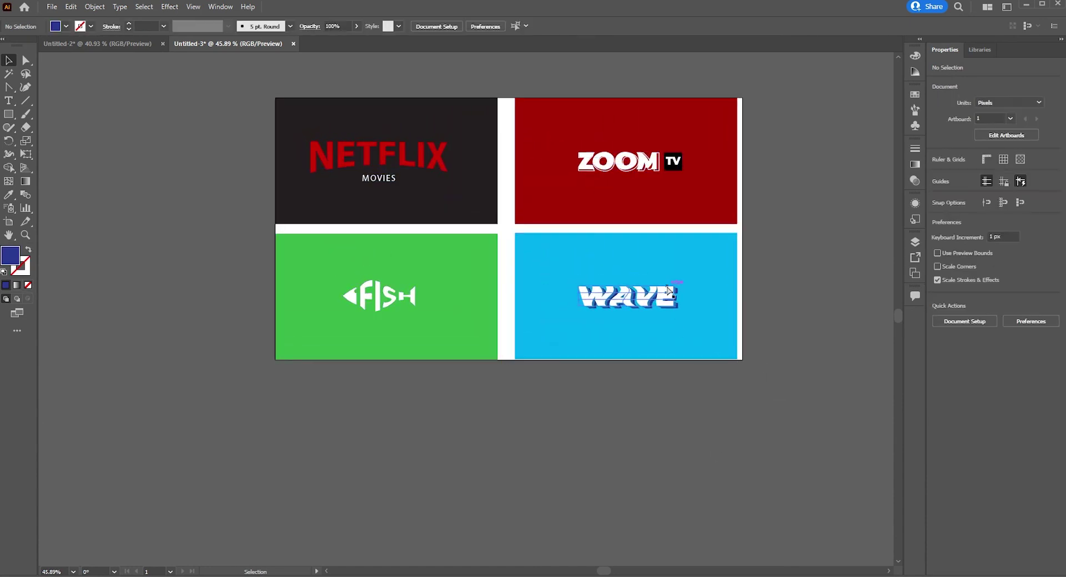
{"action": "key", "text": "ctrl+0"}
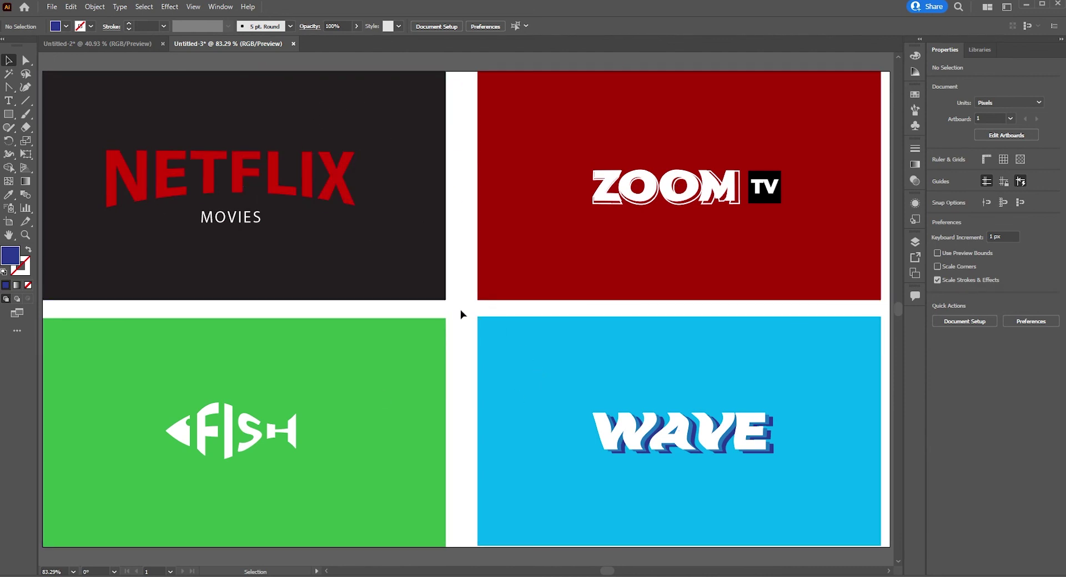
{"action": "left_click", "coordinate": [95, 7]}
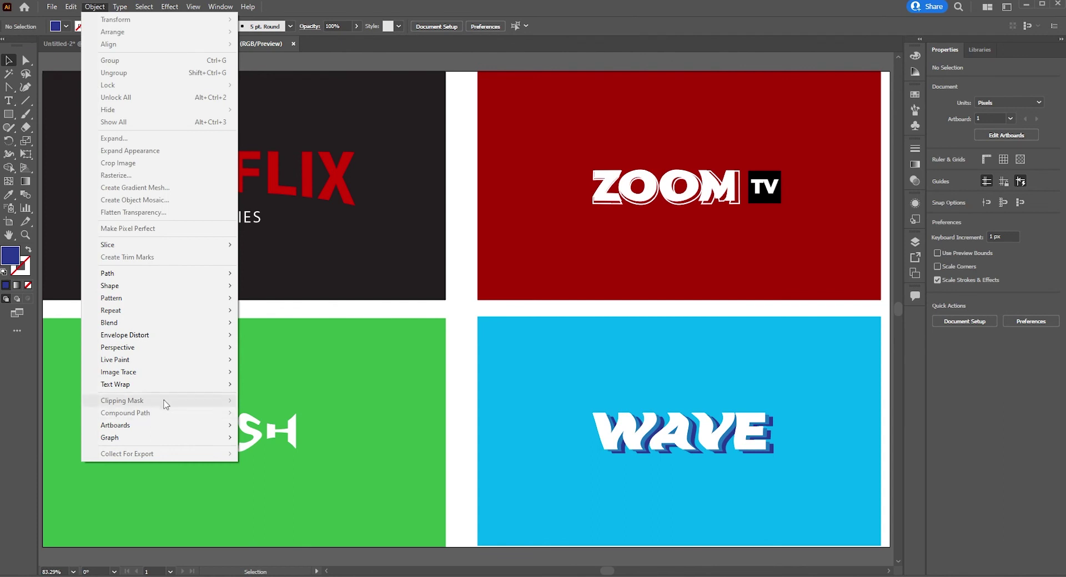